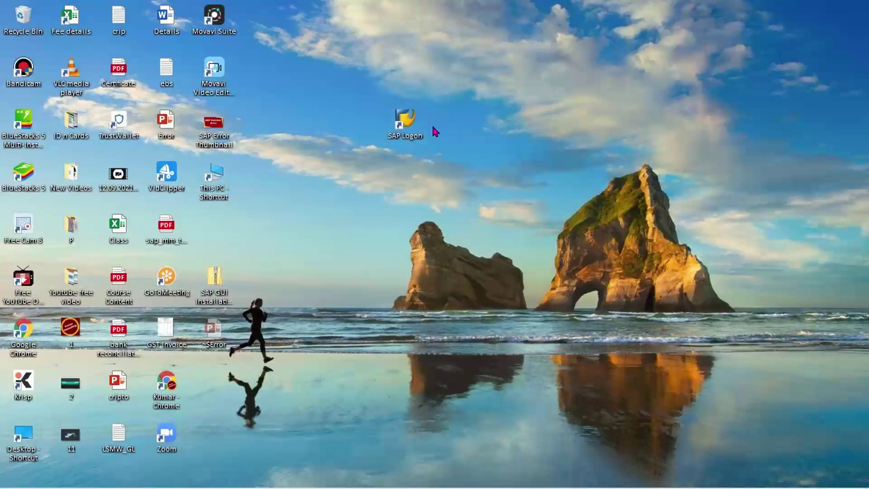
- Launch SAP Logon, maximize its window and open the SAP_1 connection
double_click(407, 125)
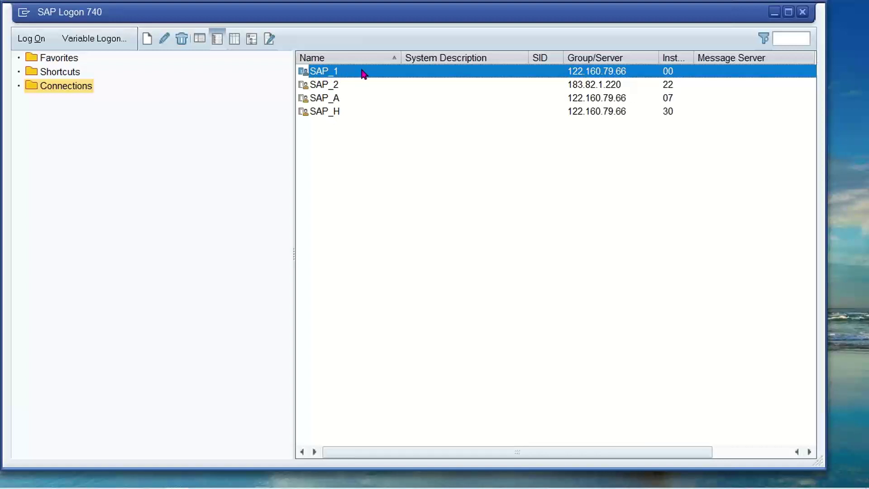
double_click(216, 14)
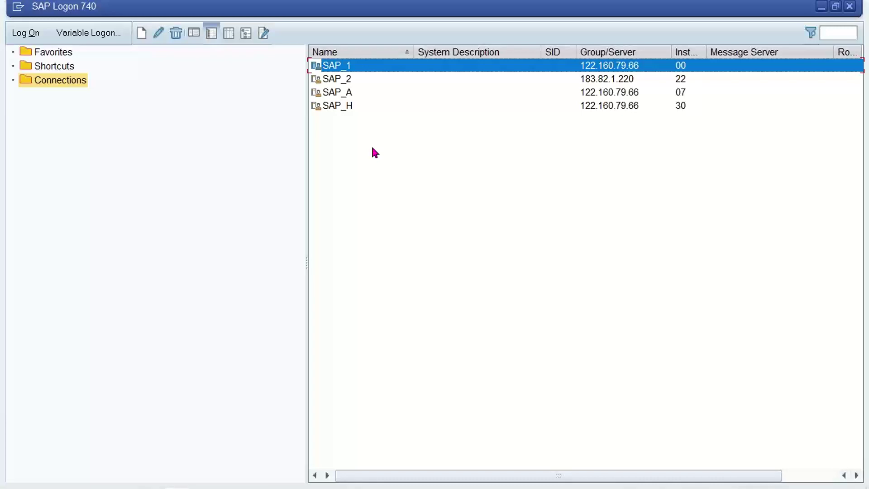
double_click(352, 68)
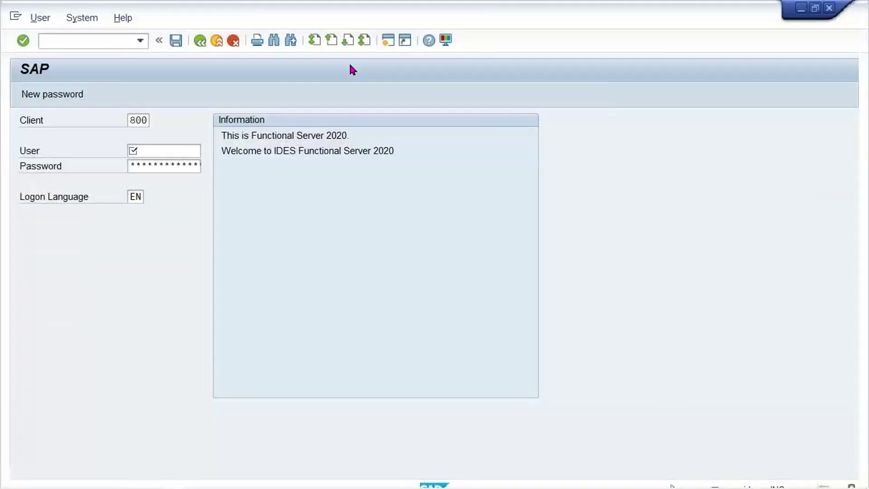
- Log on to client 800 with the saved user ID and account password, ending any other logons in the system
click(186, 149)
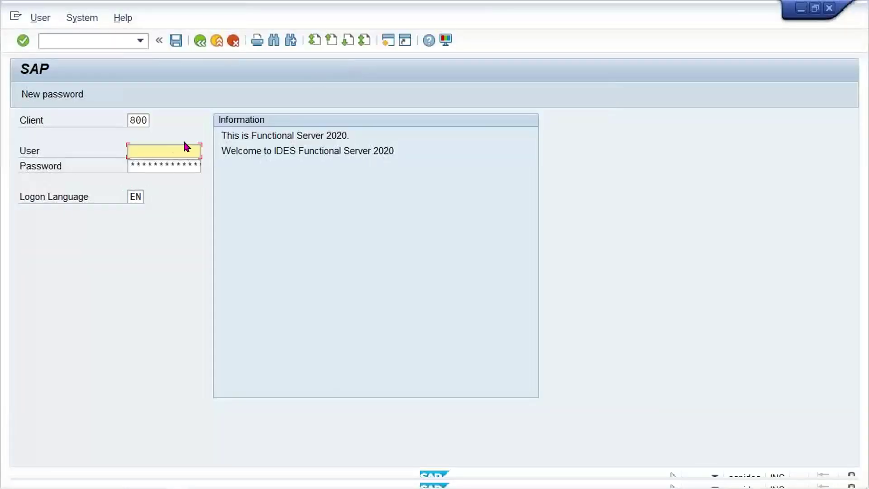
click(151, 145)
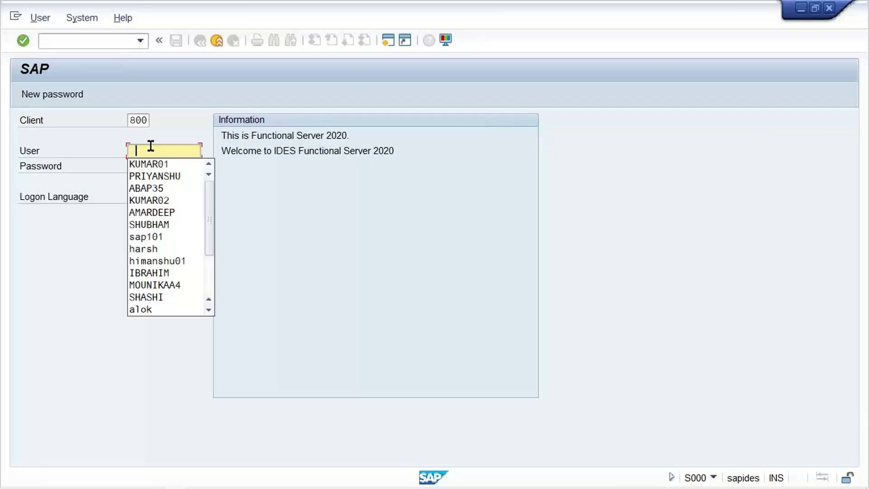
key(Down)
key(Return)
key(Tab)
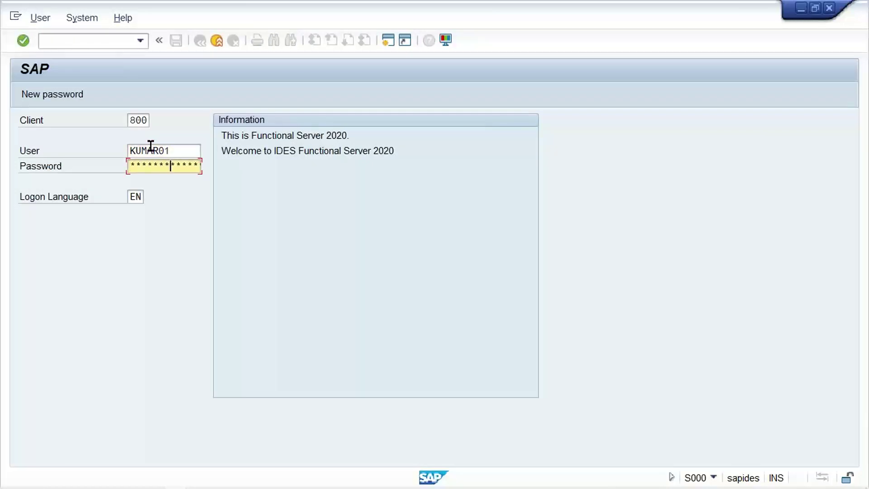
key(Return)
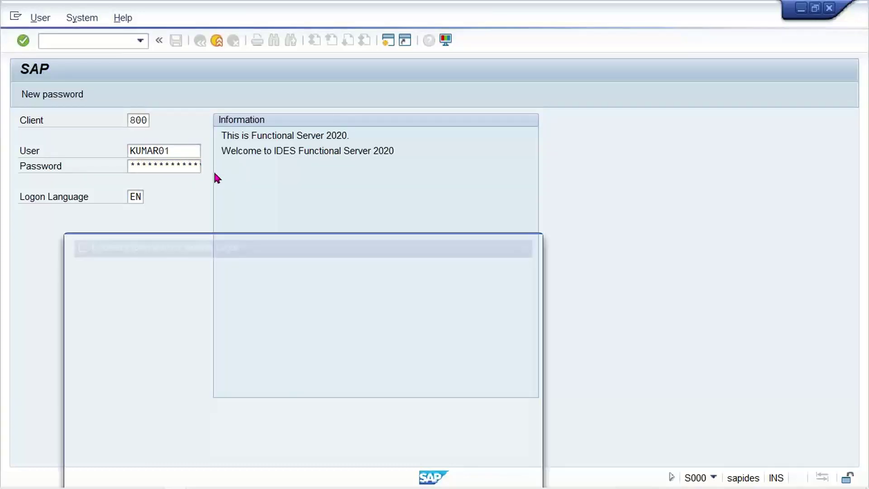
click(73, 388)
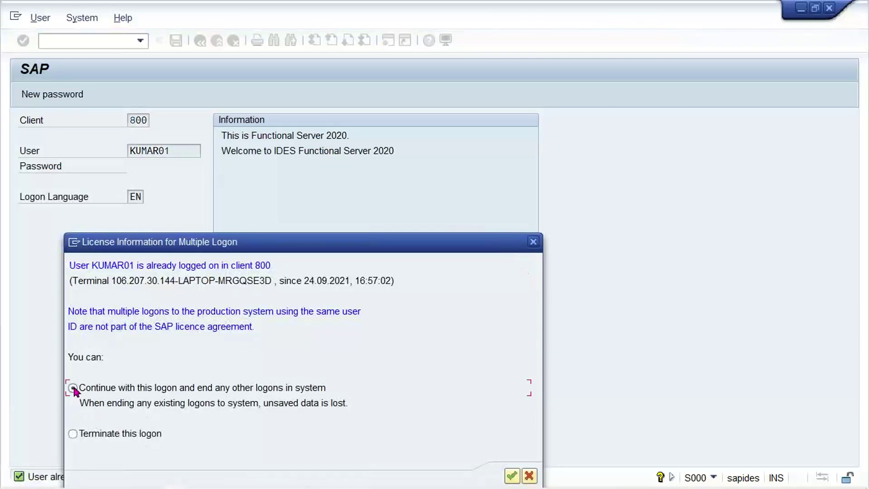
key(Return)
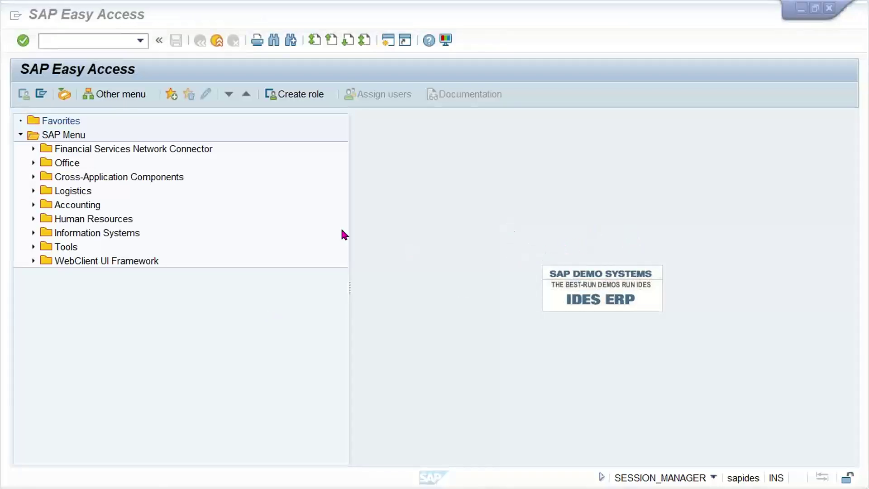
- Open the company code overview with transaction ox02
click(383, 194)
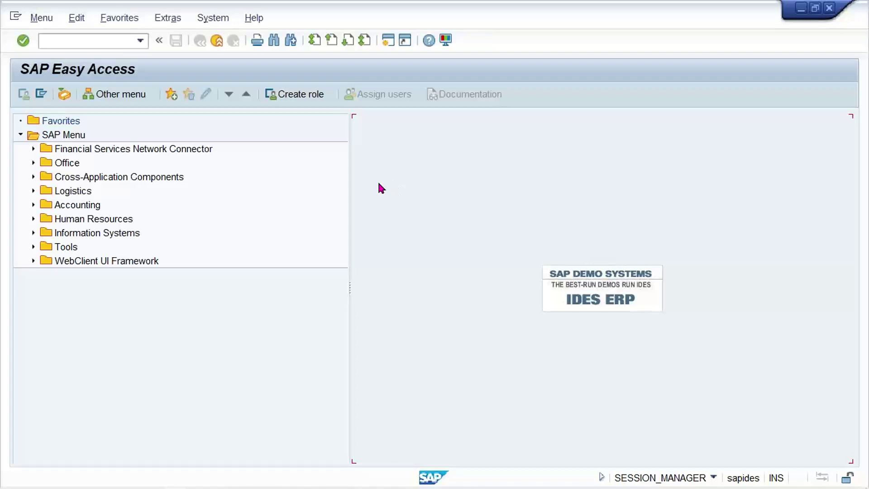
click(66, 44)
text(ox02)
key(Return)
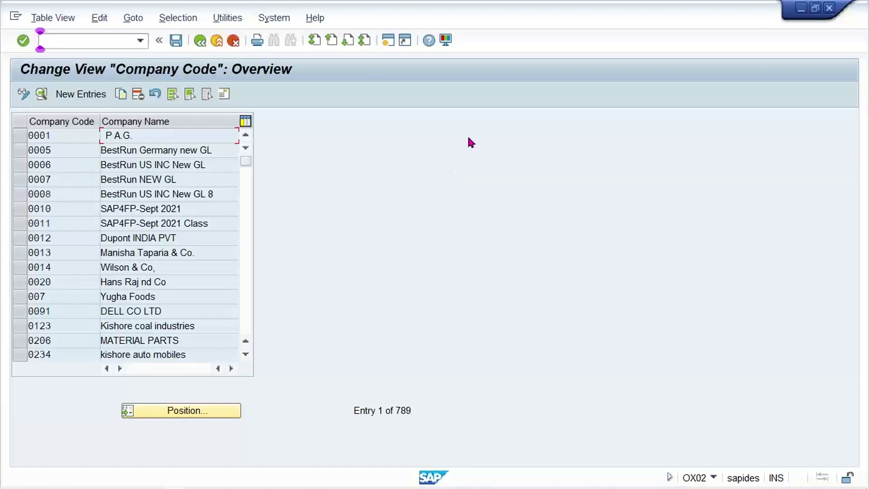
- Try opening ox02 in a second session, declining to display locked data, and return to the session with the company code overview
click(389, 42)
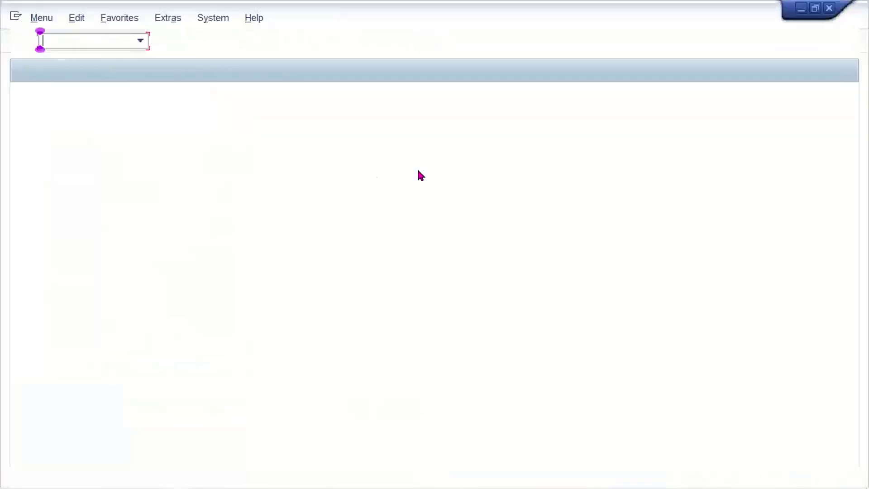
text(ox02)
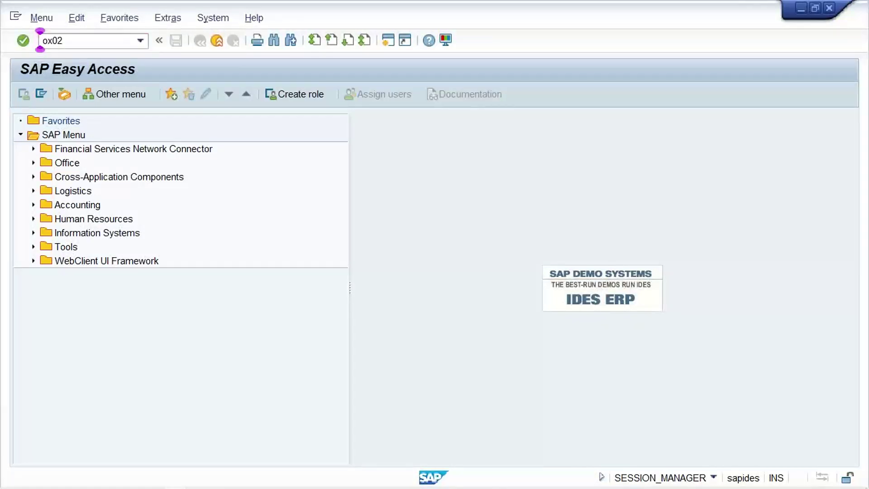
key(Return)
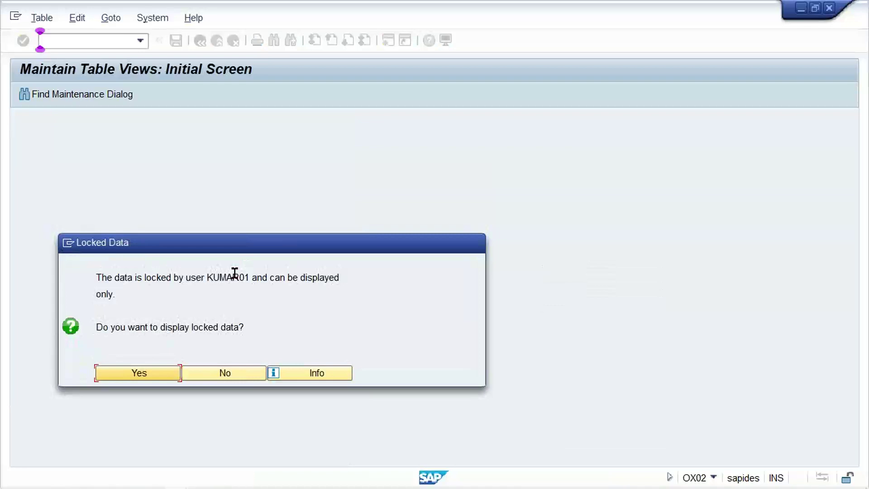
click(223, 377)
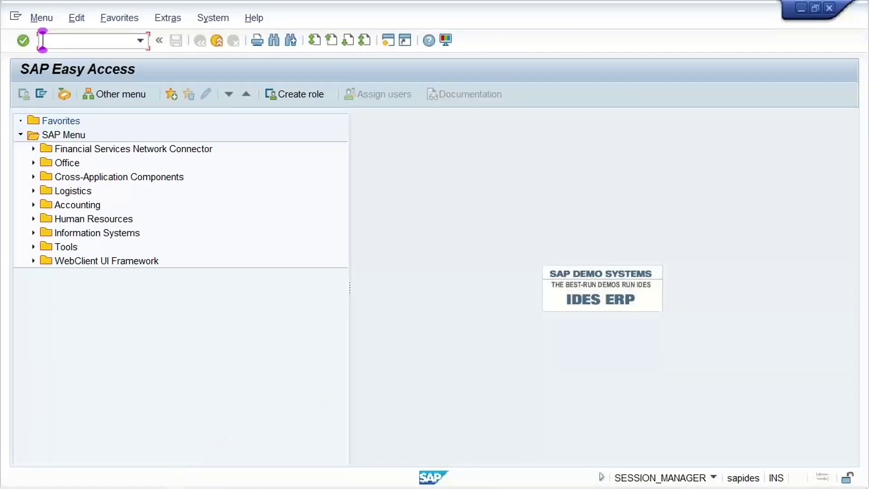
mouse_move(176, 481)
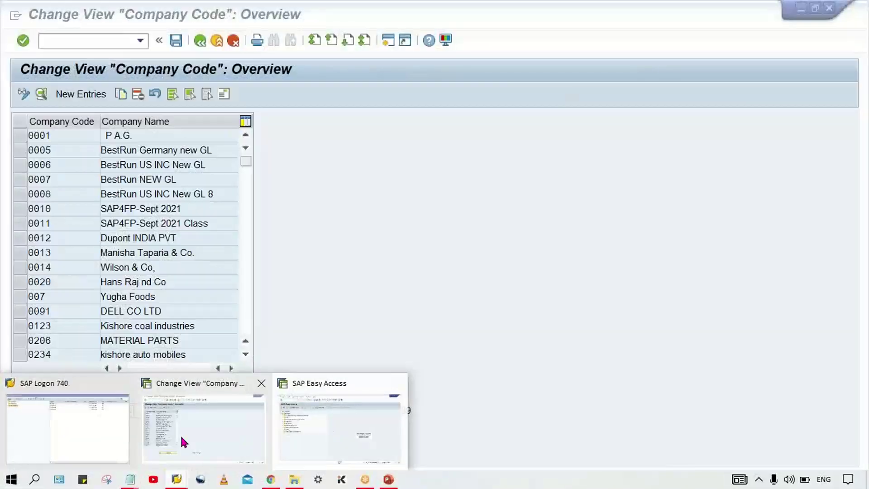
click(182, 438)
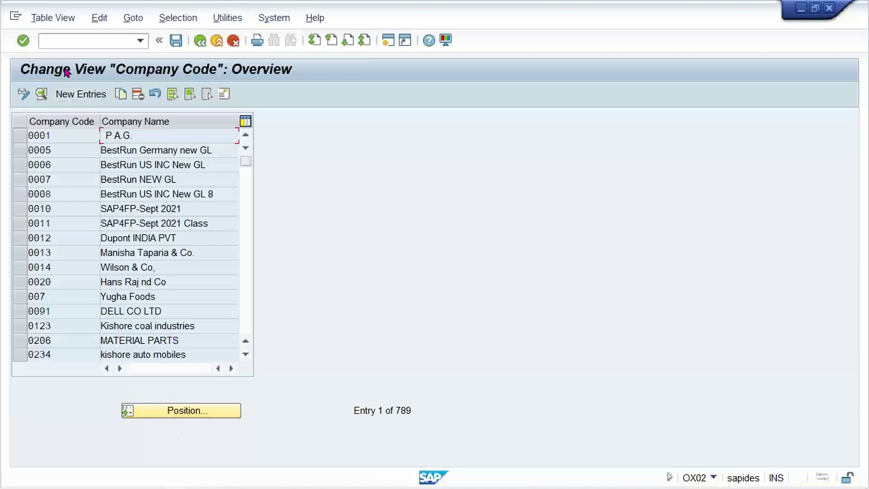
- Create a new company code entry with code TS01 and company name TATA STEEL
click(65, 40)
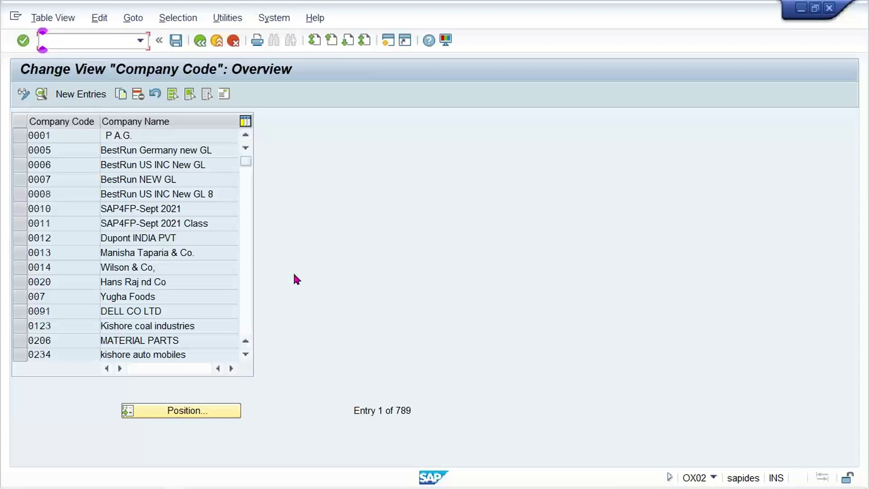
click(79, 96)
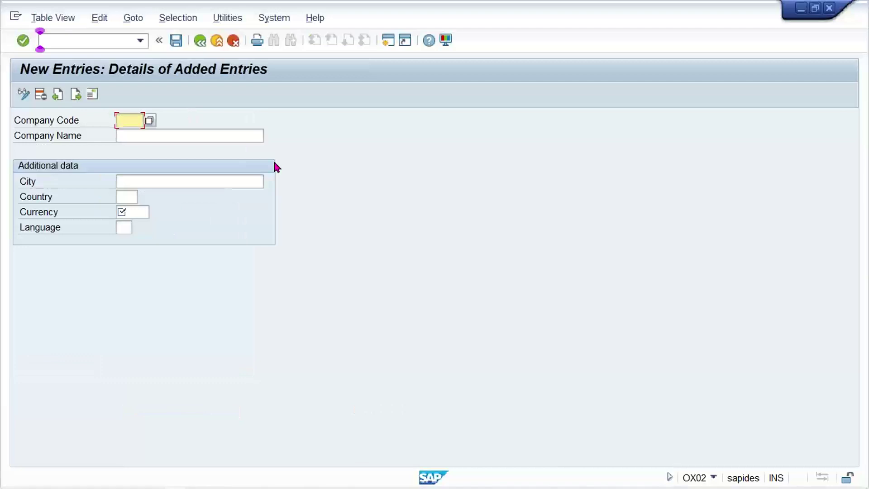
text(TS)
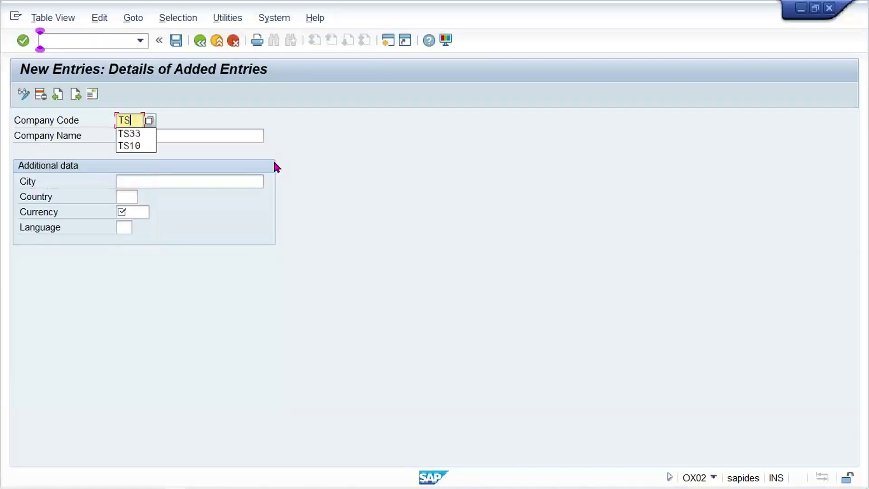
text(01)
key(Tab)
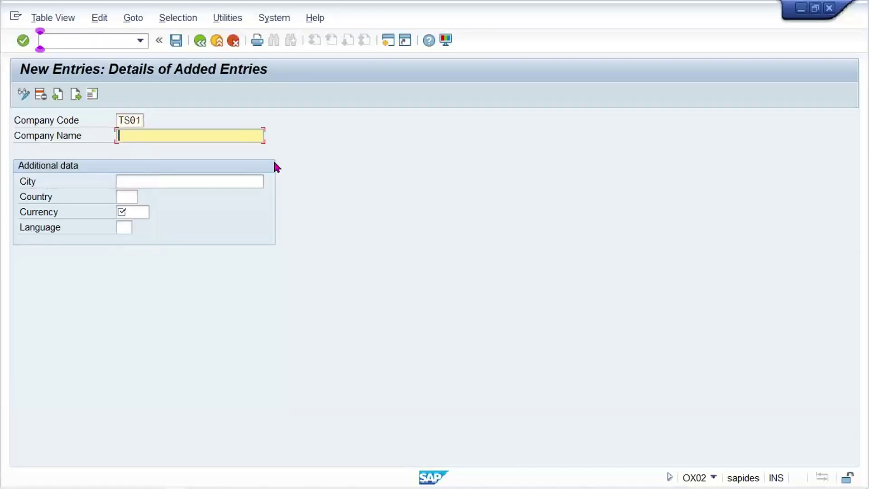
text(TA)
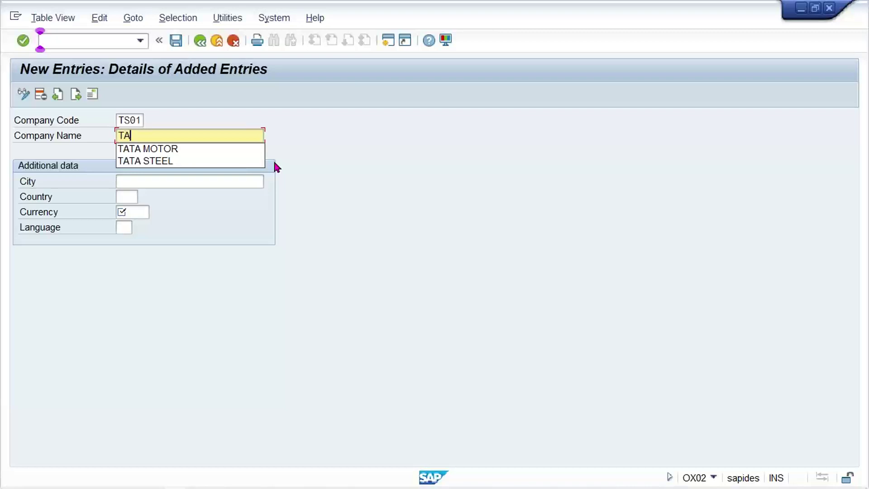
key(Down)
key(Down)
key(Return)
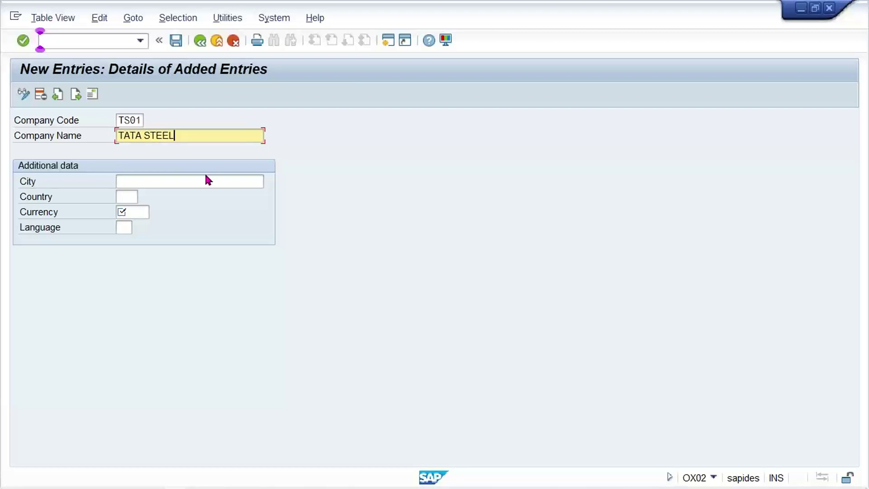
- Fill in the additional data with city NEW DELHI, country IN, currency INR and language EN
click(193, 180)
key(Down)
key(Return)
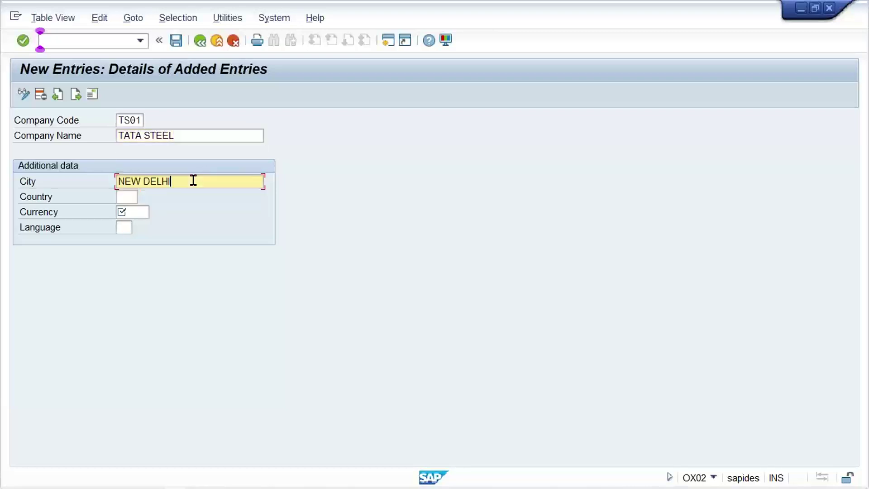
key(Tab)
key(Down)
key(Return)
key(Tab)
key(Escape)
key(Return)
key(Tab)
key(Return)
key(Down)
key(Return)
key(Tab)
key(Down)
key(Return)
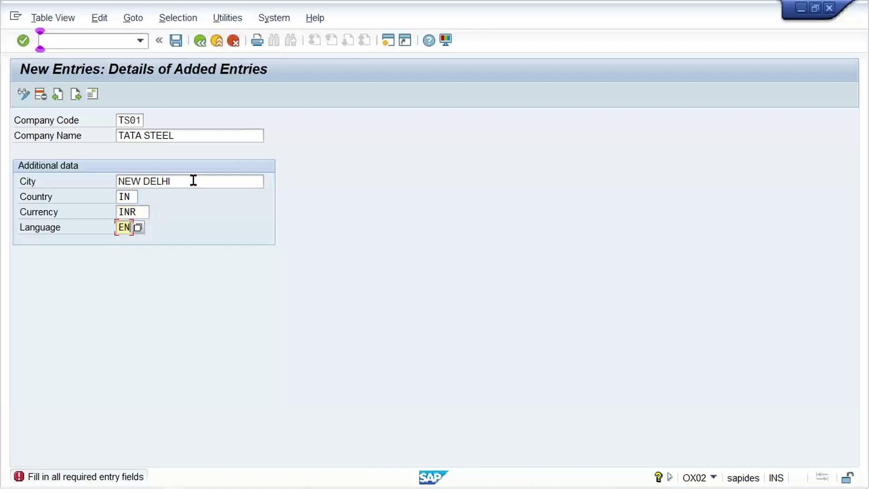
- Submit the new company code entry and set the country in its address to IN
key(Return)
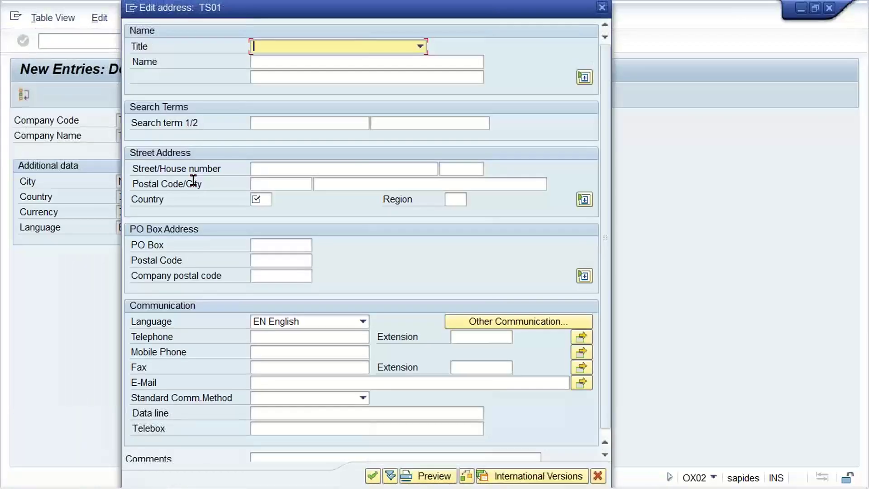
click(255, 198)
text(IN)
key(Return)
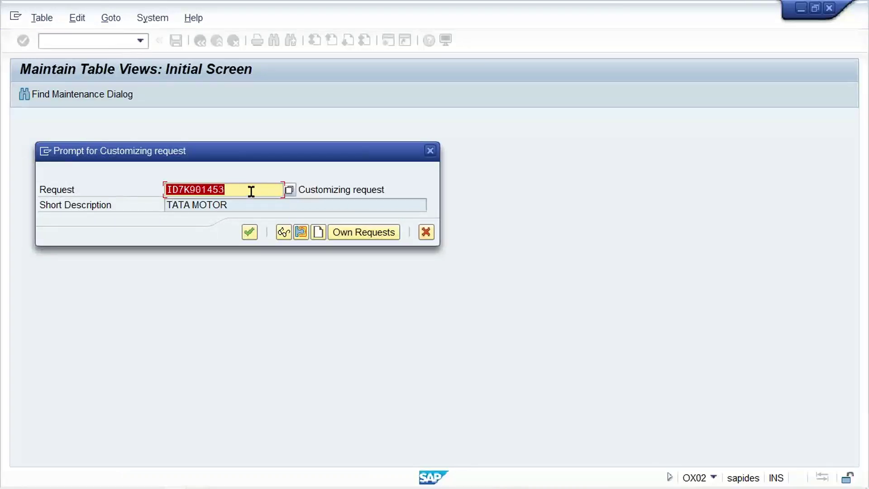
- Create a new customizing request with the short description TATA STEEL and save the company code under it
key(Delete)
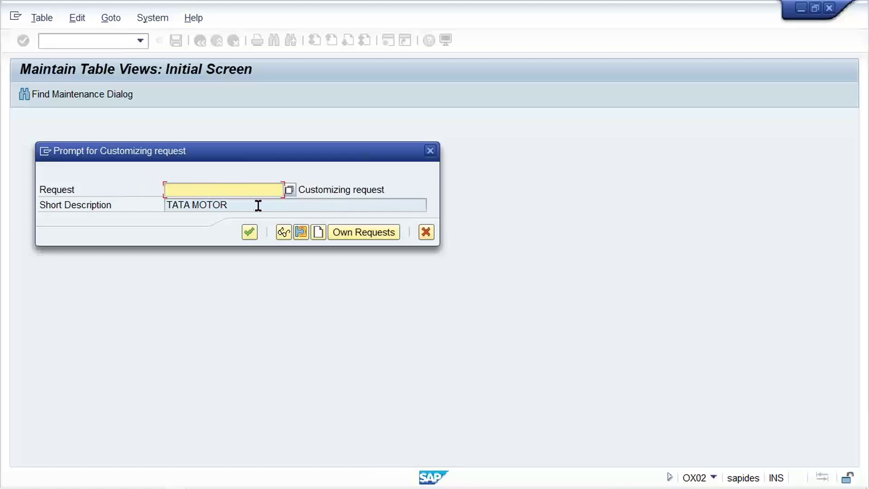
click(236, 200)
click(236, 200)
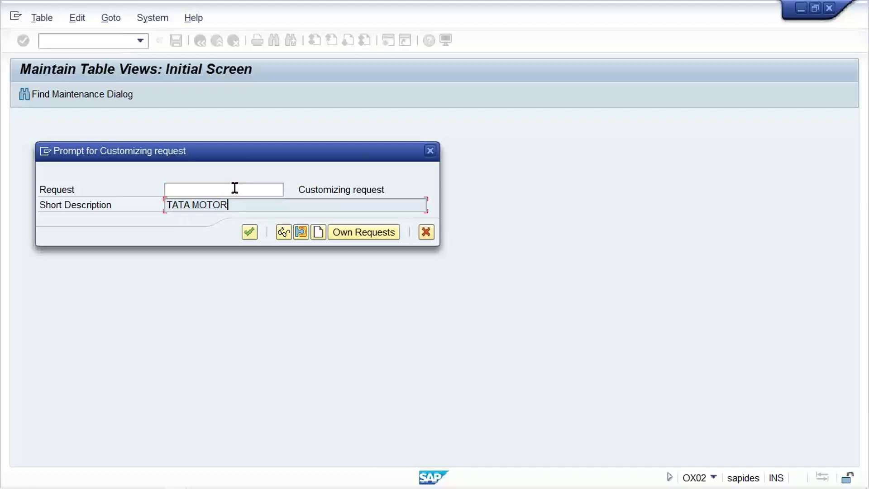
click(318, 232)
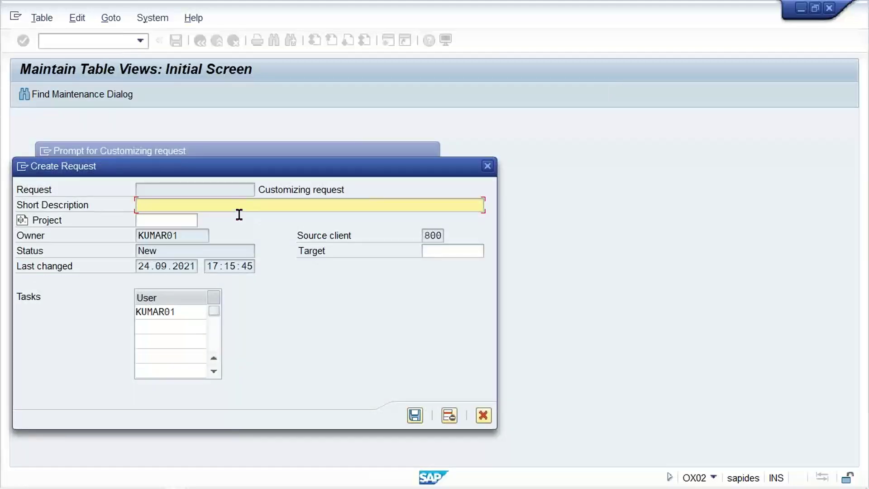
text(TATA STEEL)
click(415, 414)
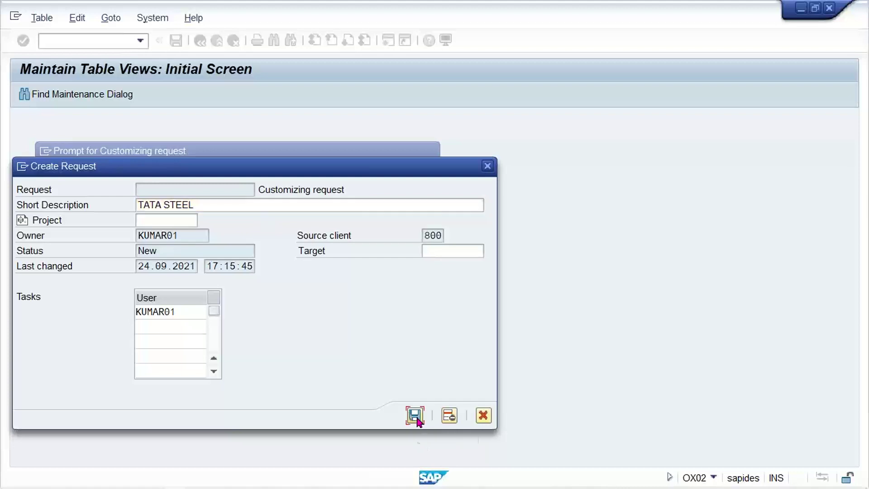
key(Return)
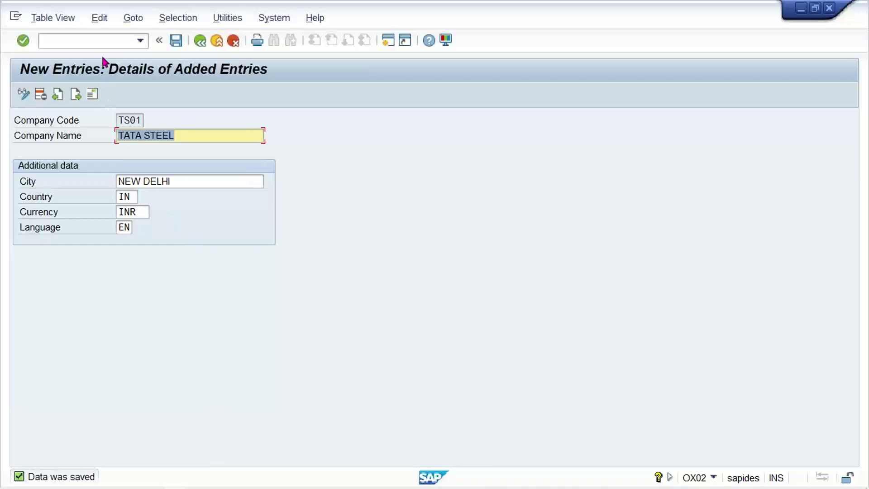
- Open the fiscal year variants overview with transaction /NOB29, replacing the current transaction
click(92, 40)
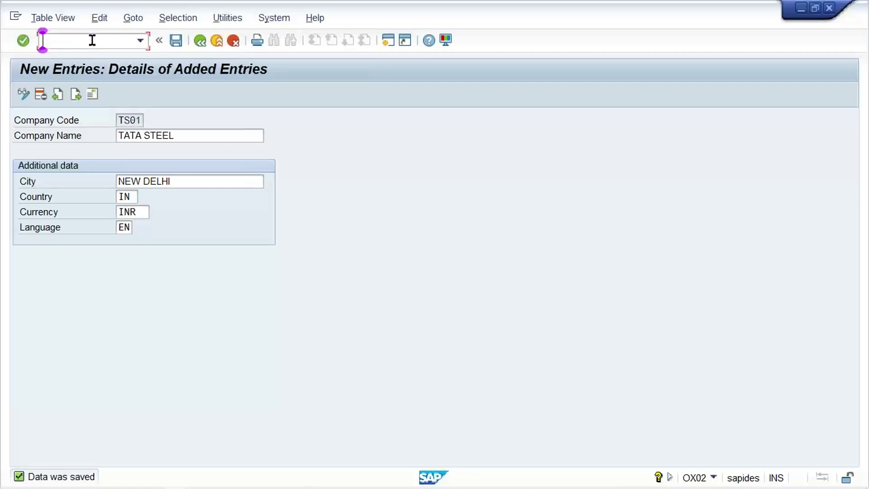
text(/NOB29)
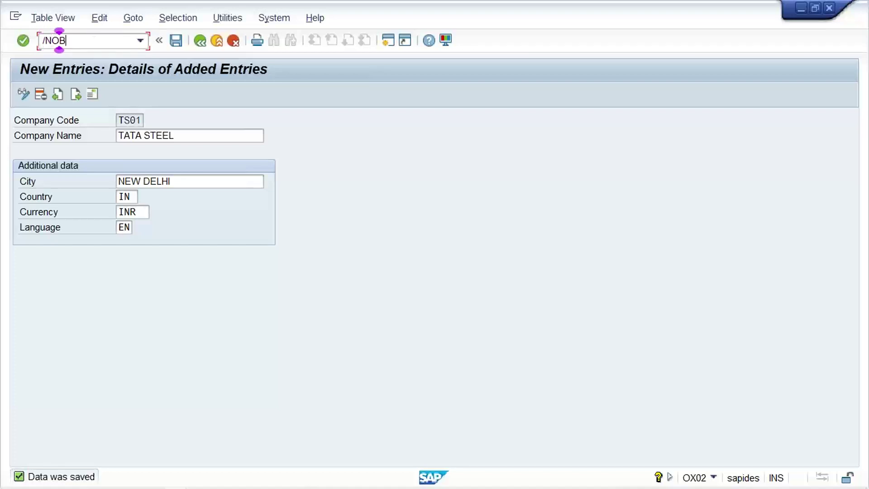
key(Return)
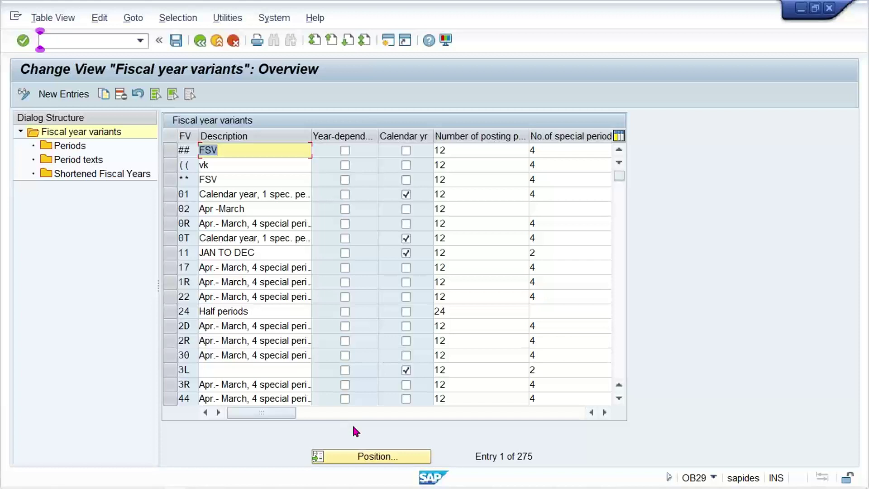
- Locate fiscal year variant V3 in the fiscal year variants overview and select its row
click(369, 455)
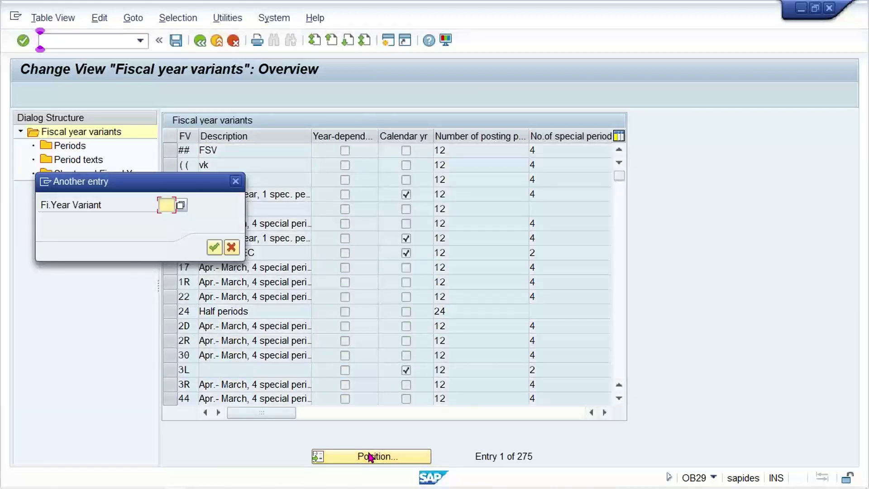
text(V3)
key(Return)
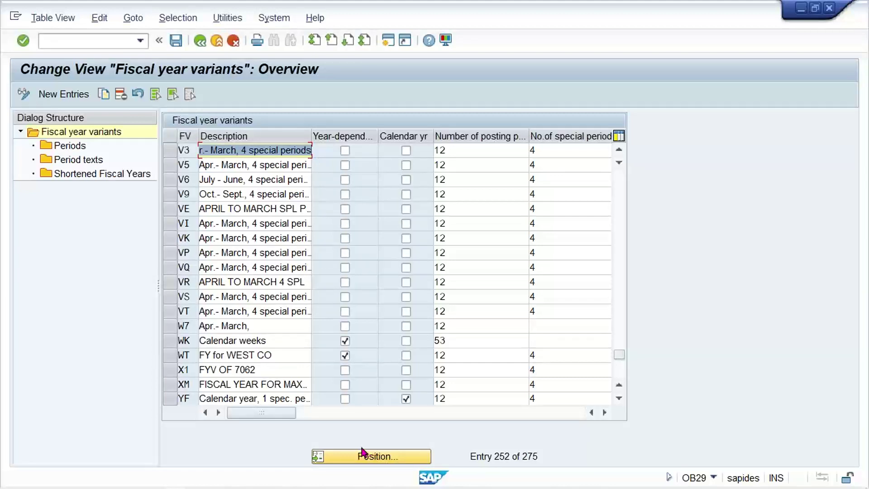
click(168, 154)
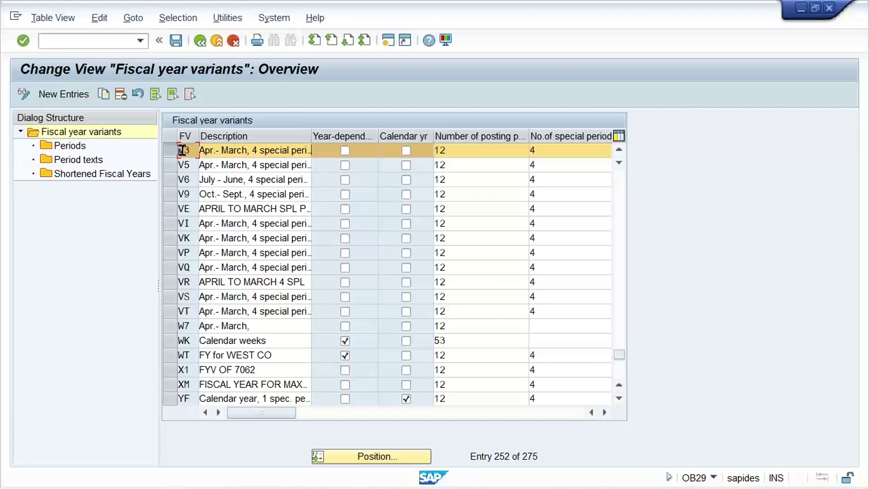
- Open the assignment of company codes to fiscal year variants with transaction /NOB37
click(71, 39)
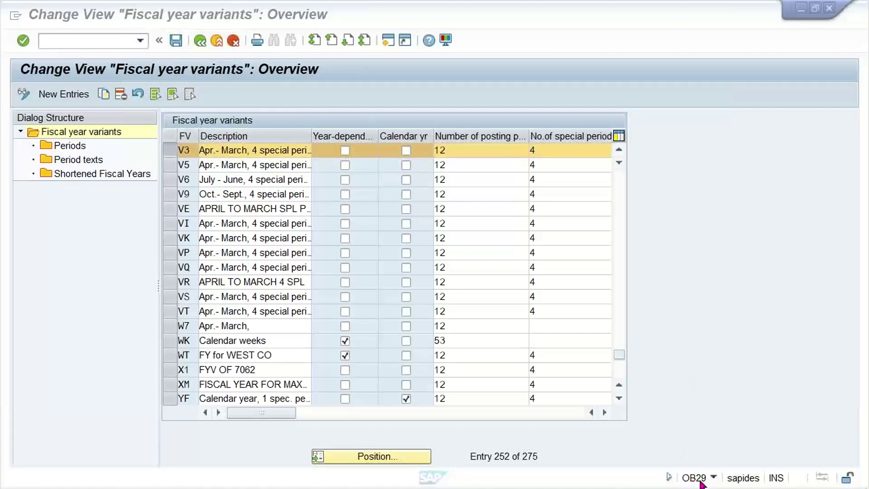
click(85, 38)
text(/NOB)
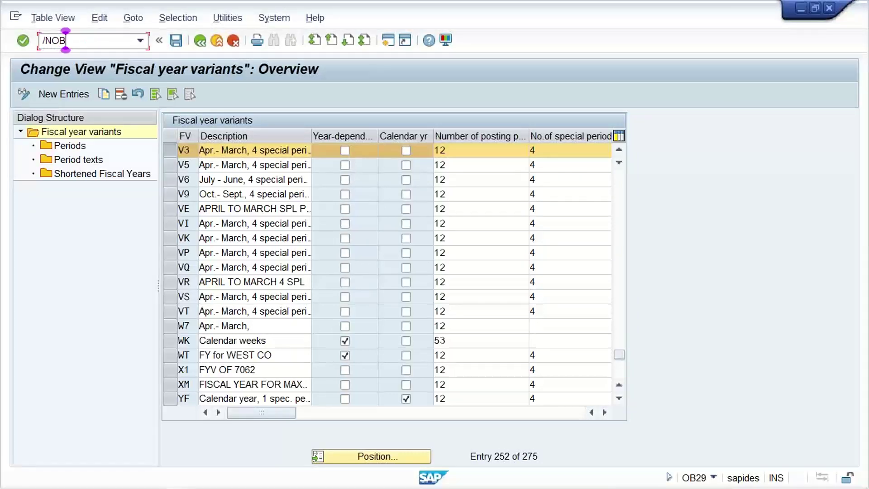
text(37)
key(Return)
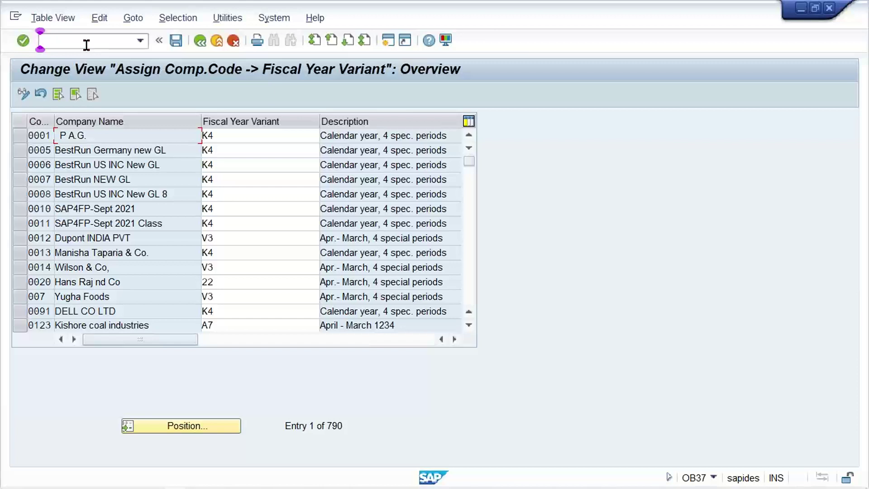
- Locate company code TS01, assign fiscal year variant V3 to it and save under the TATA STEEL customizing request
click(189, 430)
text(TM)
key(BackSpace)
text(S01)
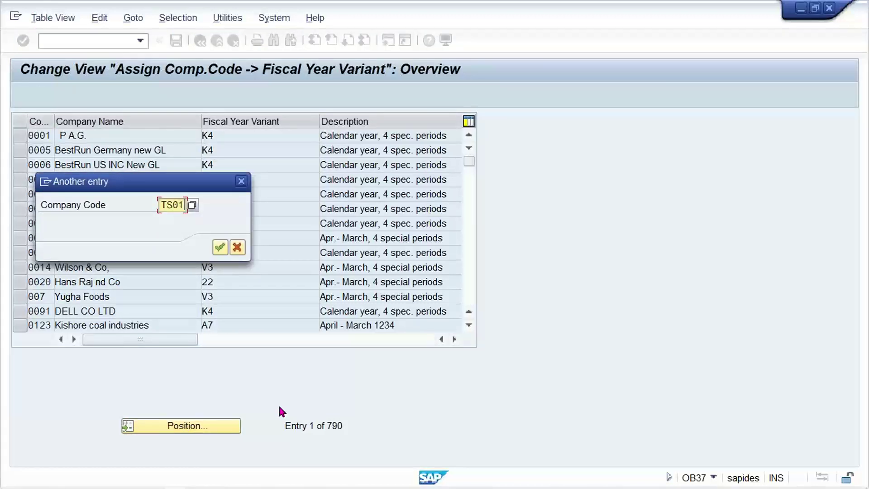
key(Return)
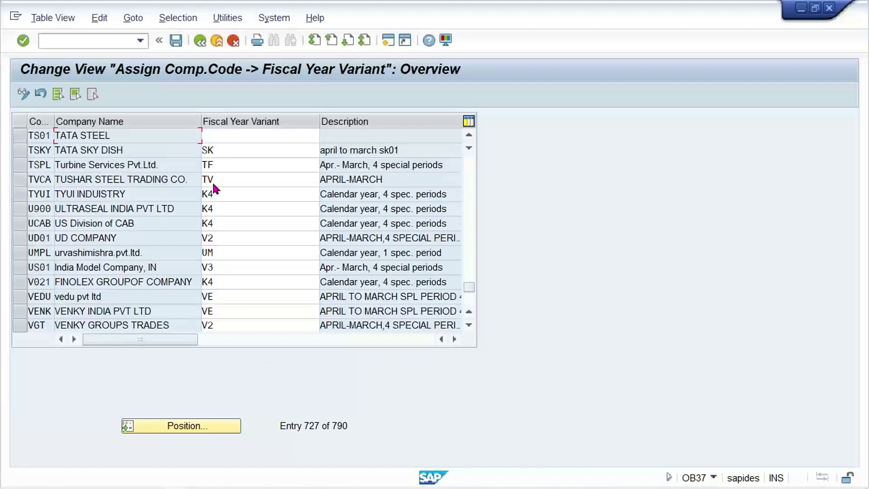
click(210, 136)
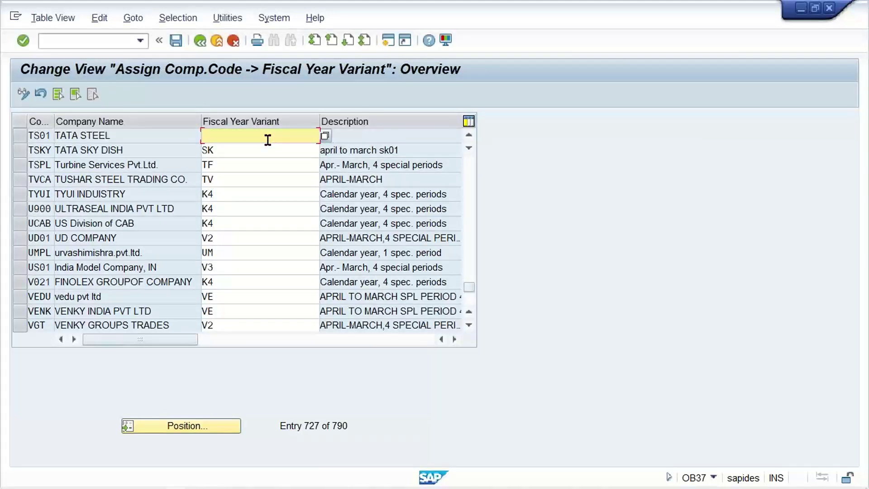
text(V3)
key(ctrl+s)
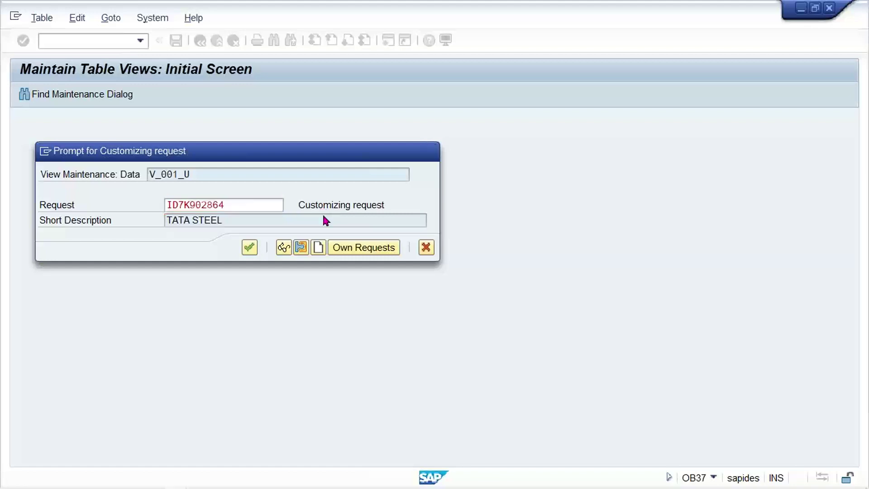
key(Return)
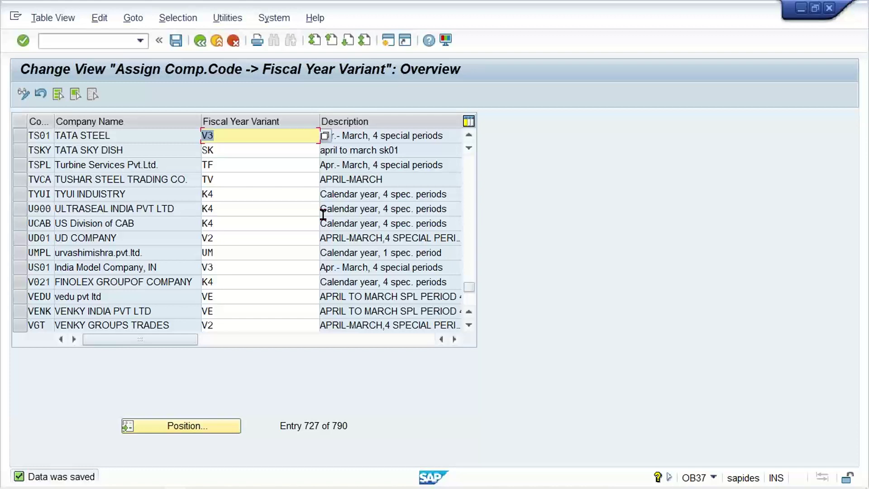
- Open the definition of posting period variants with transaction /NOBBO
click(61, 39)
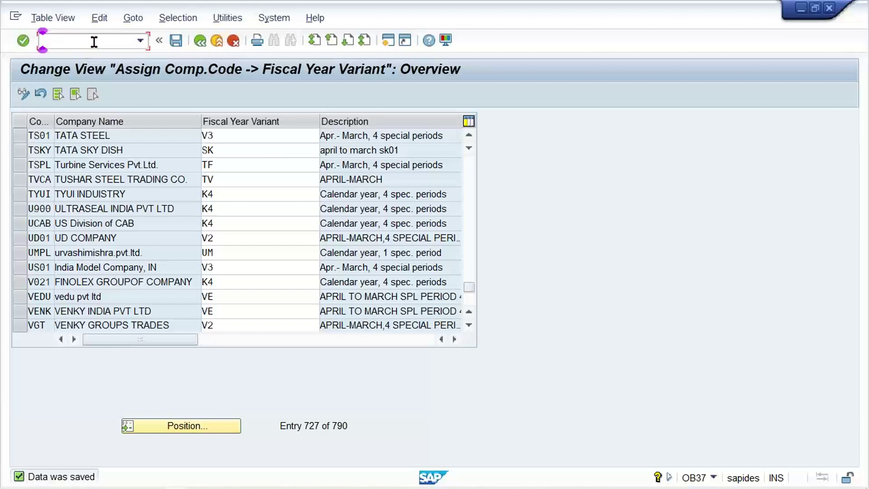
text(/NOBB)
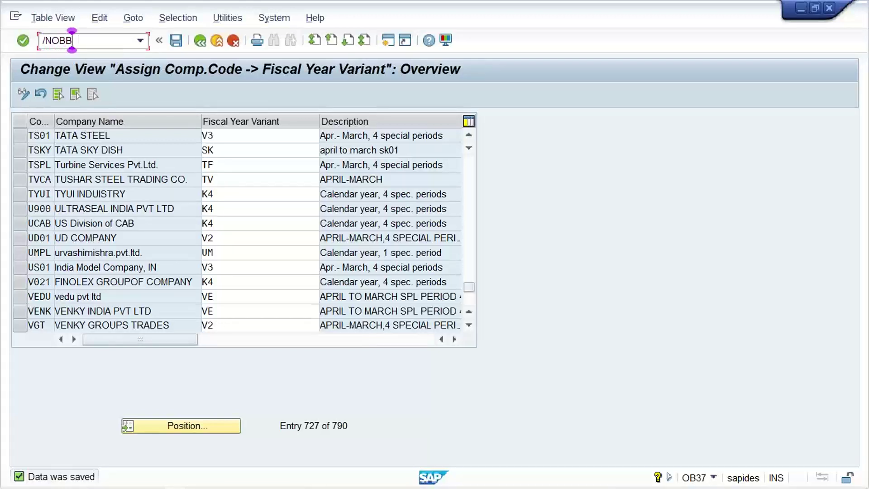
text(O)
key(Return)
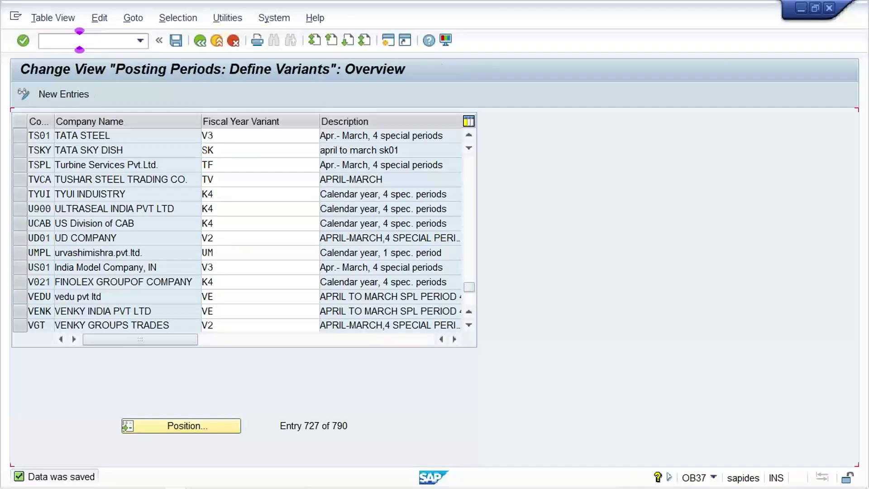
- Create posting period variant TS01 with the name TATA STEEL PPV and save it under the TATA STEEL customizing request
click(63, 94)
text(TS01)
key(Tab)
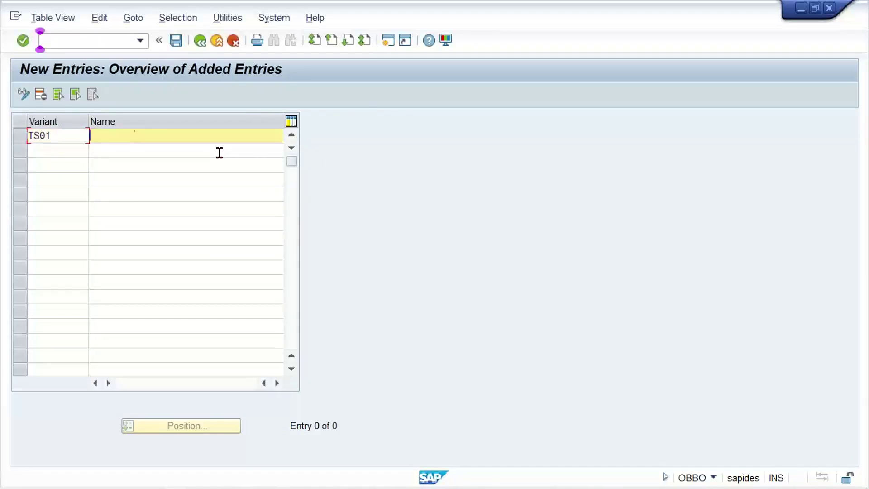
key(Down)
key(Return)
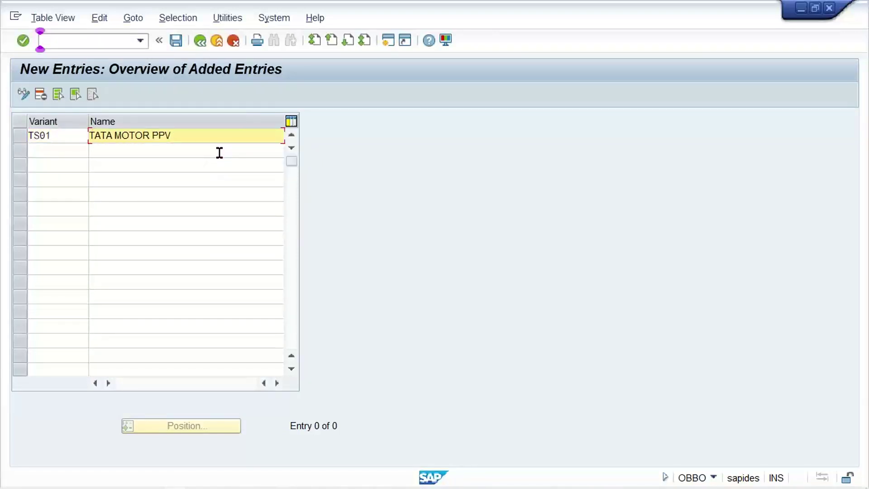
key(BackSpace)
key(BackSpace)
key(BackSpace)
key(BackSpace)
key(BackSpace)
key(BackSpace)
key(BackSpace)
key(BackSpace)
key(BackSpace)
key(BackSpace)
text(STEEL PPV)
key(Return)
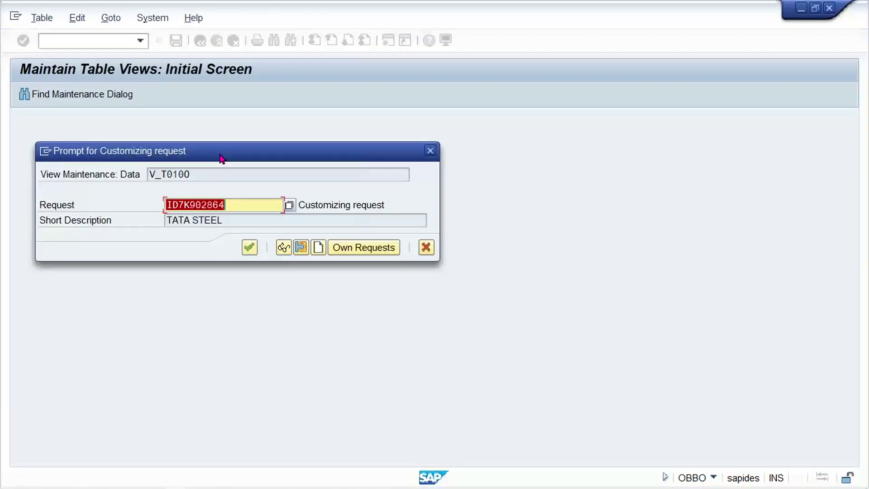
key(Return)
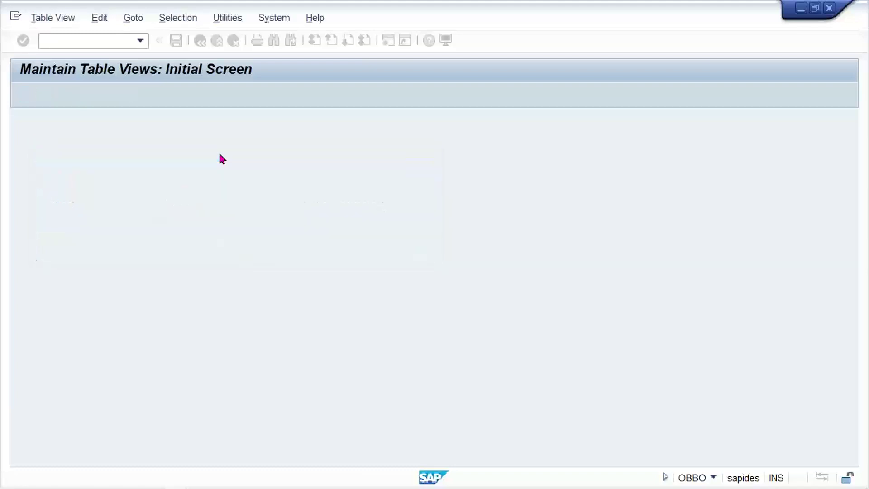
- Open the assignment of company codes to posting period variants with transaction /NOBBP
click(91, 38)
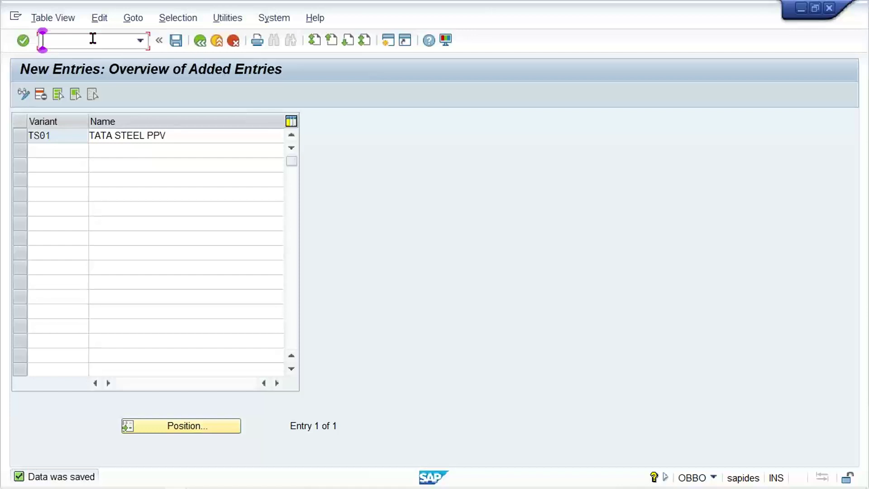
text(/NOBBP)
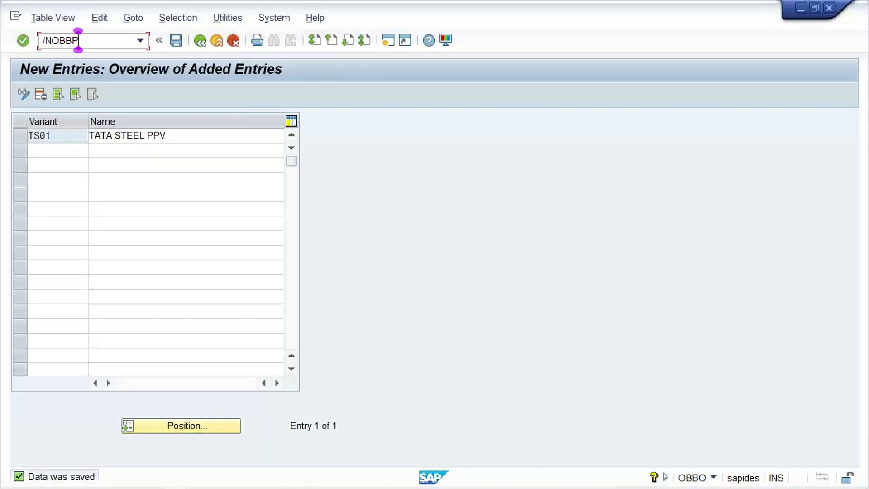
key(Return)
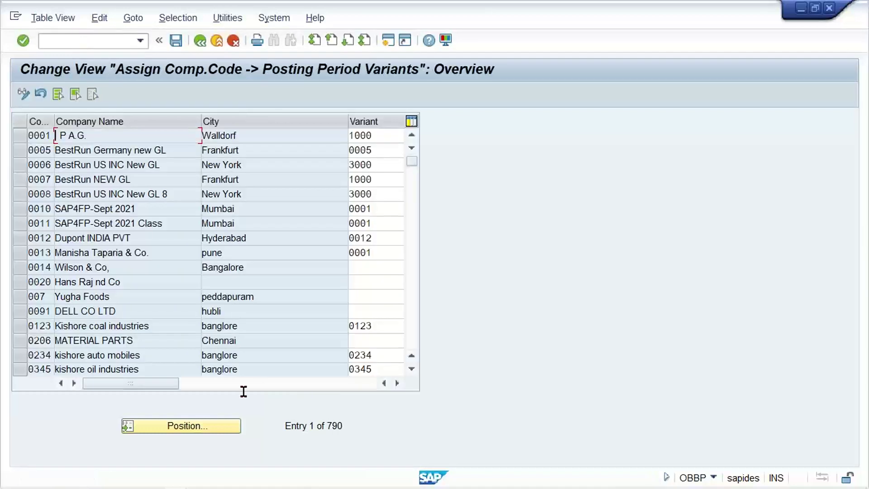
- Locate company code TS01, assign posting period variant TS01 to it and save under the TATA STEEL customizing request
click(206, 426)
text(TM)
key(BackSpace)
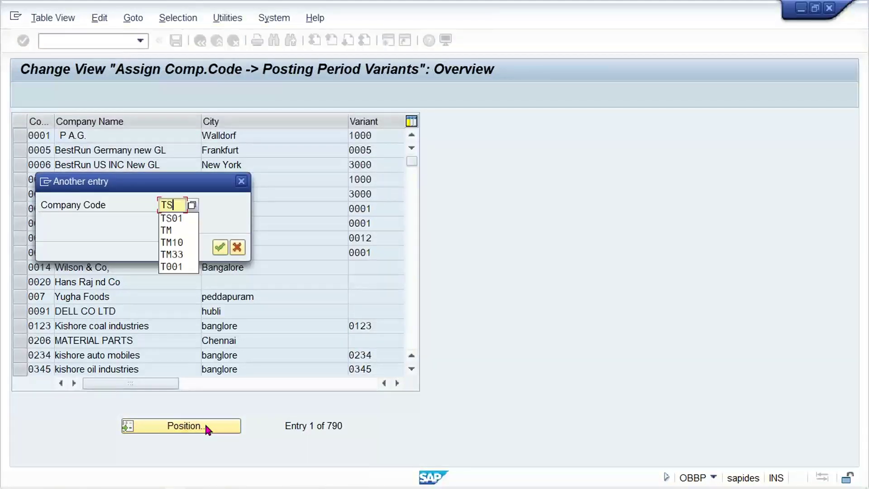
text(S01)
key(Return)
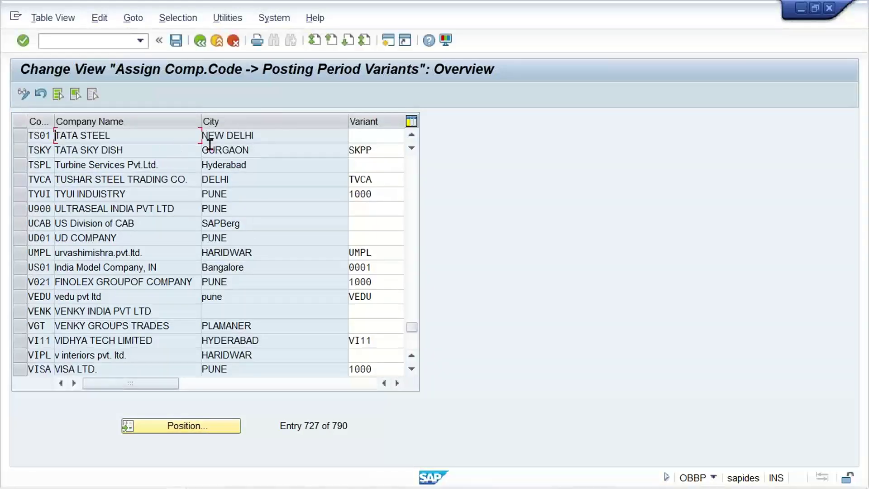
click(356, 138)
text(TS01)
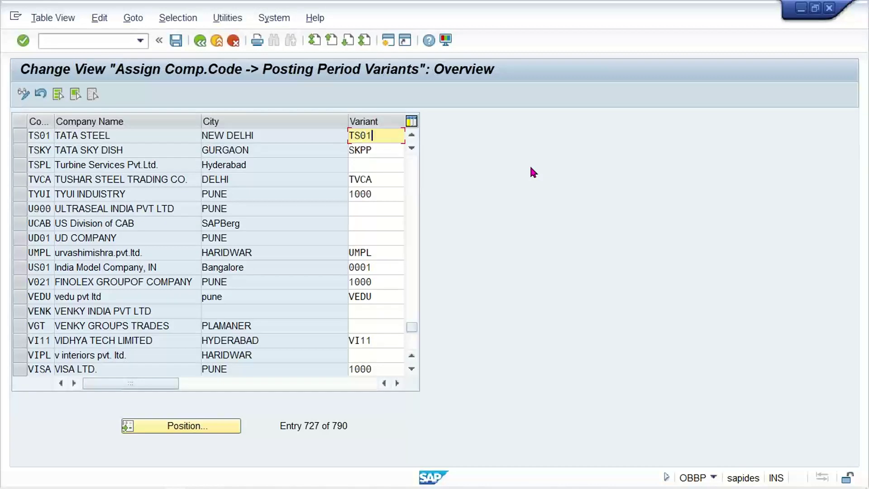
key(ctrl+s)
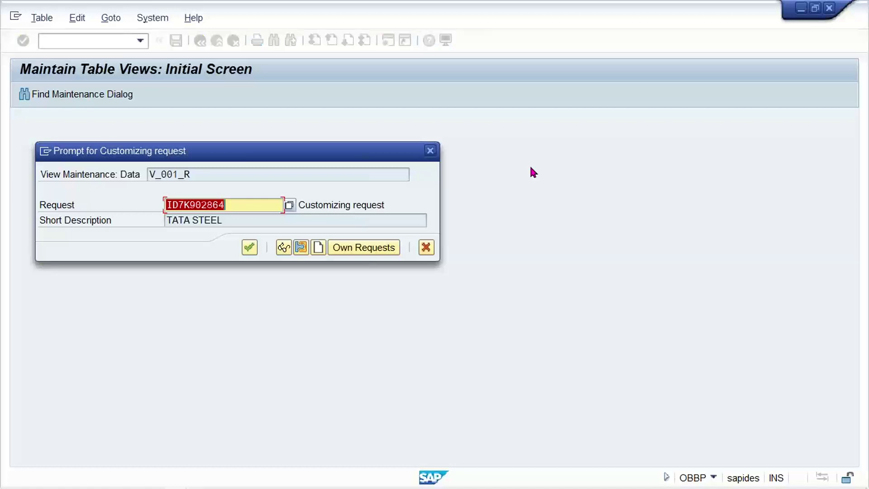
key(Return)
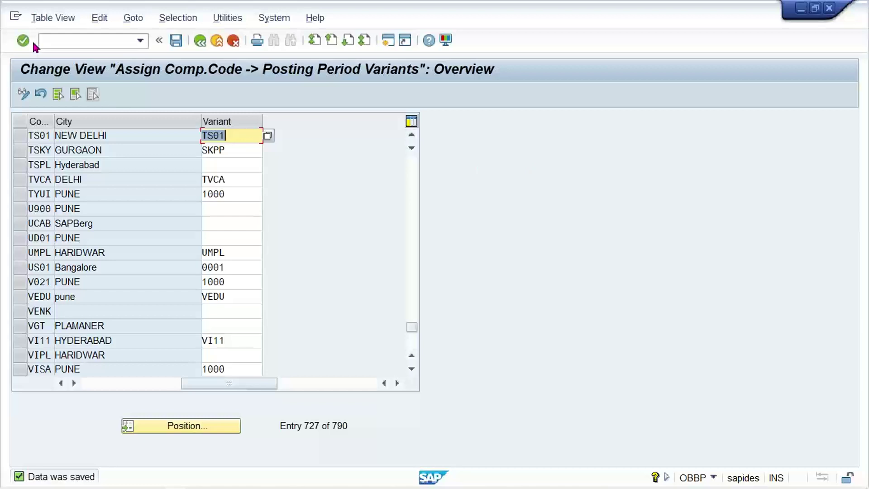
- Open the posting period time intervals overview with transaction /NOB52
click(71, 40)
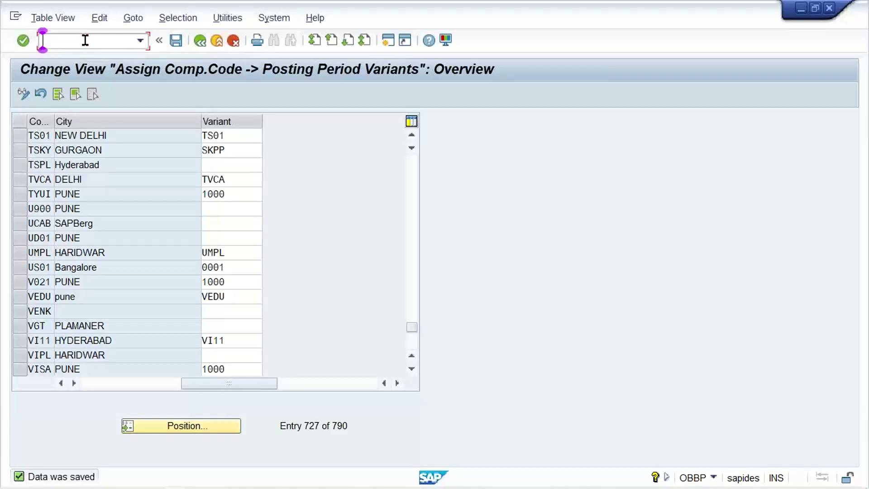
text(/NO)
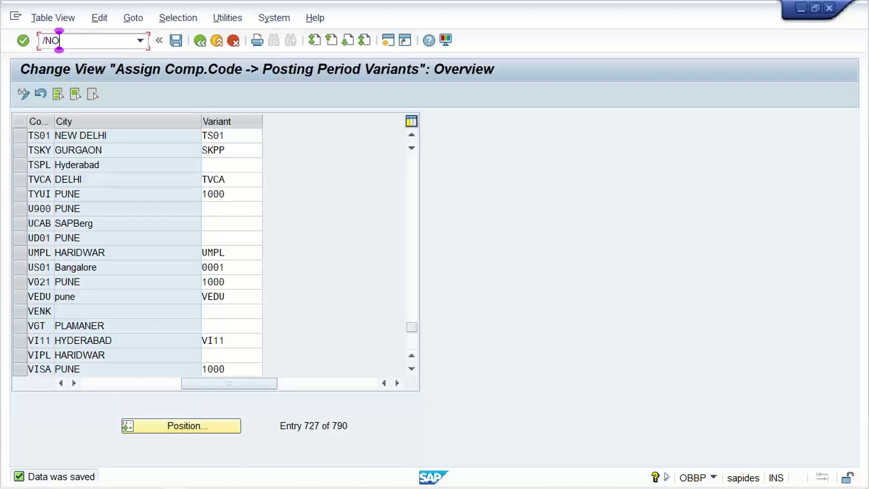
text(B52)
key(Return)
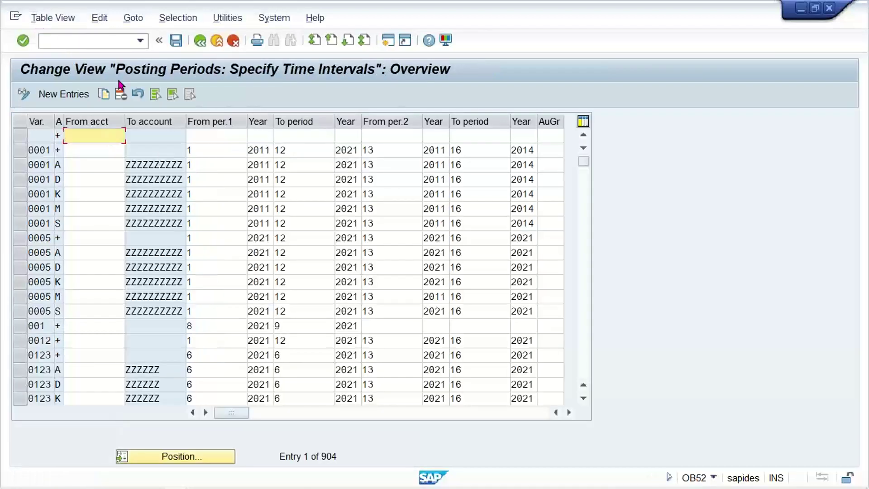
- Delete the time interval entry that has a blank variant and account type +
click(18, 149)
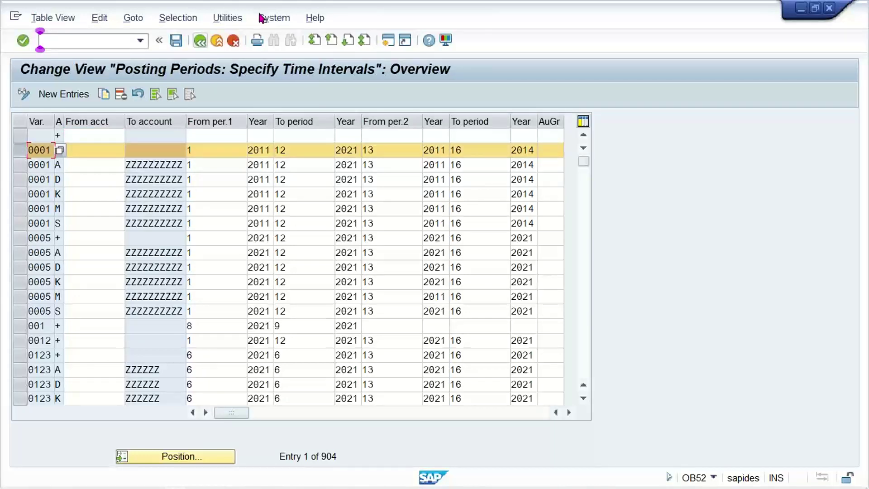
click(18, 135)
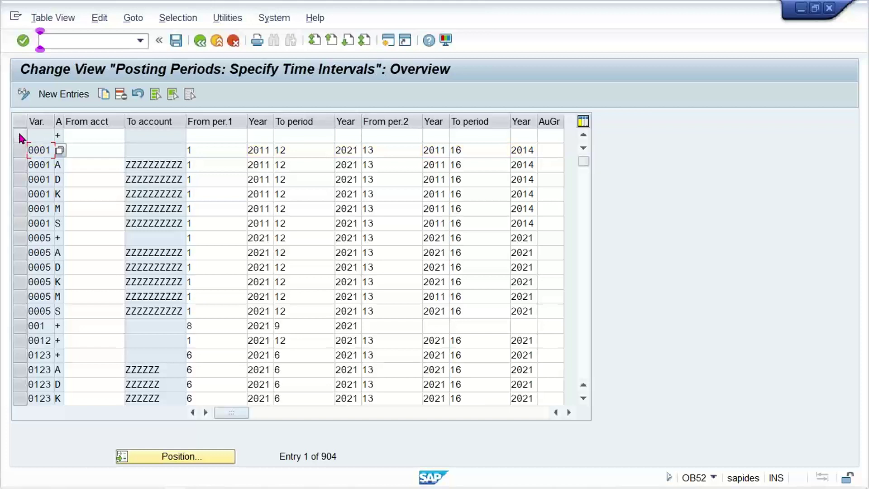
click(120, 93)
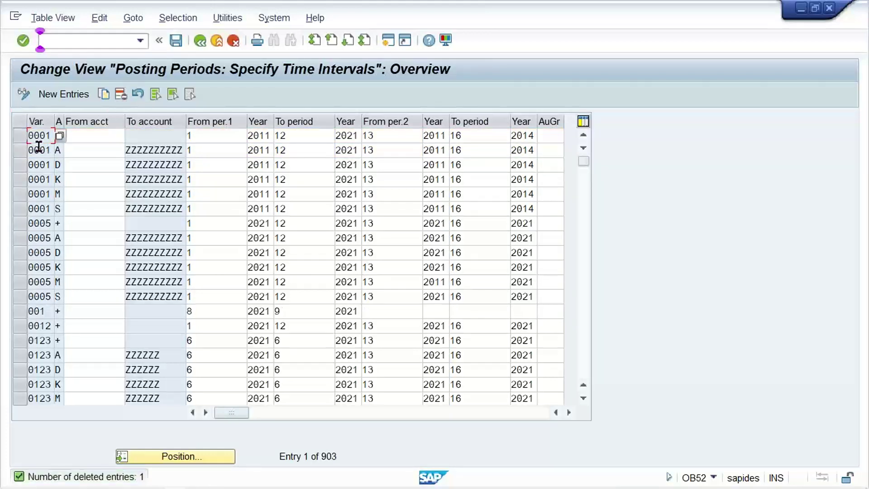
- Copy the time interval entry of variant 0001 with account type + as variant TS01, keeping account type +
click(18, 137)
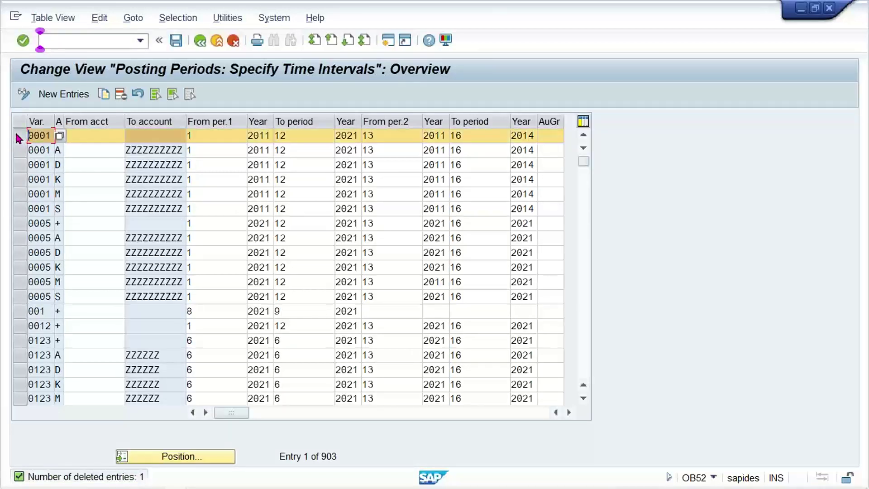
click(103, 96)
text(T)
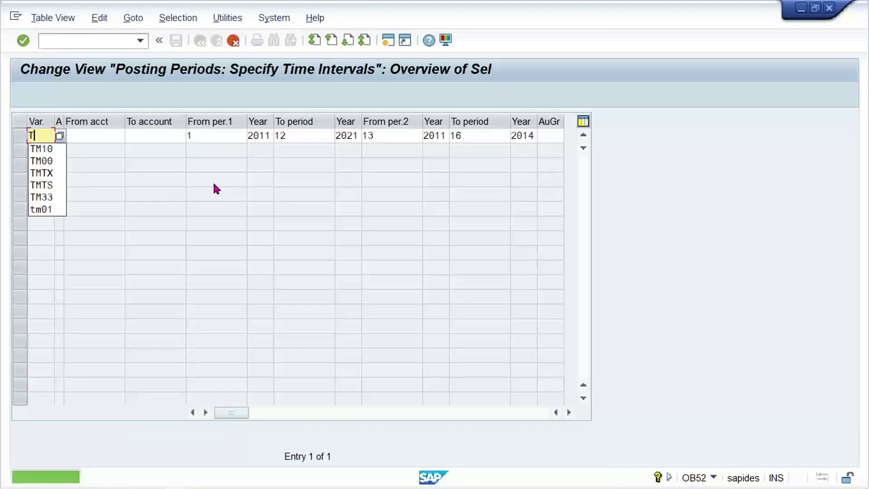
text(S01)
key(Tab)
text(+)
key(Tab)
key(Tab)
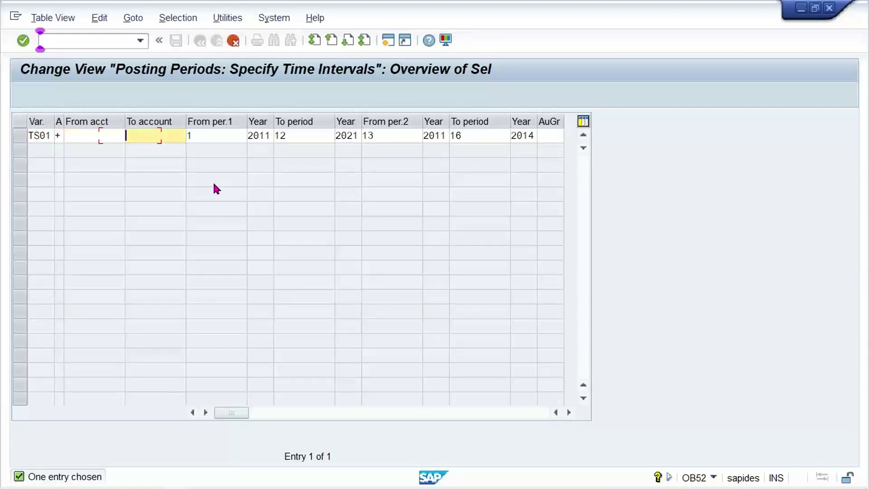
key(Tab)
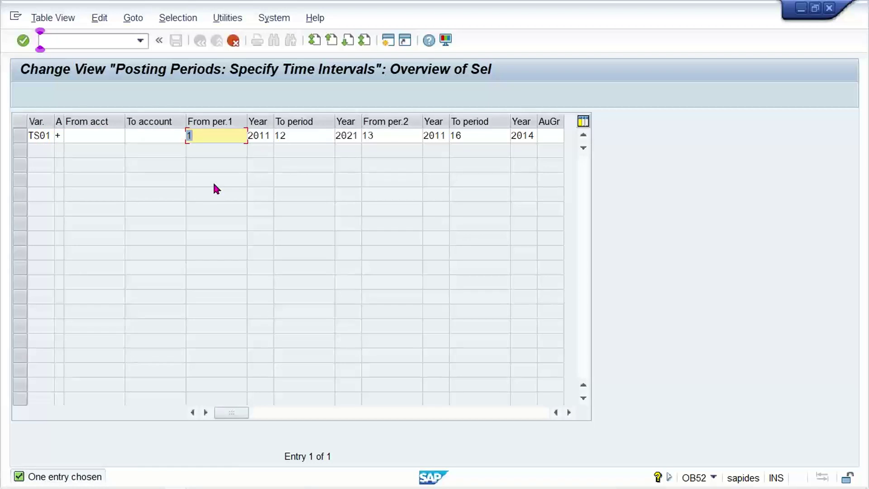
- Set the first interval of TS01 to periods 1 through 12 of 2021, clear its second period interval and save the entry
key(Tab)
text(2021)
key(Tab)
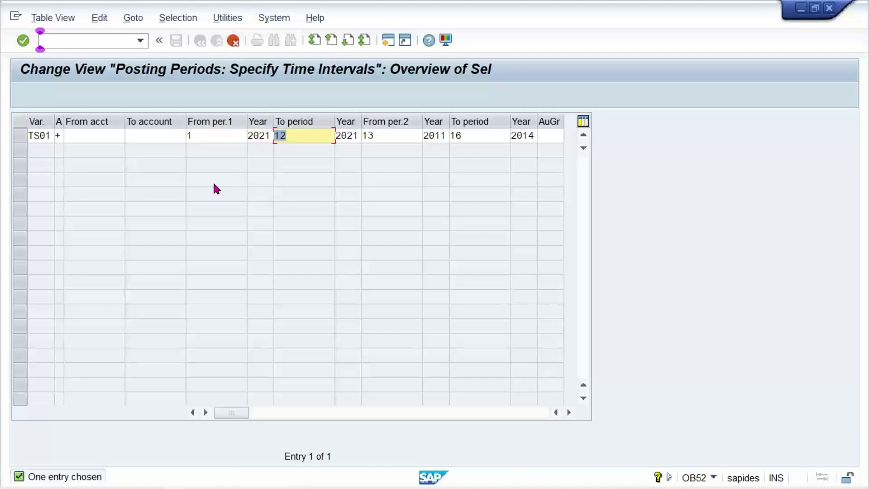
key(Tab)
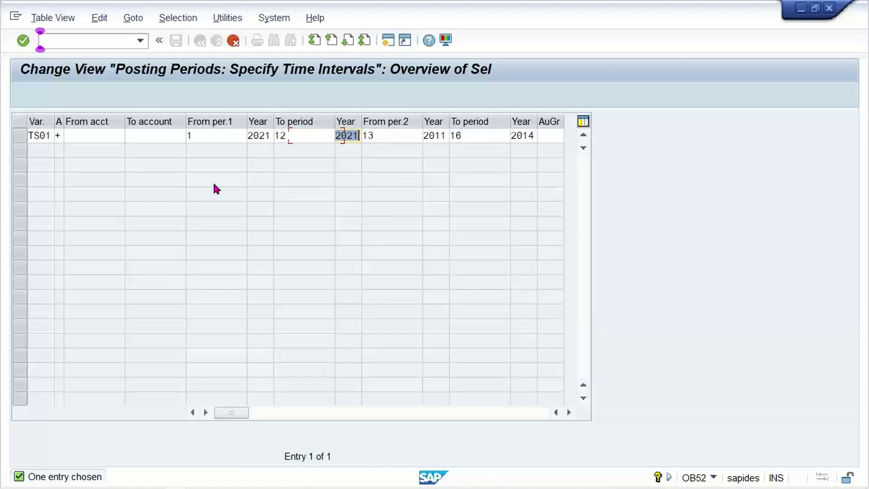
text(2021)
key(Tab)
key(Delete)
key(Tab)
key(Delete)
key(Tab)
key(Delete)
key(Tab)
key(Delete)
key(Return)
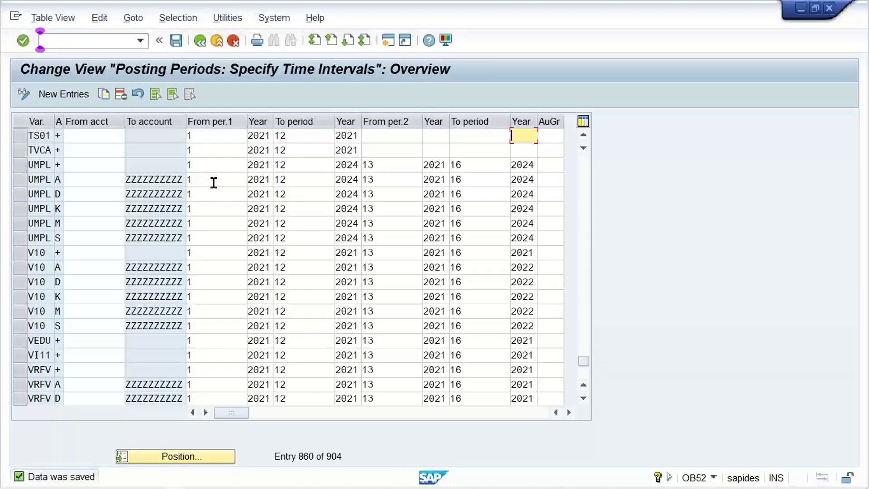
- Open the field status variants overview with transaction /NOBC4
click(57, 38)
text(/N)
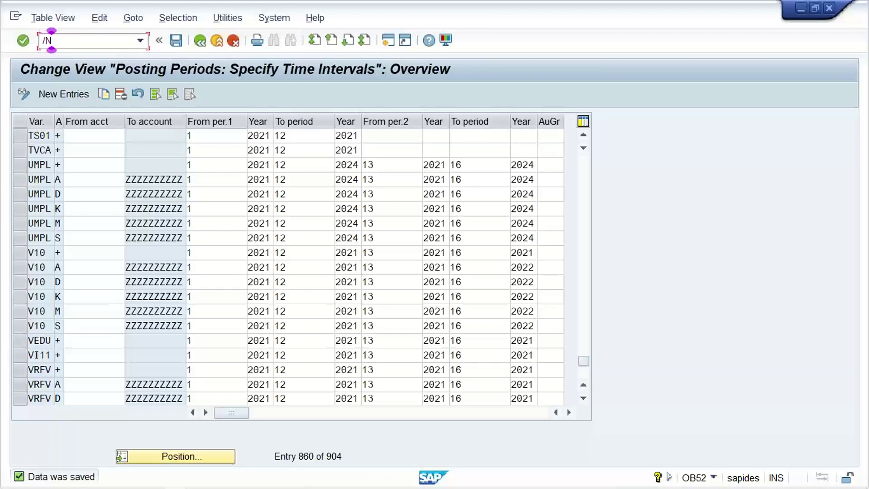
text(OB)
text(52)
key(Return)
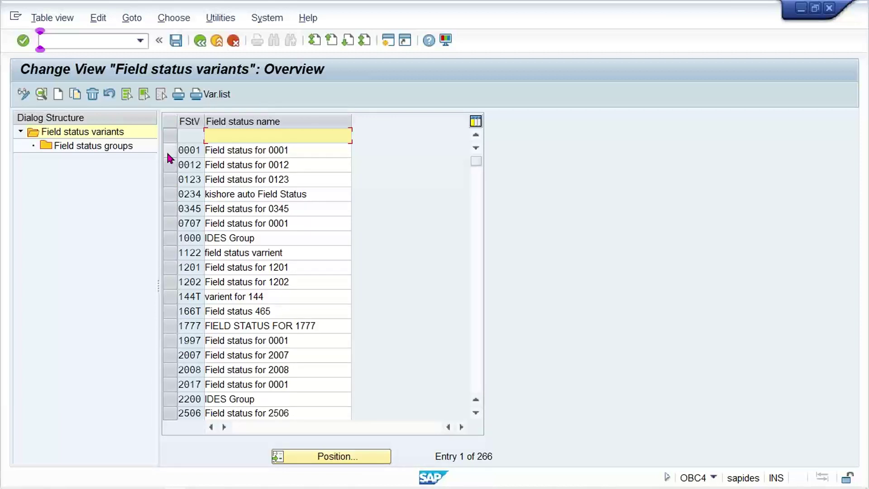
- Open the assignment of company codes to field status variants with transaction /NOBC5
click(92, 41)
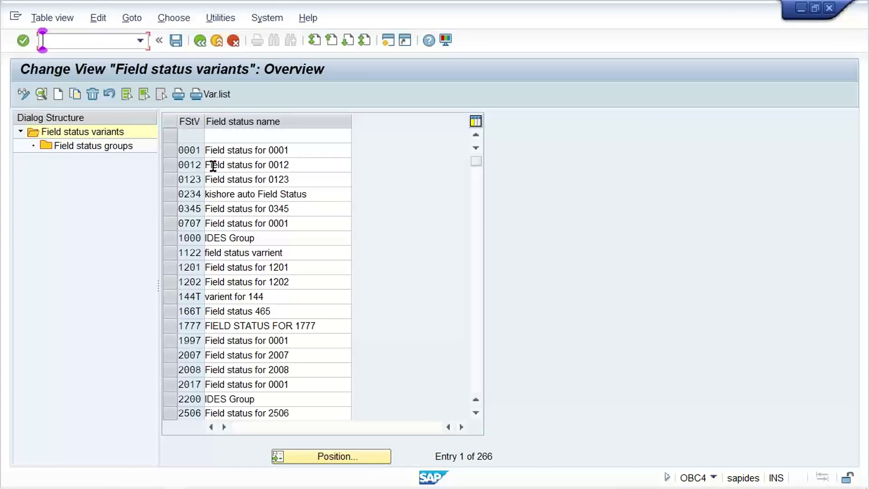
text(/NOB)
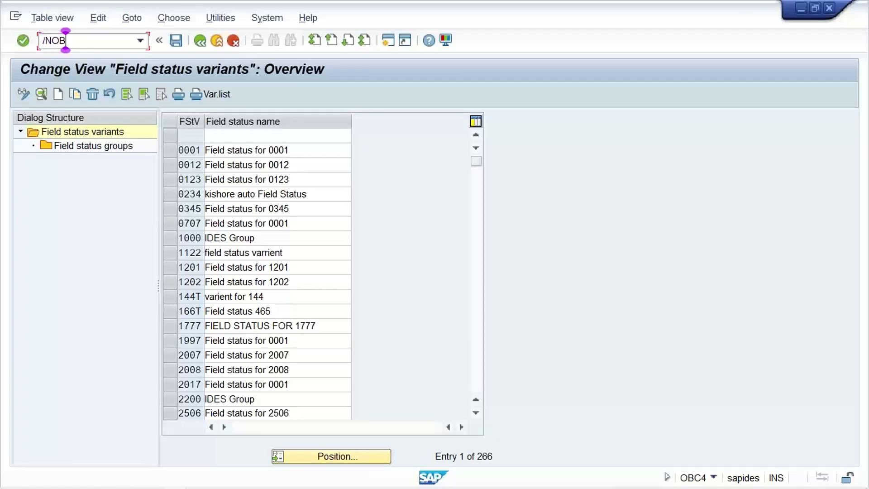
text(C5)
key(Return)
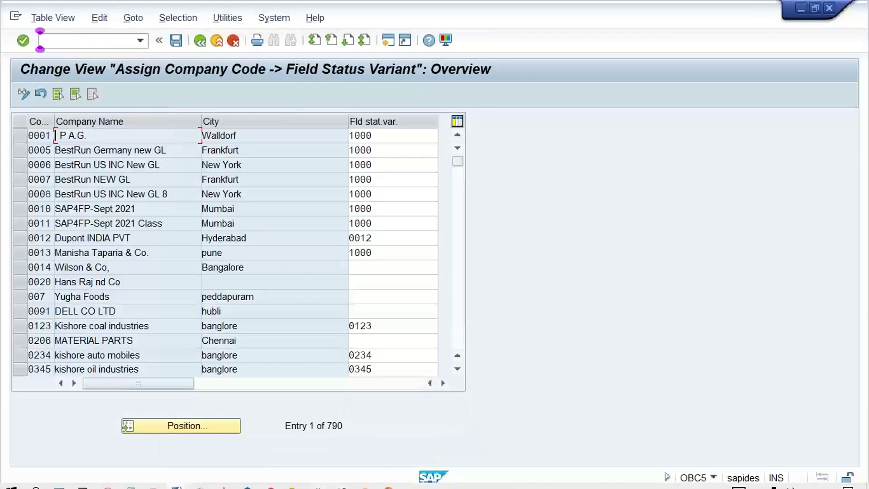
- Locate company code TS01, assign field status variant 0001 to it and save under the TATA STEEL customizing request
click(186, 425)
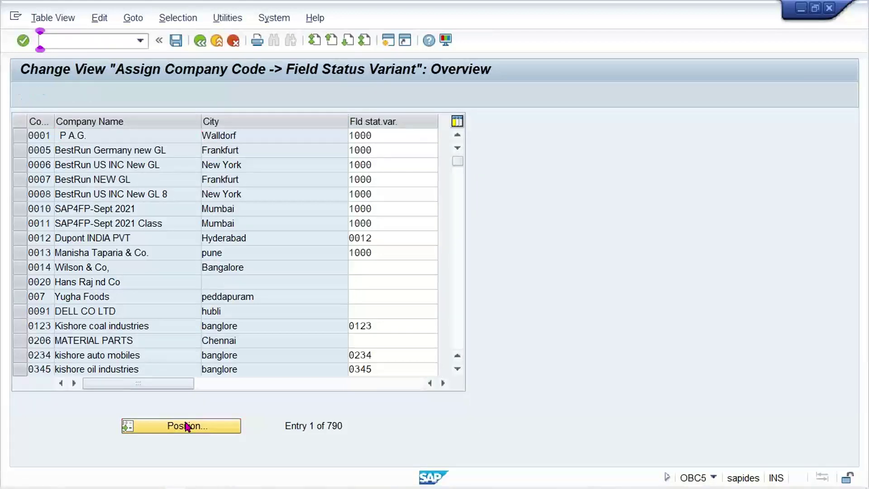
text(TM)
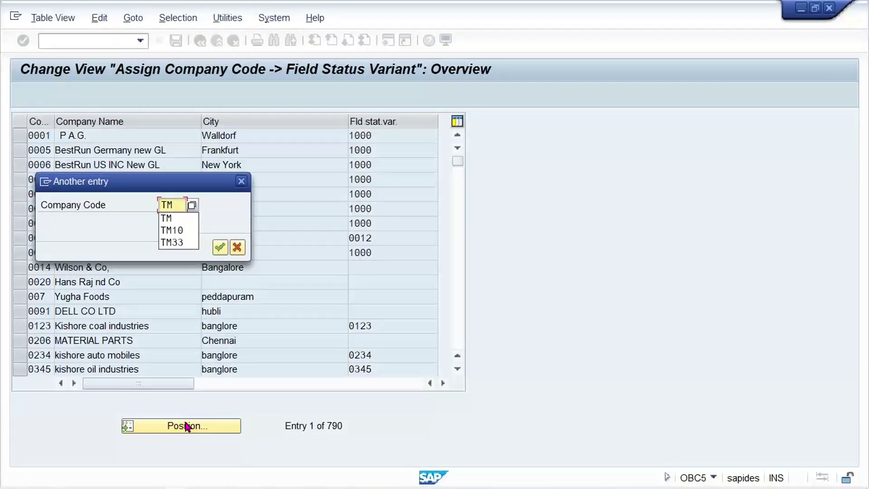
key(BackSpace)
text(S01)
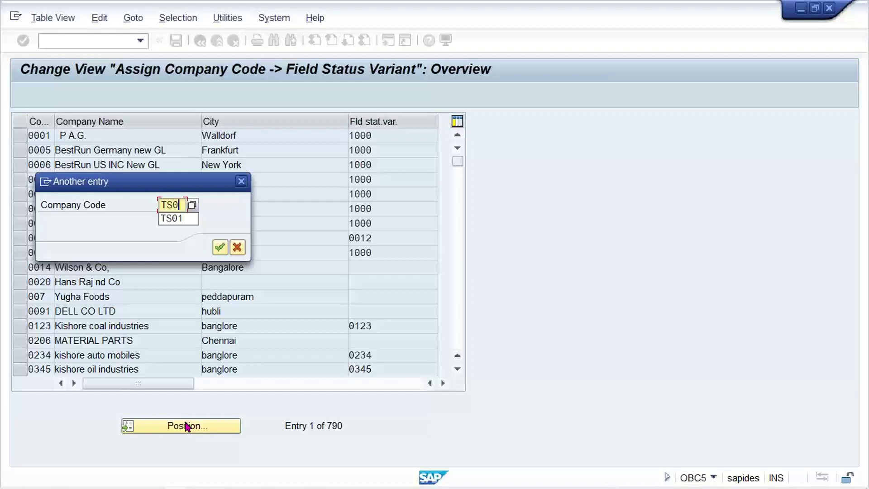
key(Return)
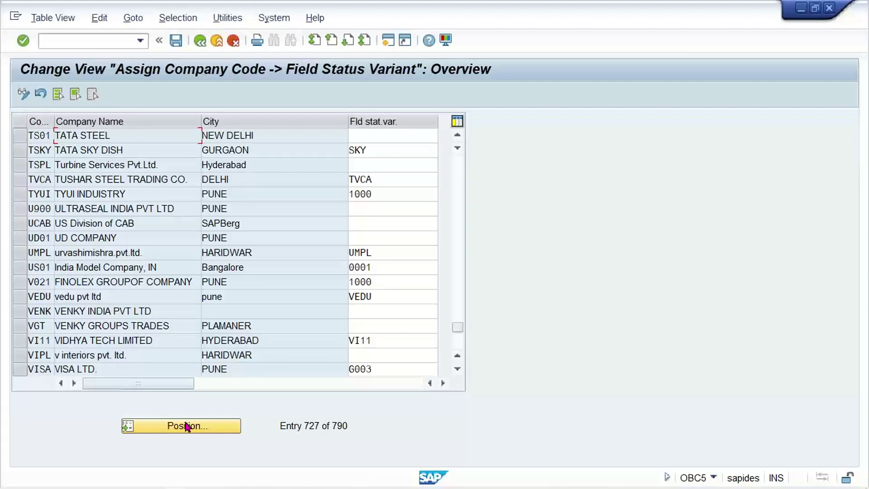
key(Tab)
text(0001)
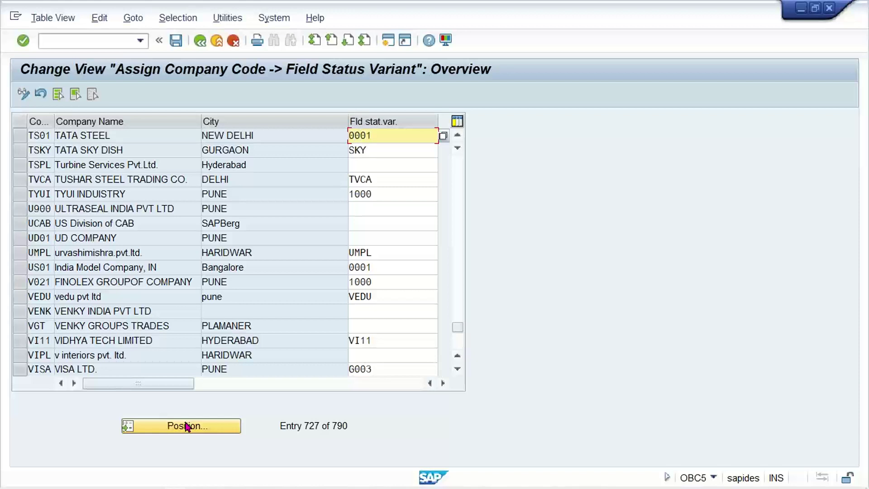
key(ctrl+s)
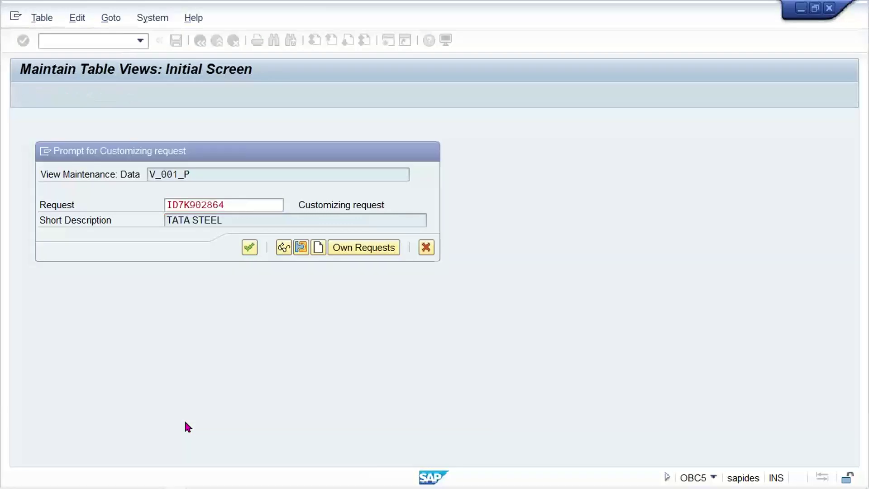
key(Return)
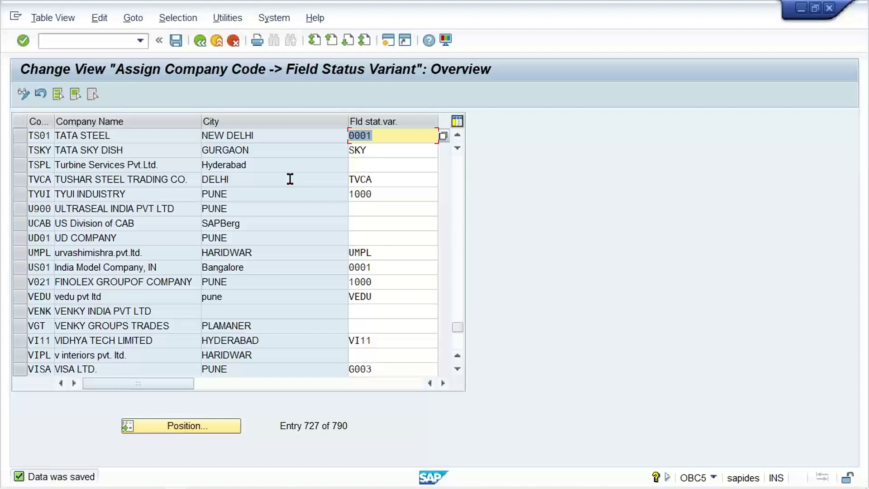
click(393, 138)
- Open accounting document range maintenance with transaction /NFBN1 and start changing the intervals of company code TS01
click(108, 40)
text(/N)
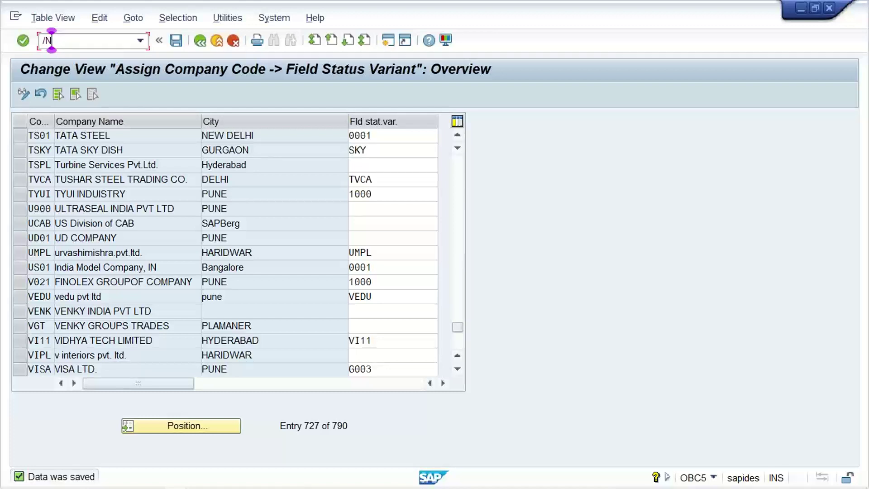
text(FBN1)
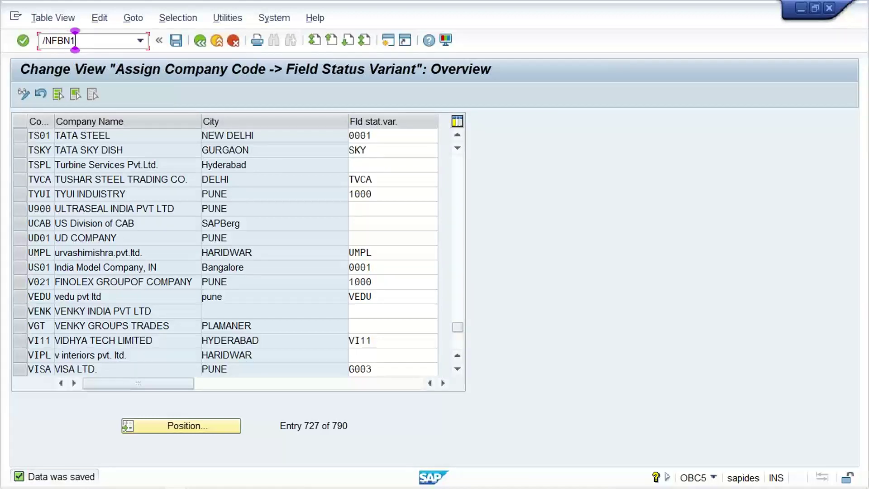
key(Return)
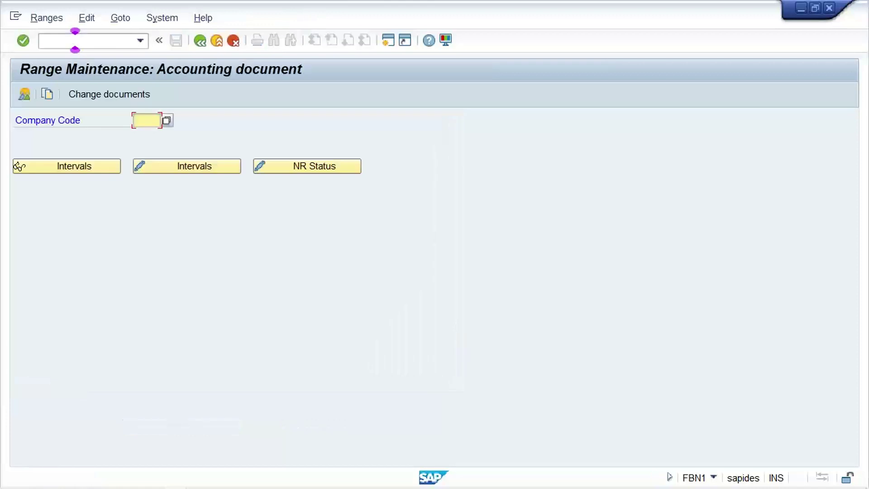
text(TS01)
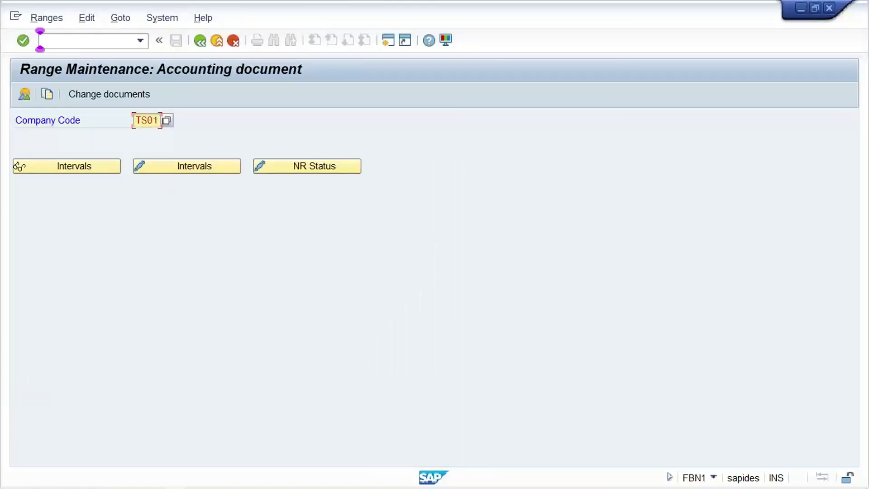
click(193, 168)
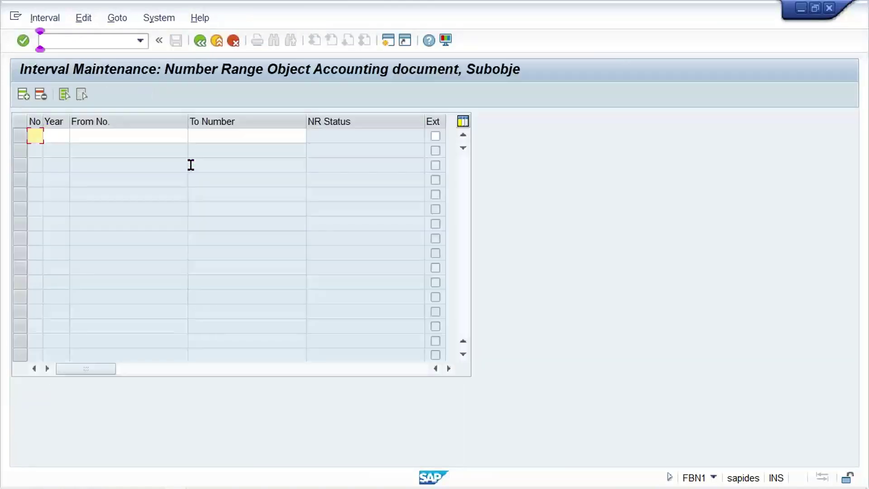
- Create number range 01 for year 2021 running from 1000 to 1999, save it and acknowledge the transport notice
text(01)
key(Tab)
text(2021)
key(Tab)
text(1000)
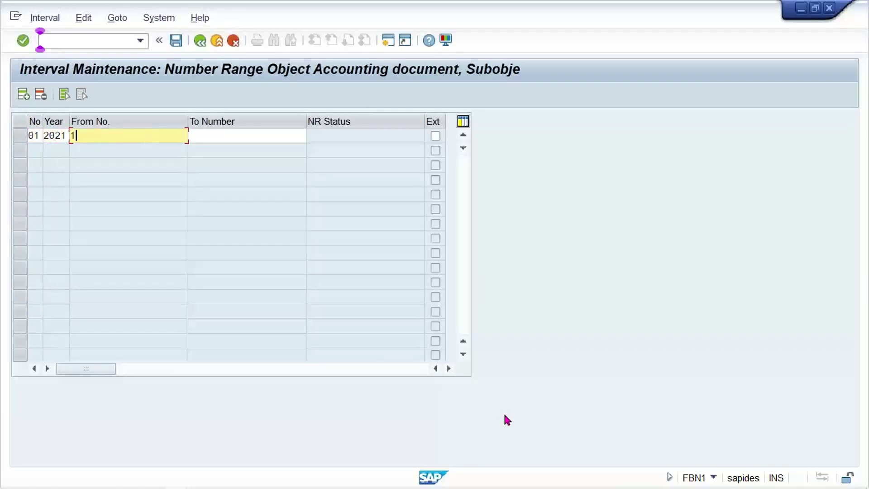
key(Tab)
text(1)
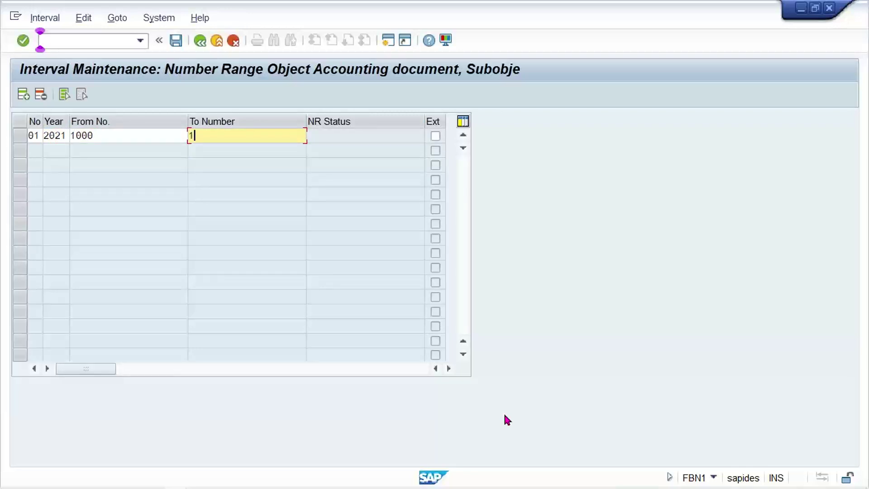
text(999)
key(Return)
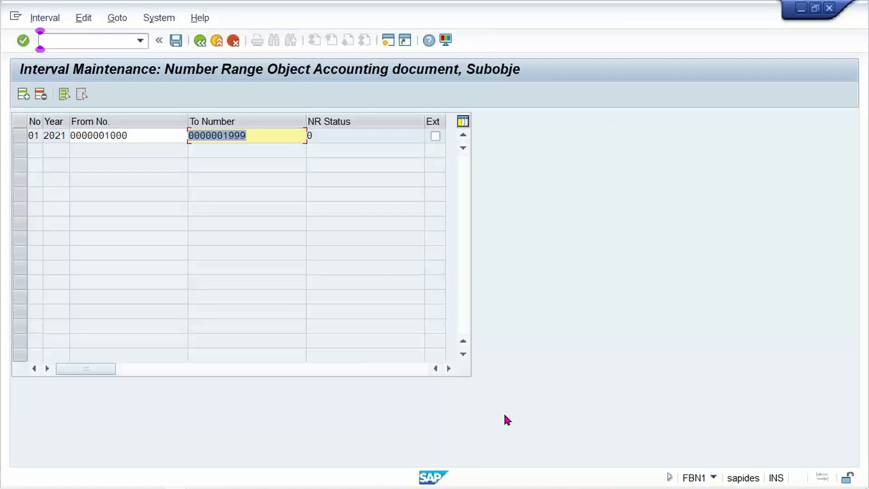
drag(136, 136, 105, 135)
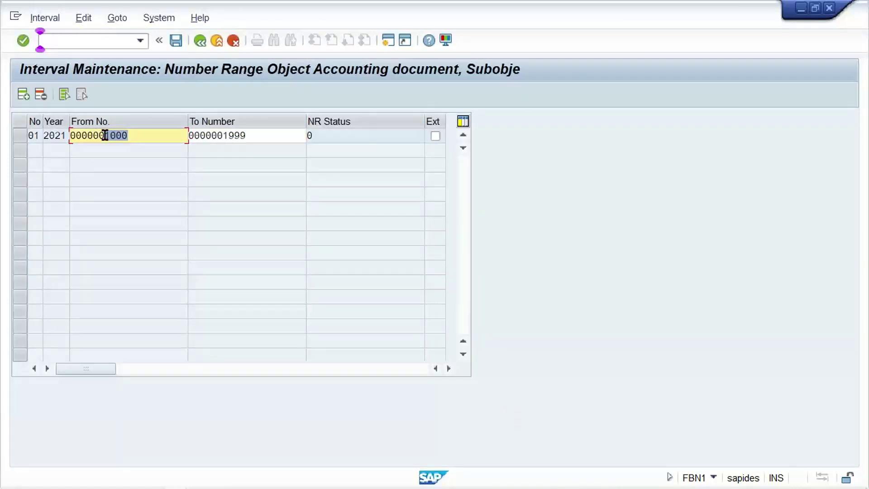
click(129, 135)
key(ctrl+s)
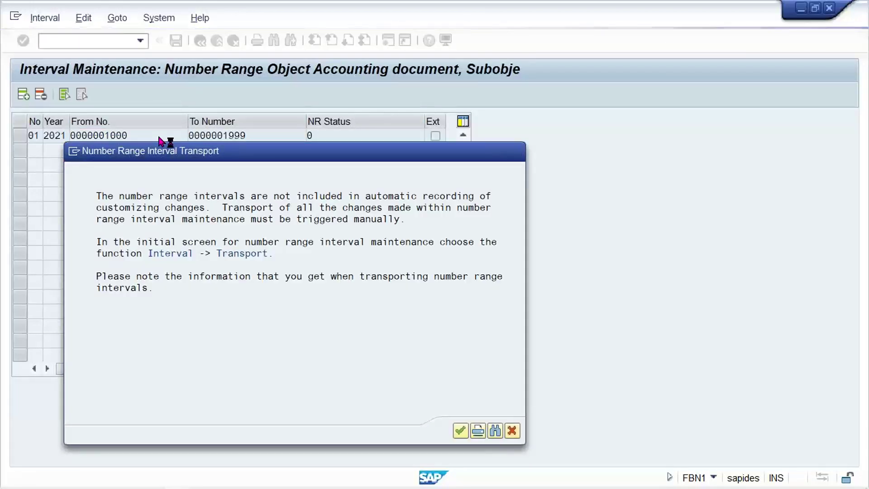
key(Return)
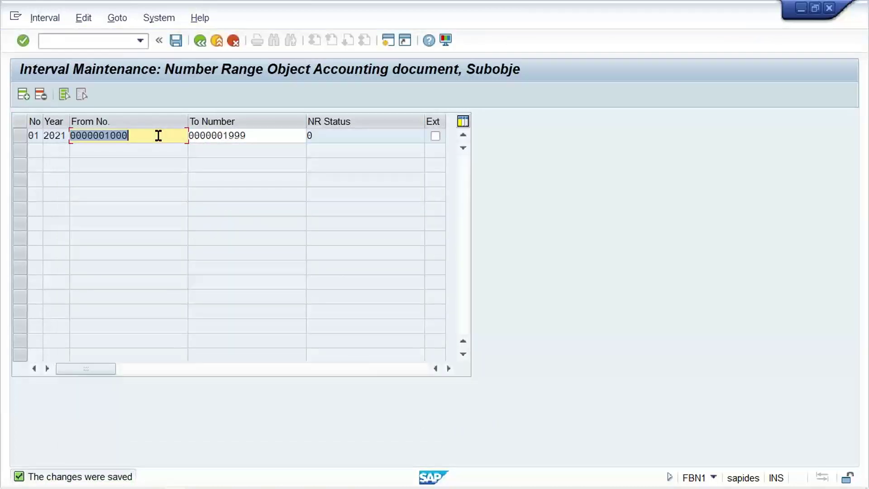
- Open the document types overview with transaction /NOBA7 and locate document type SA
click(74, 43)
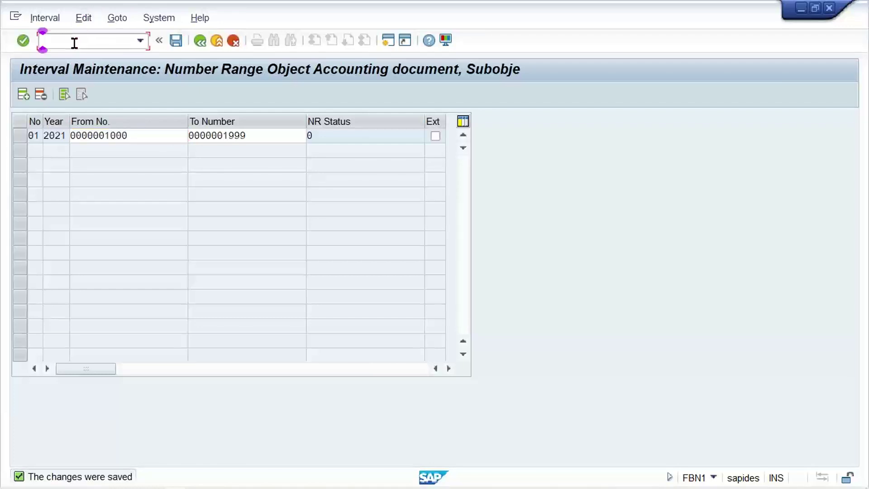
text(/NOBA7)
key(Return)
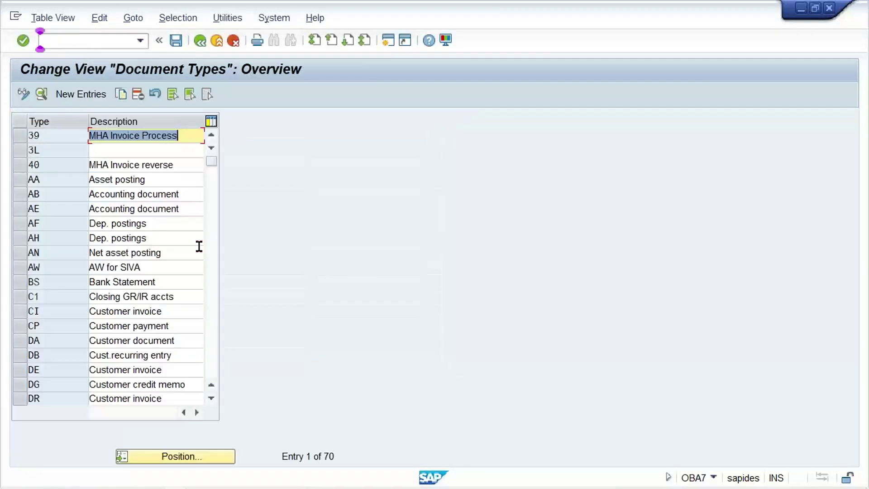
click(191, 461)
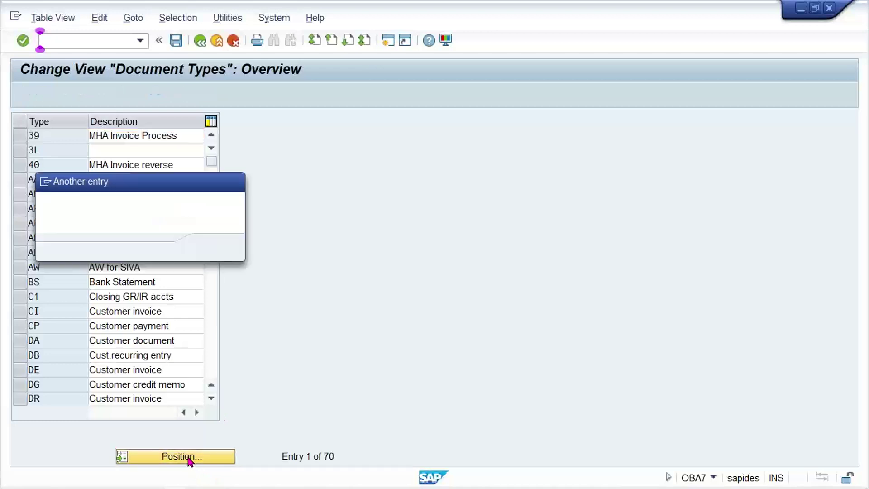
text(SA)
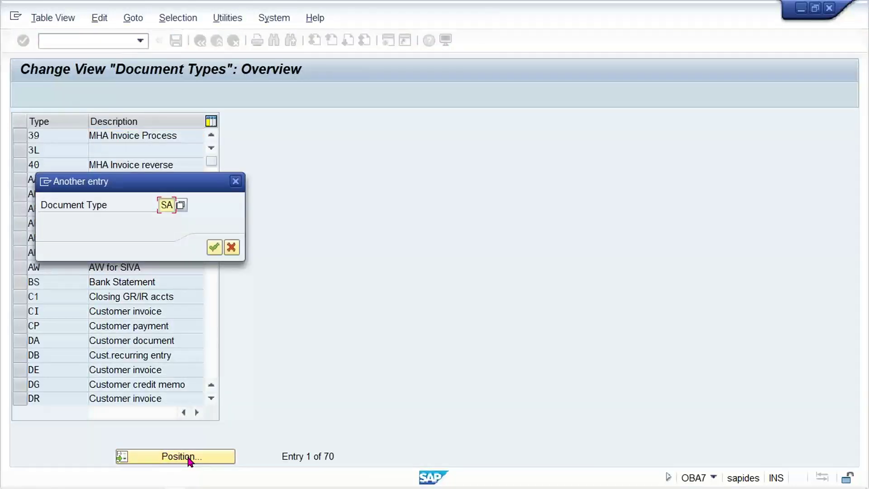
key(Return)
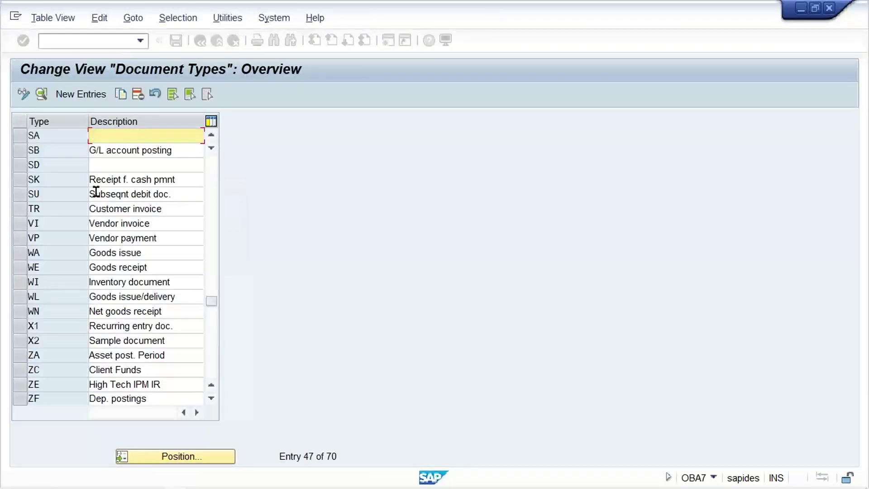
- Check the number range settings of document types SA and KR in their details
double_click(55, 135)
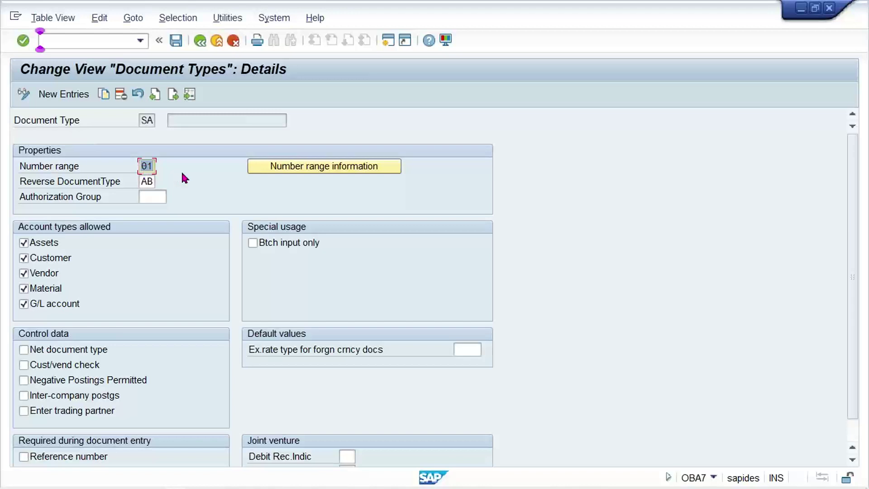
click(200, 40)
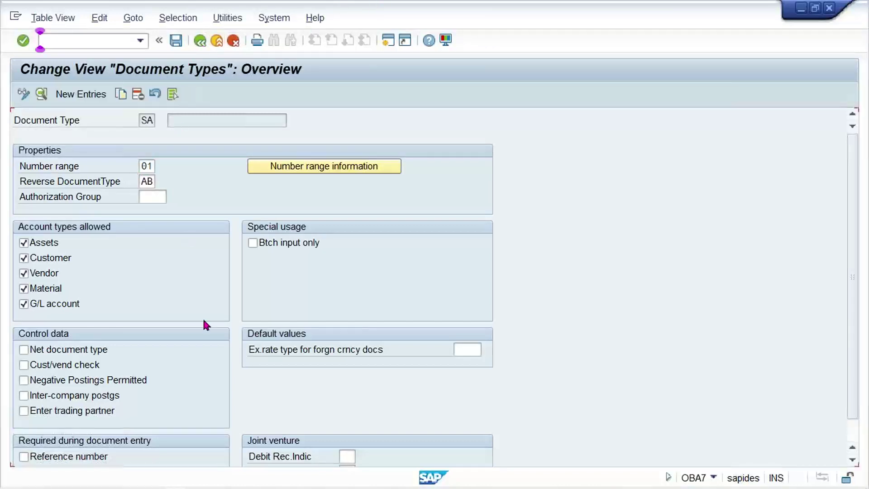
click(190, 455)
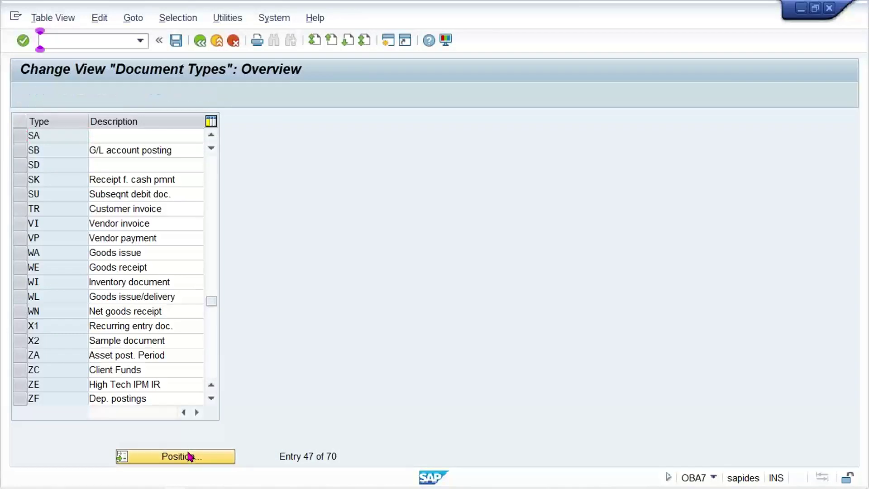
text(KR)
key(Return)
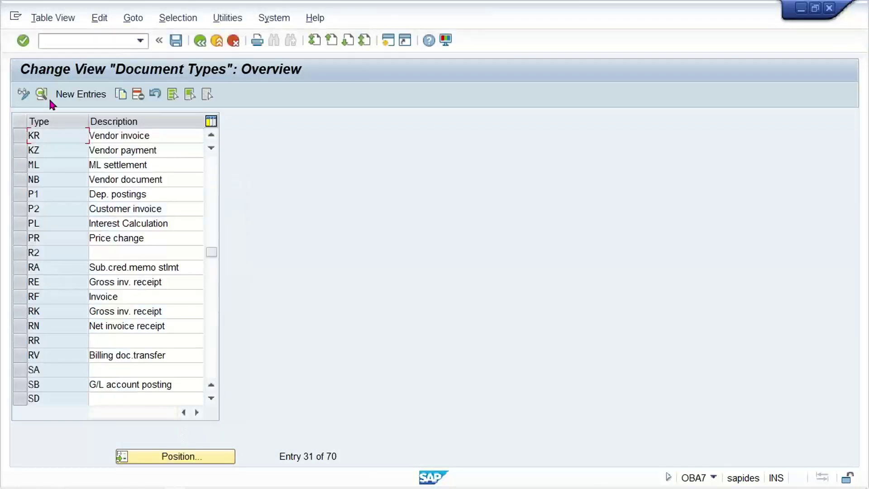
double_click(51, 137)
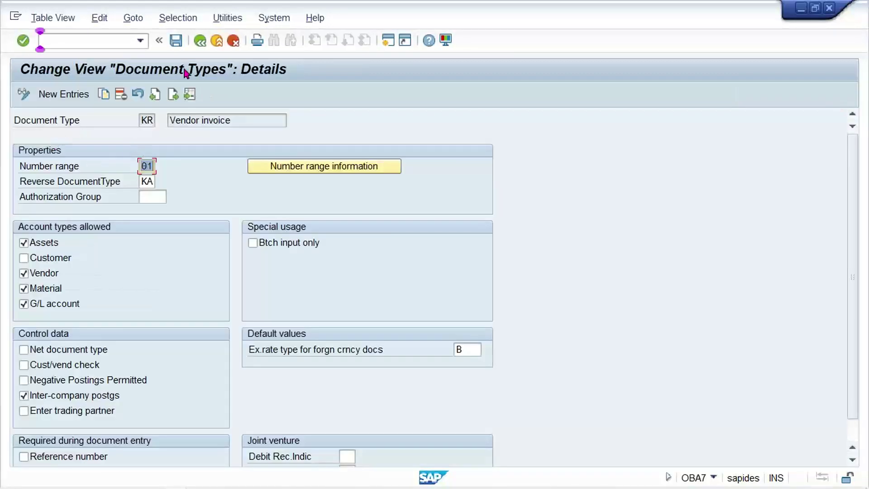
click(199, 42)
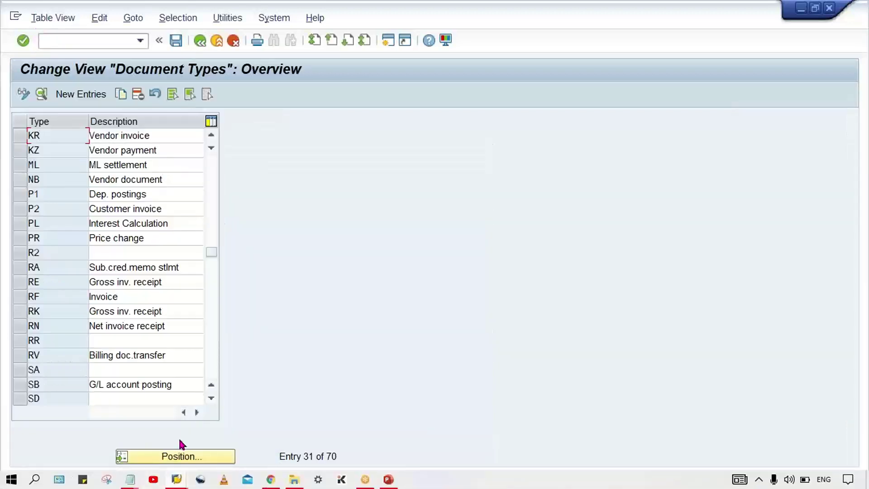
- Locate customer invoice document type DR, assign number range 01 to it, save and return to the overview
click(179, 457)
text(DR)
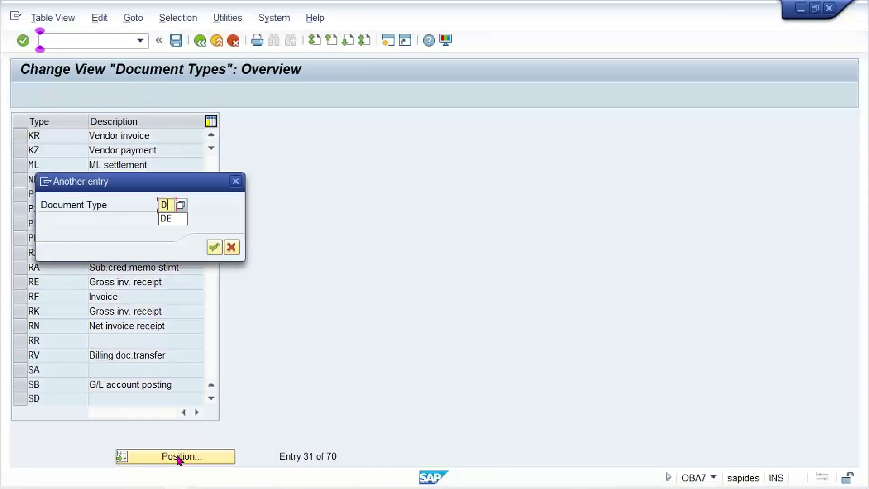
key(Return)
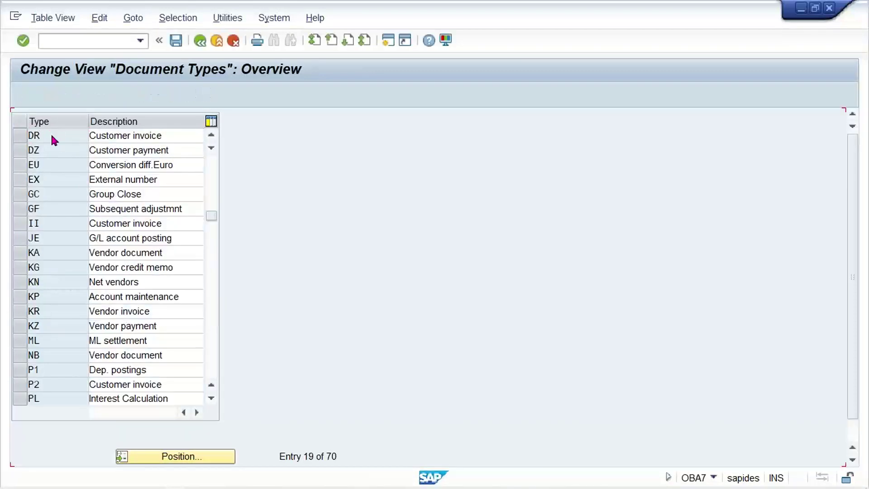
double_click(51, 135)
text(01)
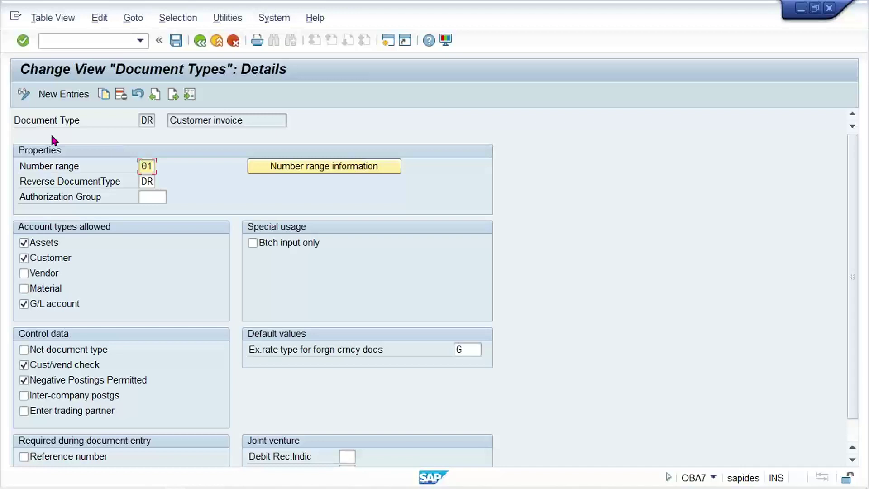
key(Return)
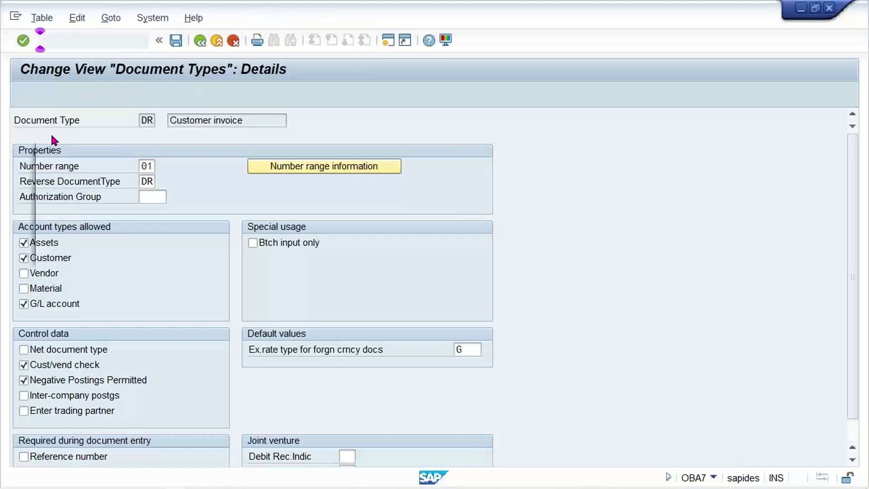
key(Return)
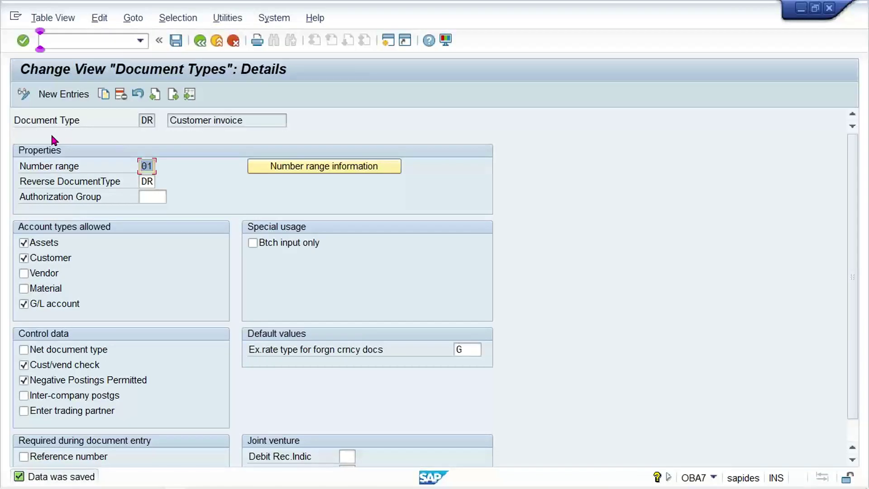
click(202, 41)
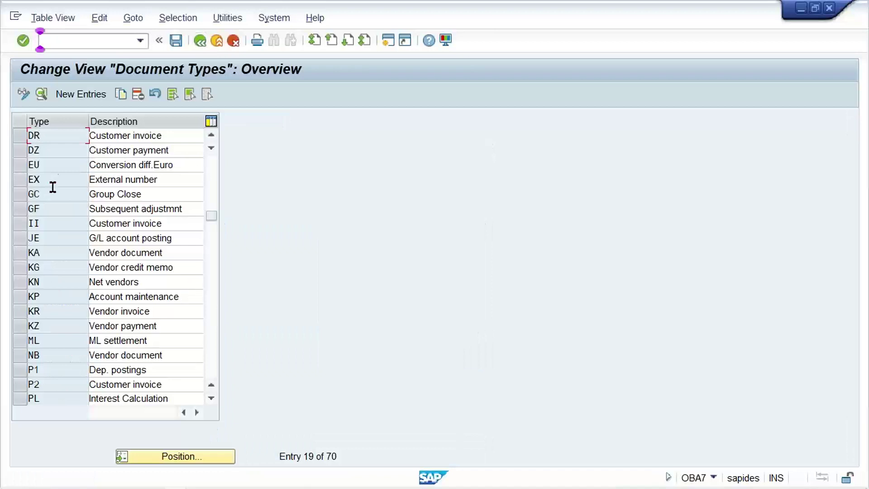
- Check the number range of document type DZ, and assign number range 01 to customer credit memo type DG and save it
double_click(54, 151)
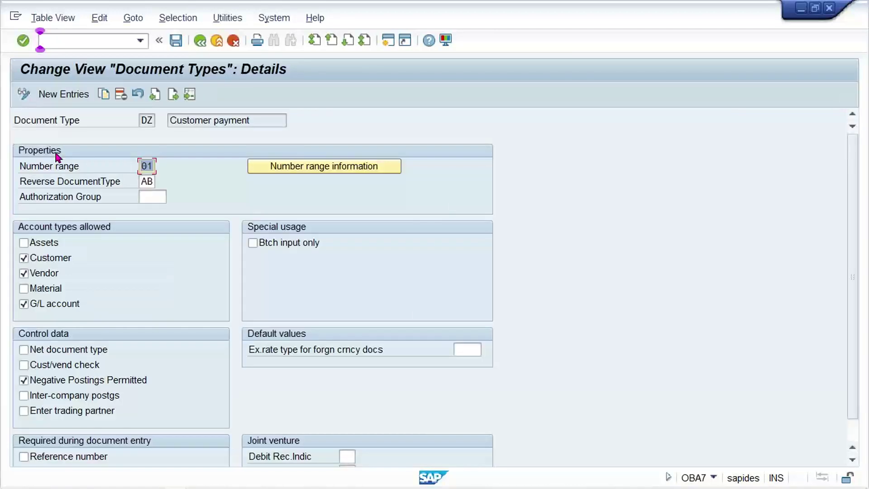
click(200, 41)
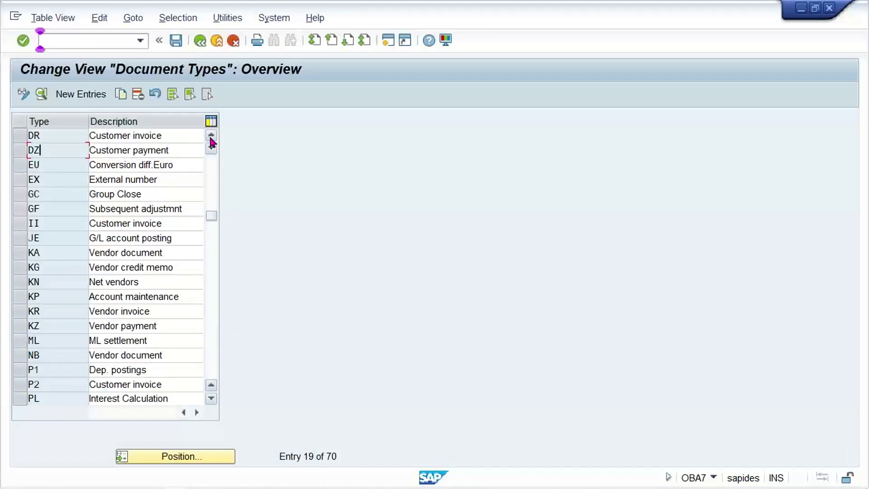
click(211, 135)
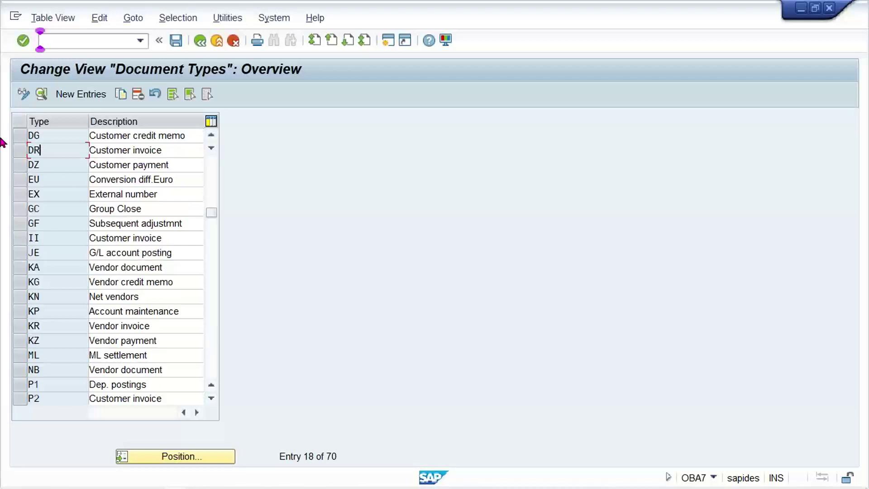
double_click(70, 134)
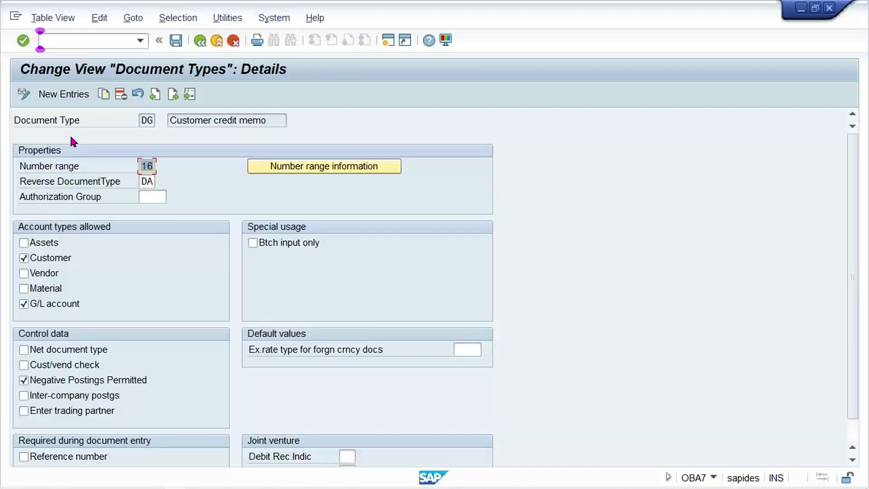
text(01)
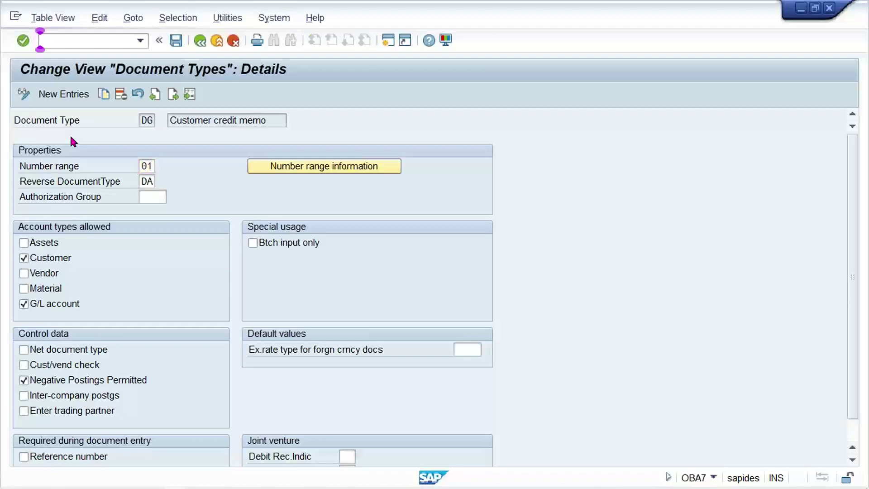
key(ctrl+s)
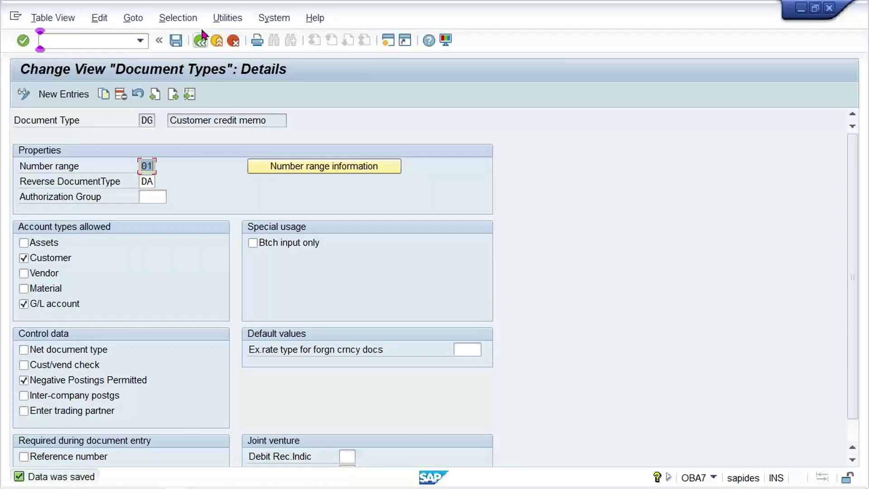
click(198, 41)
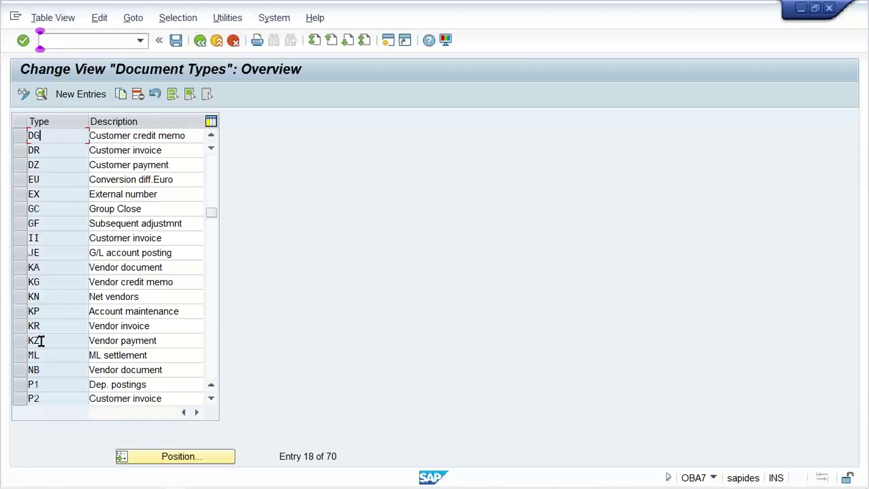
- Assign number range 01 to vendor credit memo type KG and save it, and check and save vendor payment type KZ
double_click(57, 283)
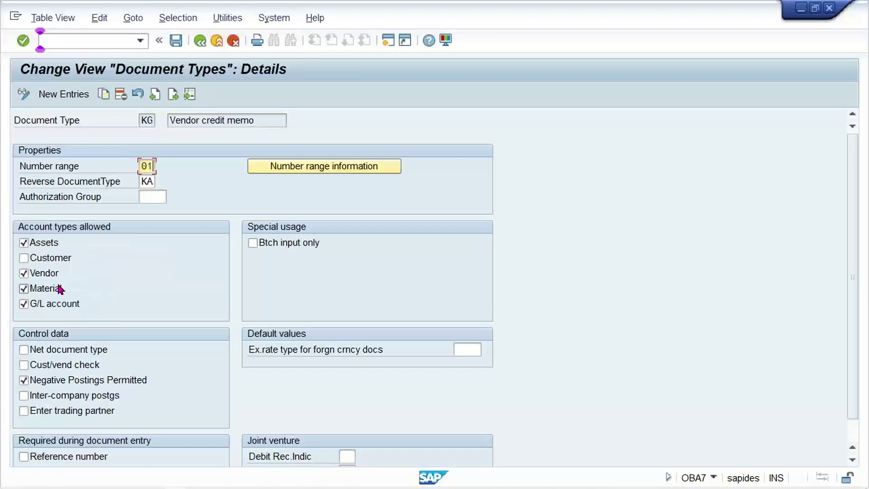
key(ctrl+s)
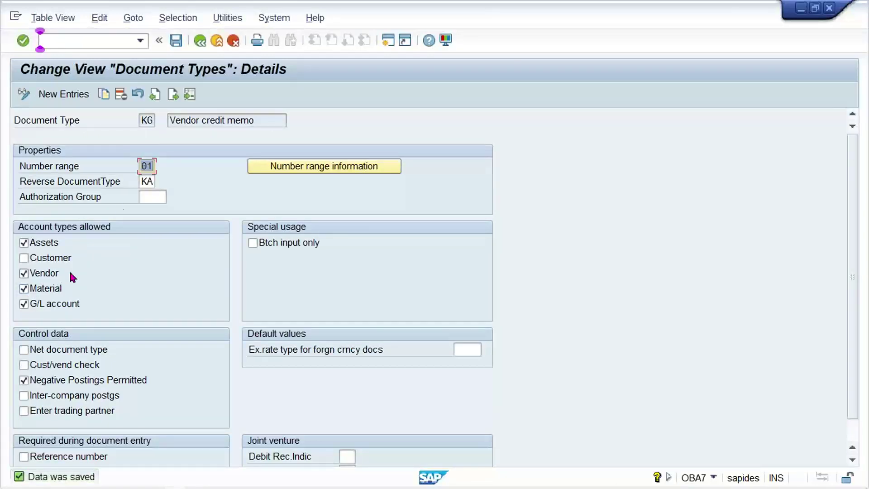
click(199, 41)
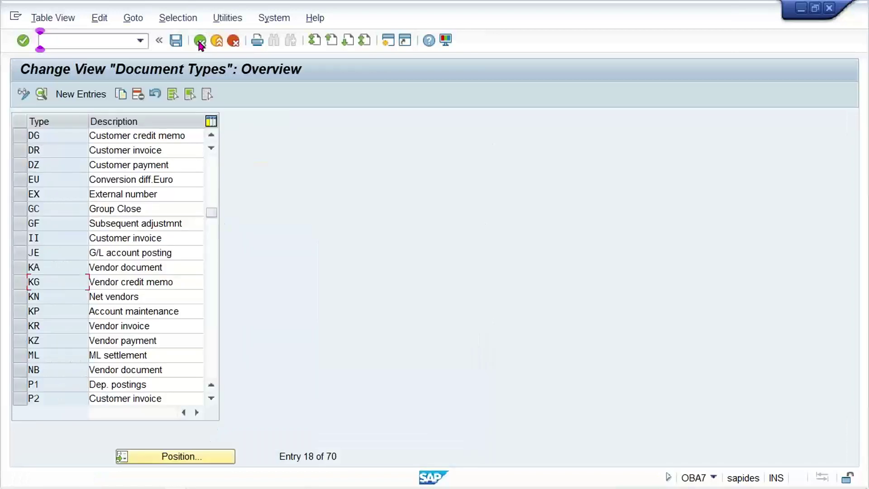
double_click(58, 339)
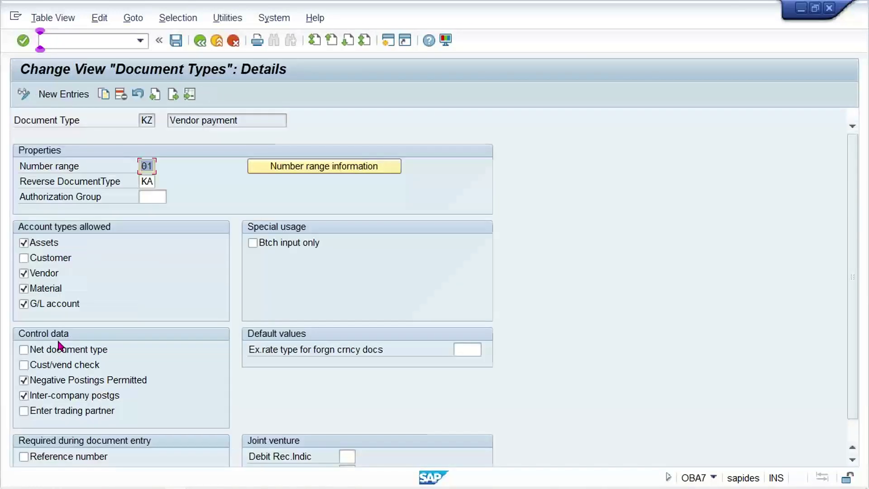
key(ctrl+s)
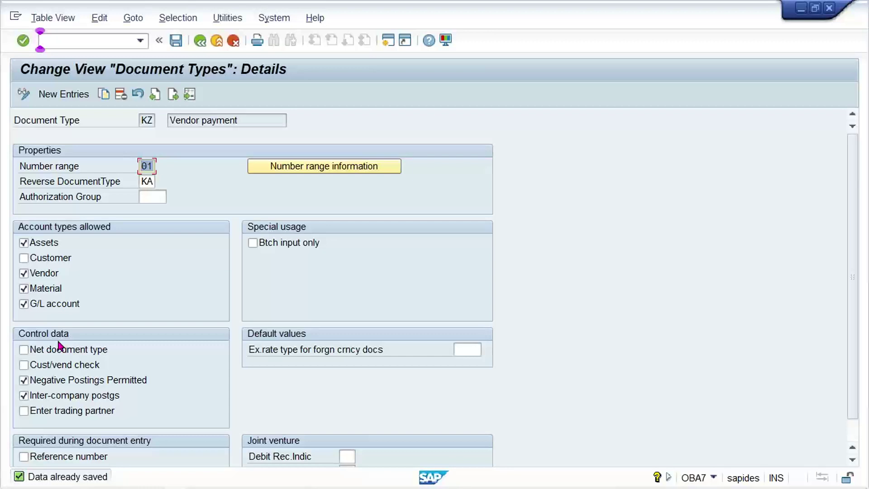
- Open FI tolerance groups for users with transaction /NOBA4 and start a new entry for company code TS01 with a blank group
click(99, 41)
text(/NOB)
text(A7)
key(Return)
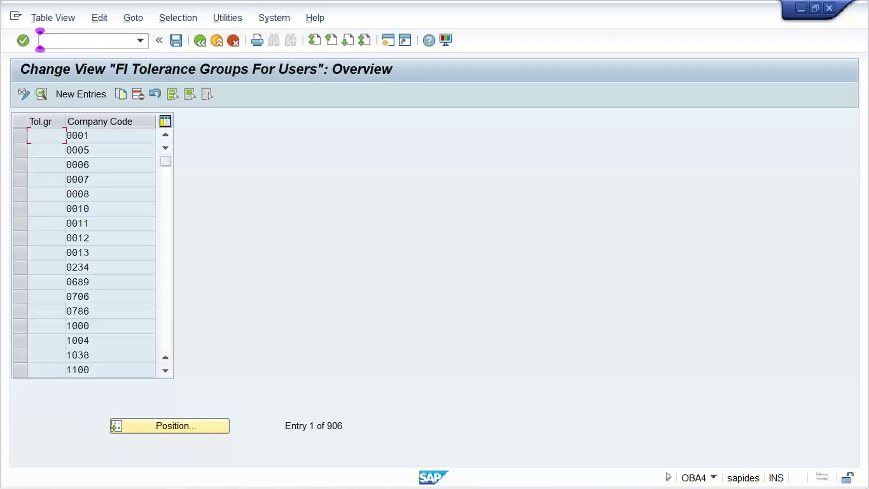
click(81, 94)
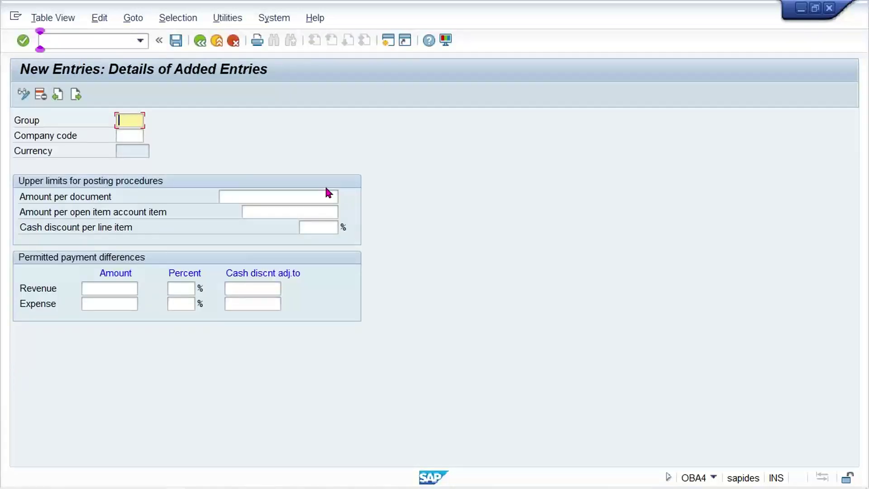
key(Tab)
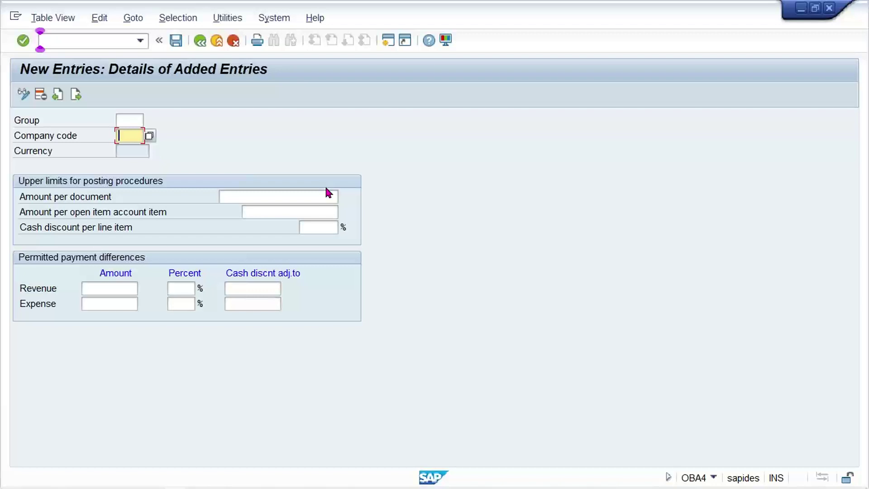
text(T)
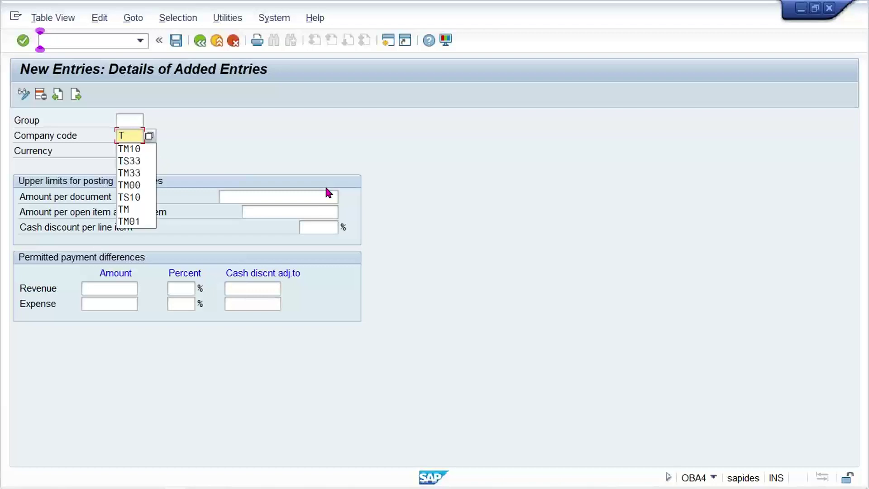
text(S01)
key(Tab)
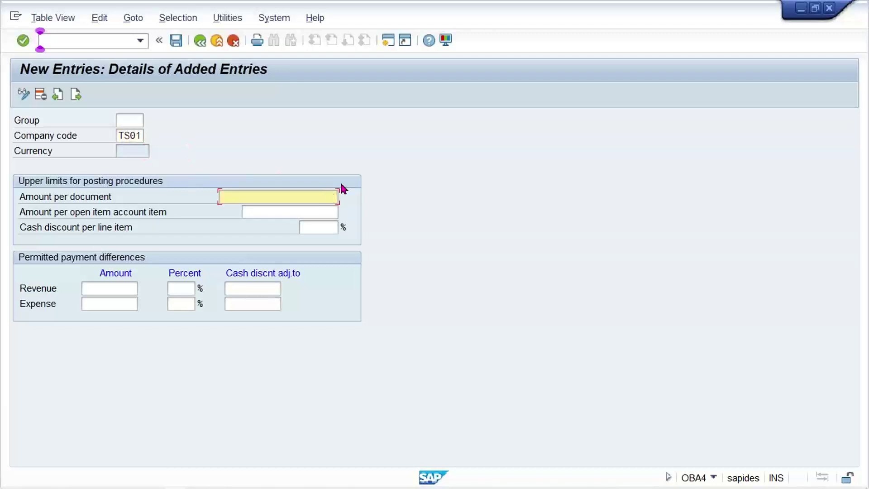
key(BackSpace)
key(Down)
key(Return)
key(Tab)
key(Down)
key(Return)
key(Tab)
key(Down)
key(Return)
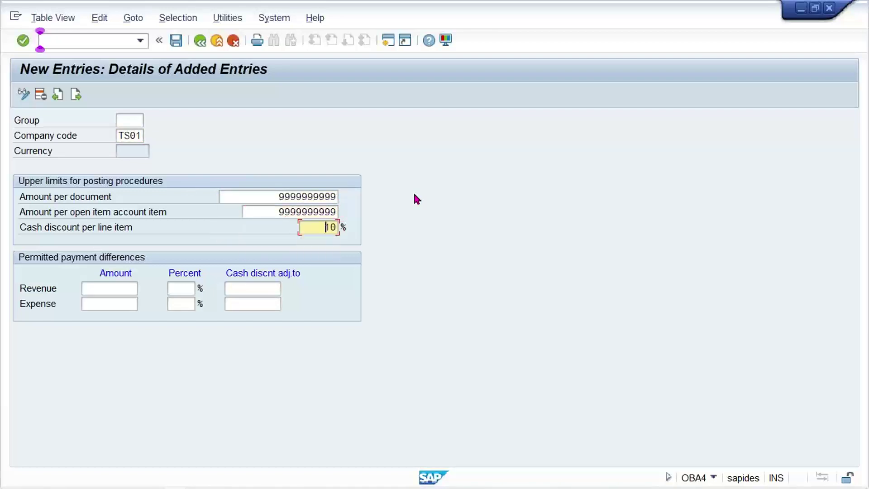
- Set the permitted payment difference amounts to 5 for revenue and 5 for expense
key(Tab)
key(Down)
key(Return)
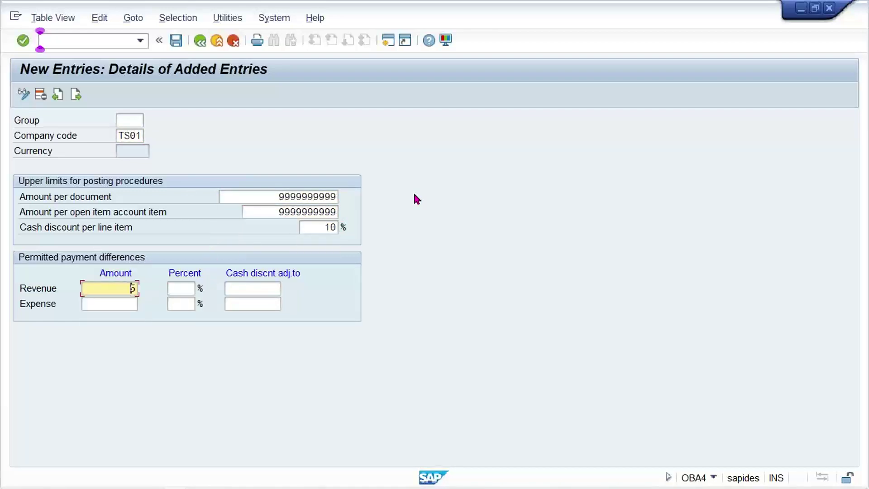
key(Tab)
key(Down)
key(Return)
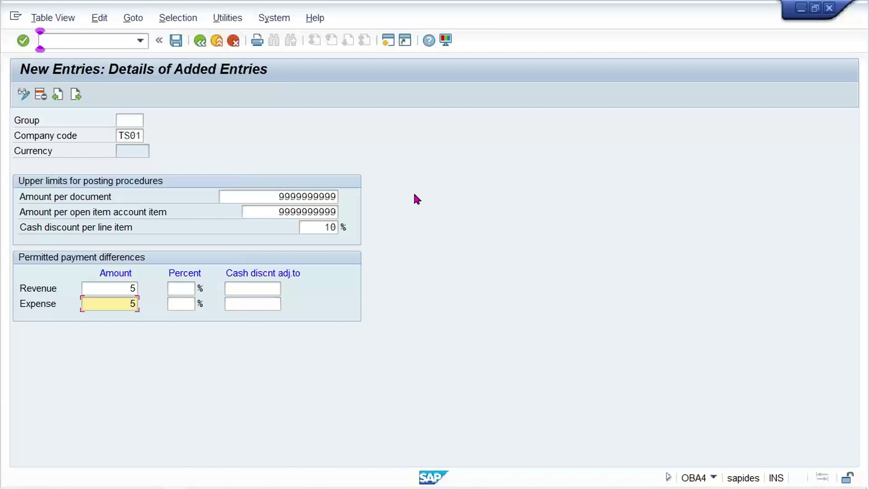
- Validate the tolerance group entry for TS01 and save it under the TATA STEEL customizing request
key(Return)
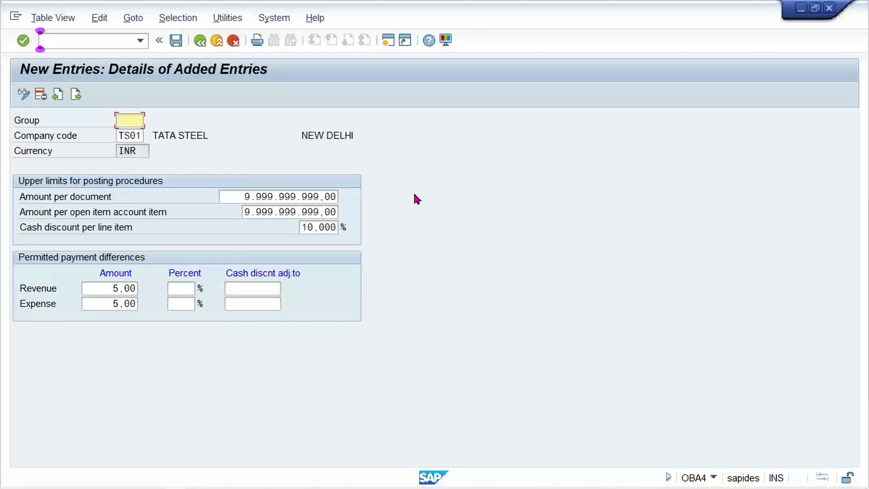
key(ctrl+s)
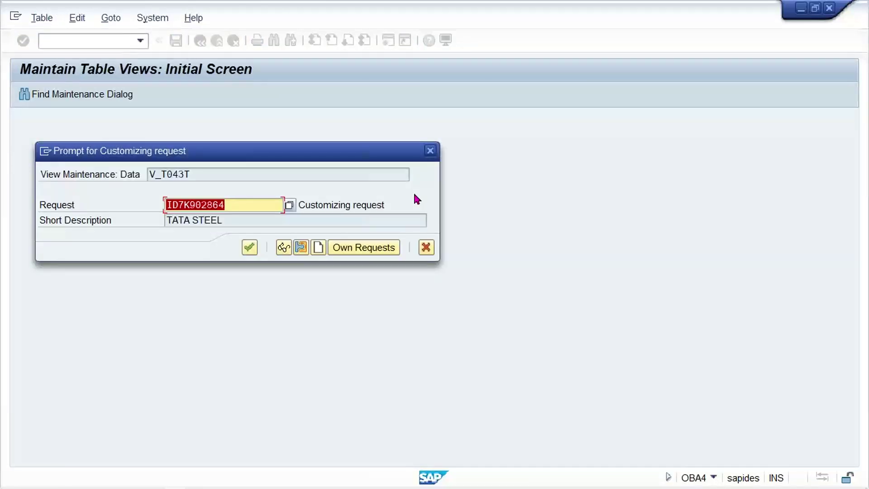
key(Return)
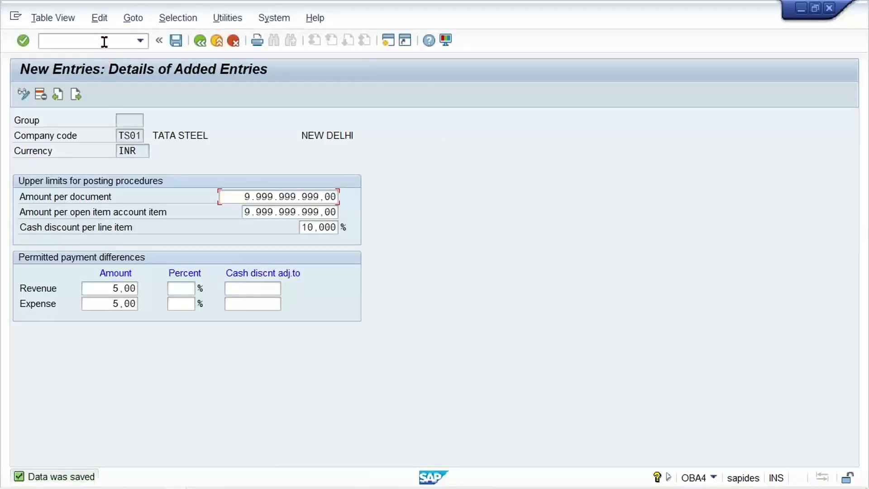
- Open tolerances for groups of G/L accounts with transaction /NOBA0 and start a new entry for company code TS01 with a blank tolerance group
text(/NOBA0)
key(Return)
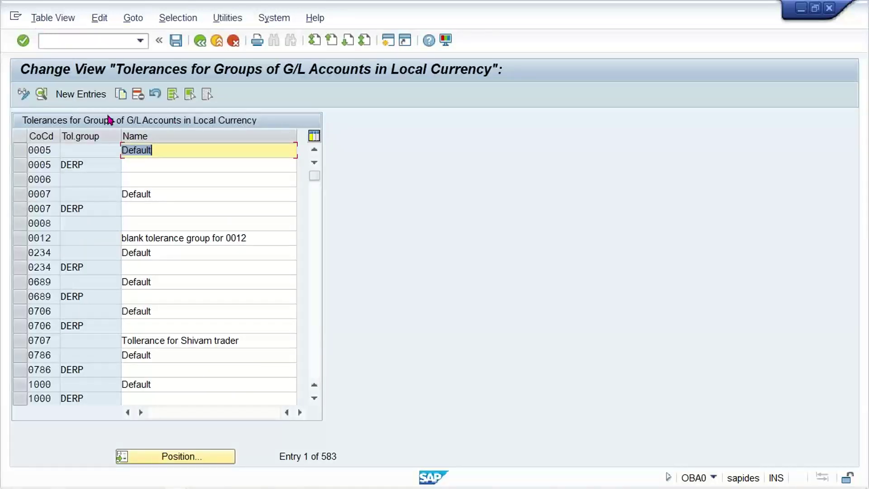
click(73, 97)
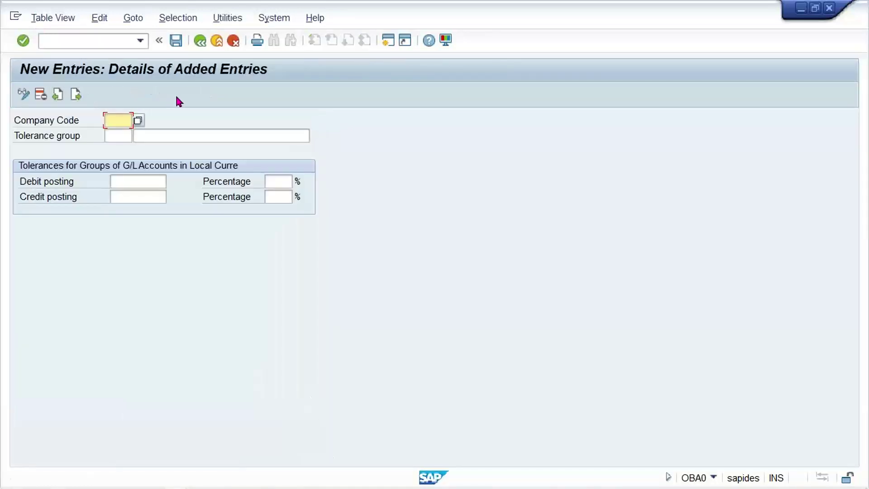
text(TS01)
key(Tab)
key(Tab)
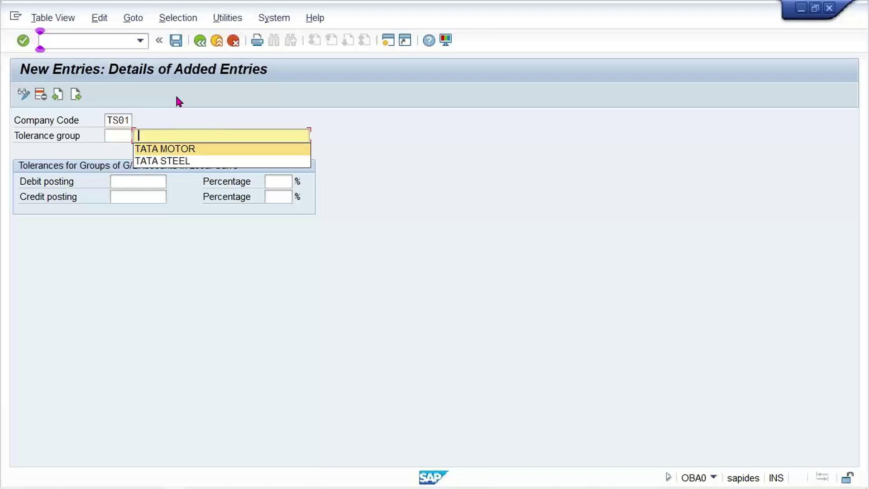
- Name the tolerance group TATA STEEL, set the debit and credit posting tolerances to 10 each, and save the entry
key(Down)
key(Tab)
key(Down)
key(Return)
key(Tab)
key(Down)
key(Return)
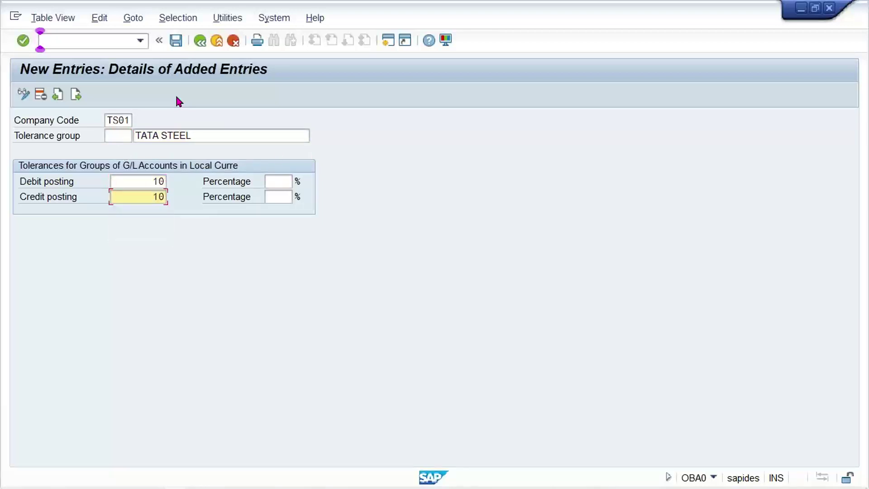
key(ctrl+s)
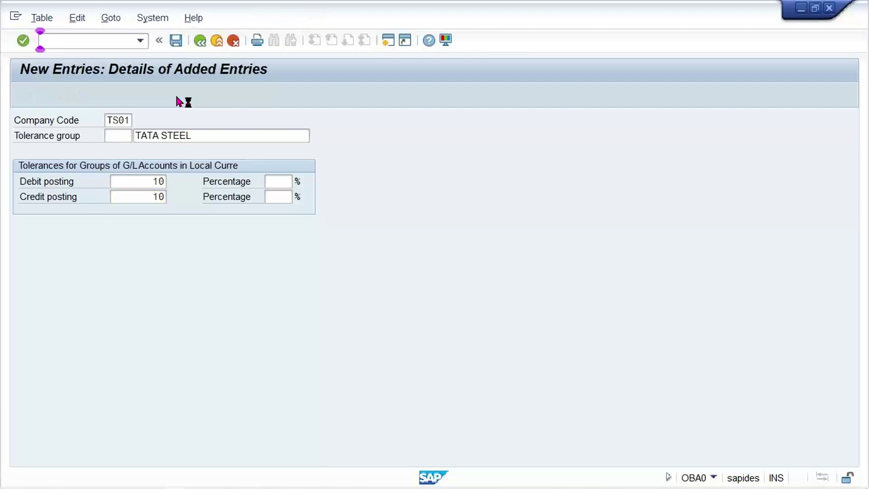
key(Return)
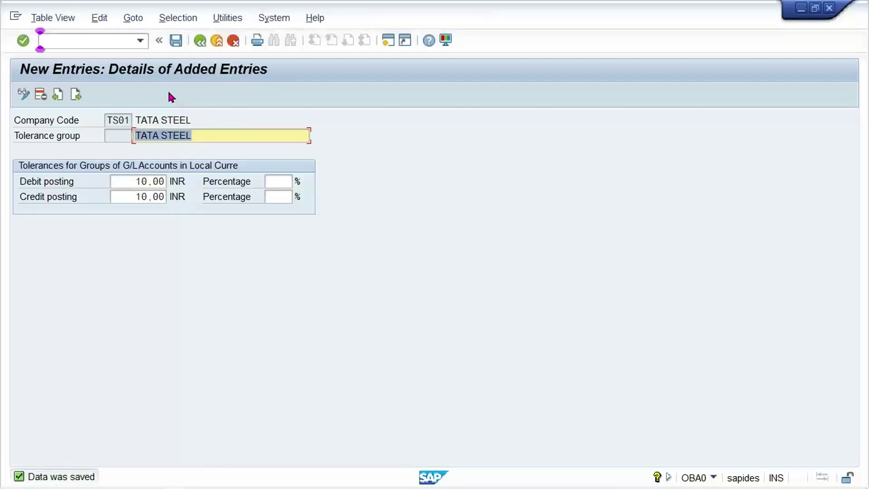
- Open the list of all charts of accounts with transaction /NOB13 and start a new entry
click(90, 41)
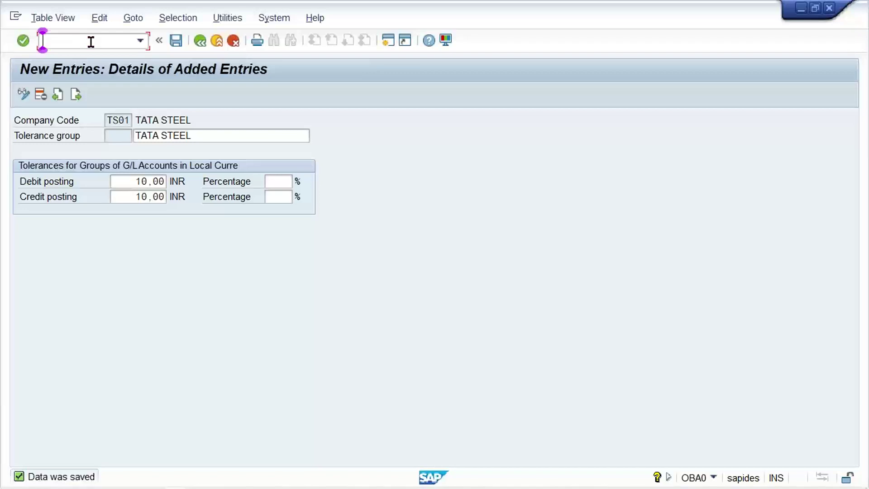
text(/NOB13)
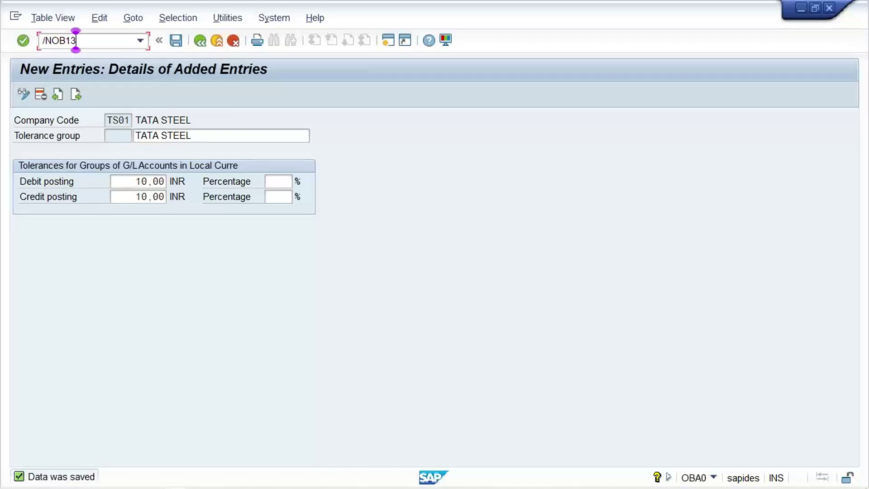
key(Return)
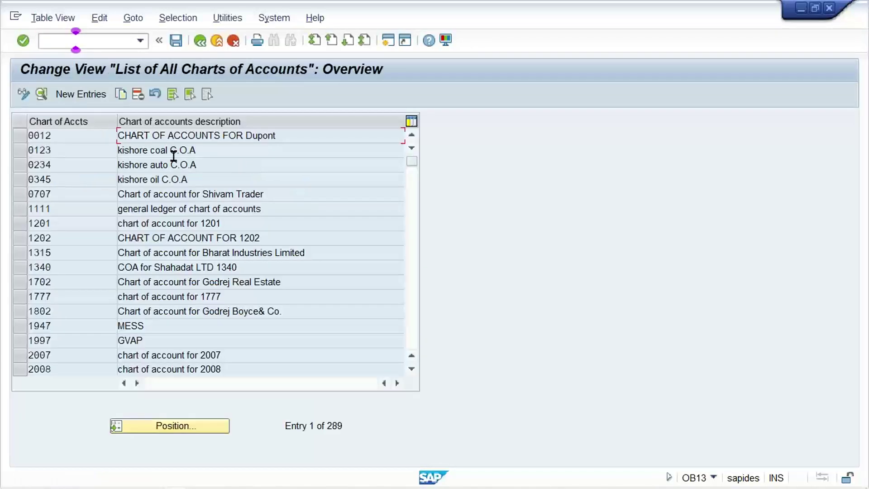
click(80, 94)
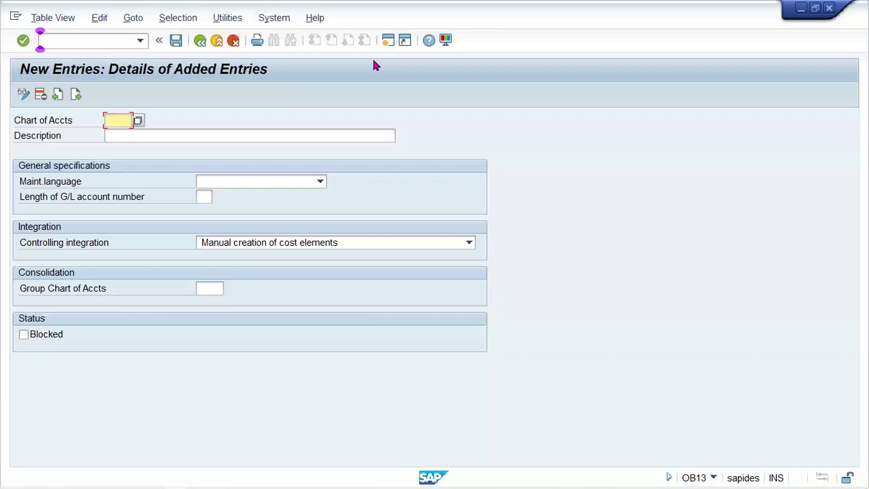
- Enter chart of accounts TS01 with the description TATA STEEL COA
text(TS01)
key(Tab)
text(TST)
key(BackSpace)
key(BackSpace)
text(ATA ST)
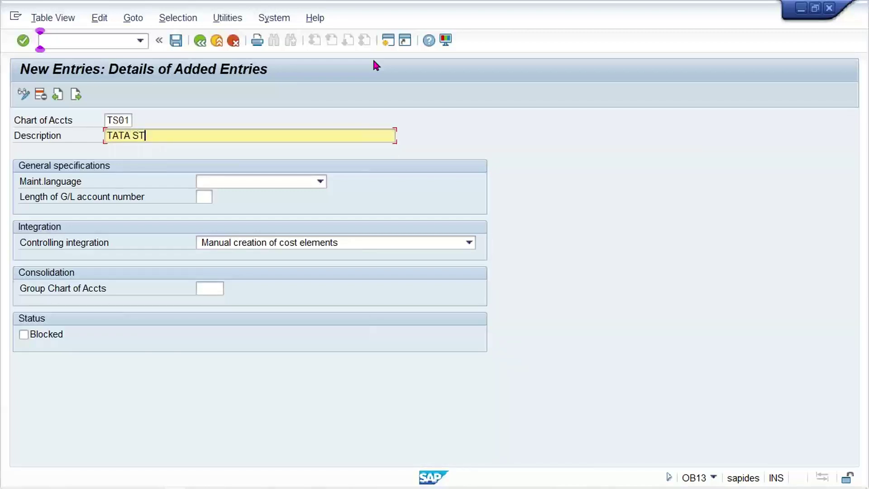
text(EEL COA)
- Set the maintenance language to English and the G/L account number length to 04, and save under the TATA STEEL customizing request
key(Tab)
text(EN)
key(Tab)
text(04)
key(Tab)
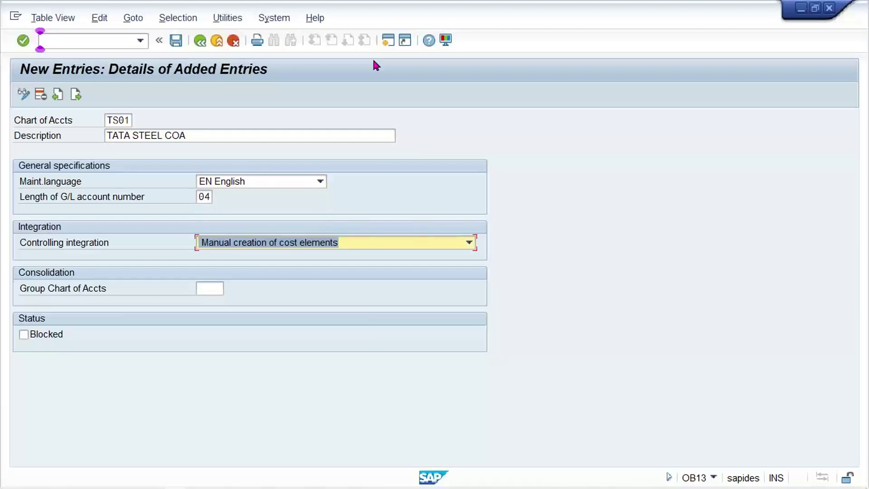
key(ctrl+s)
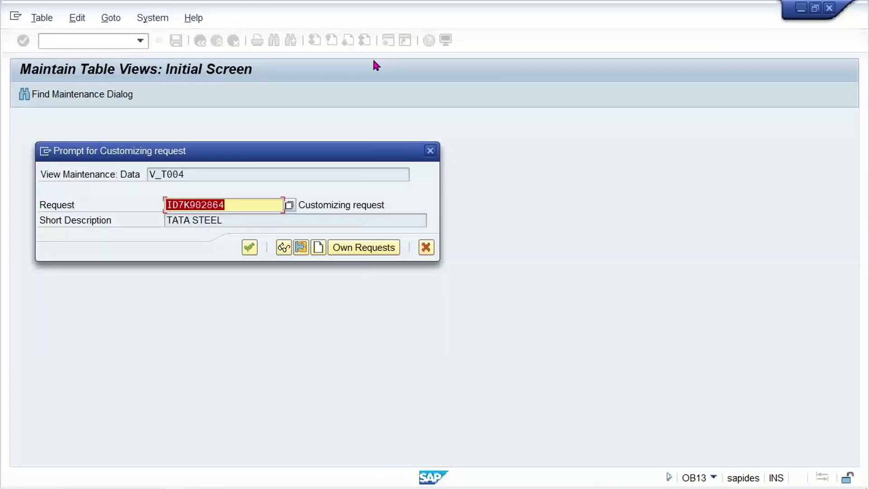
click(249, 248)
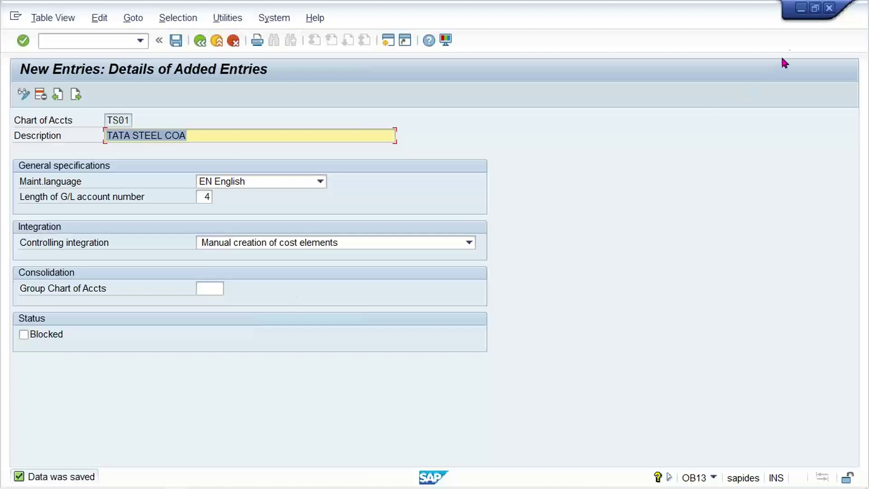
- Switch to the SAP Easy Access session and open the company code to chart of accounts assignment with transaction /NOB62
click(801, 11)
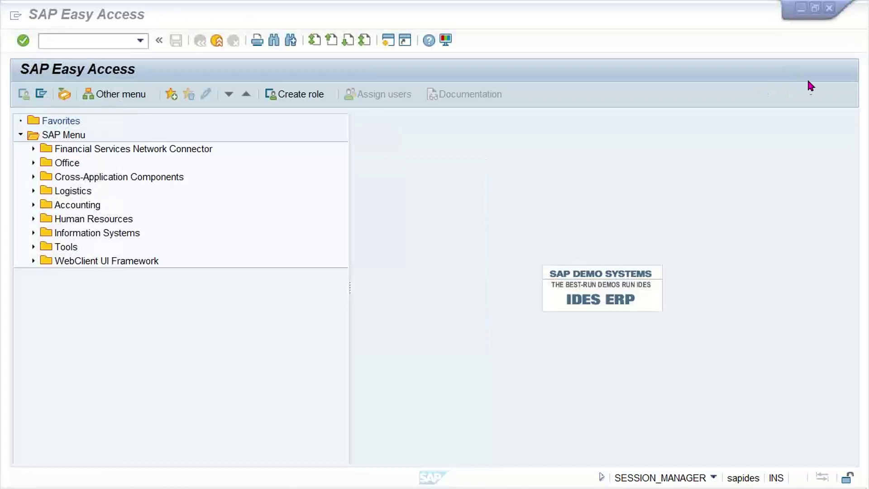
click(751, 235)
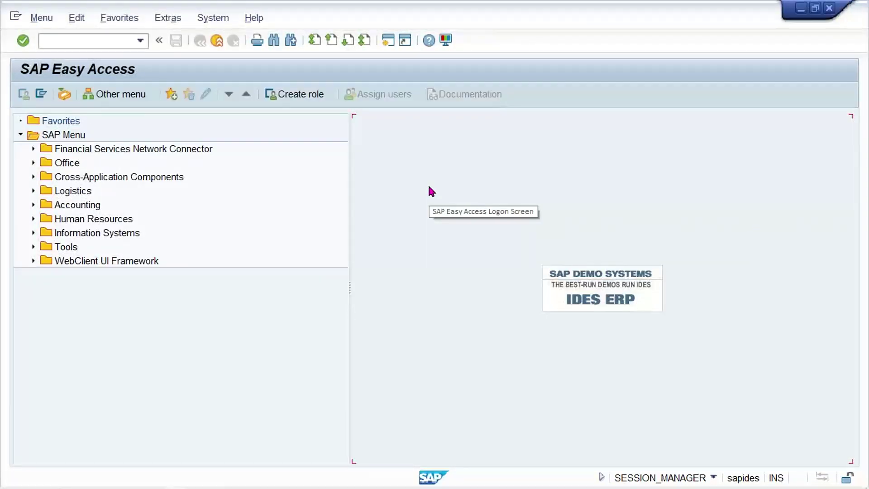
click(108, 42)
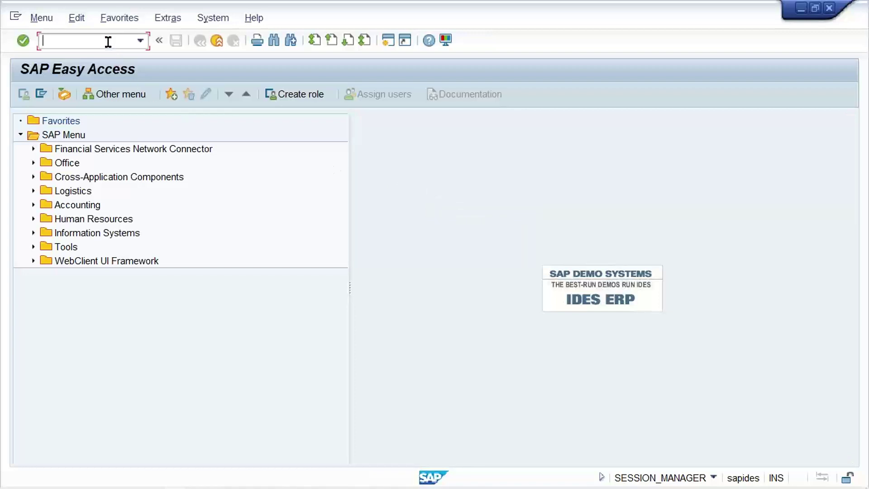
text(/NOB62)
key(Return)
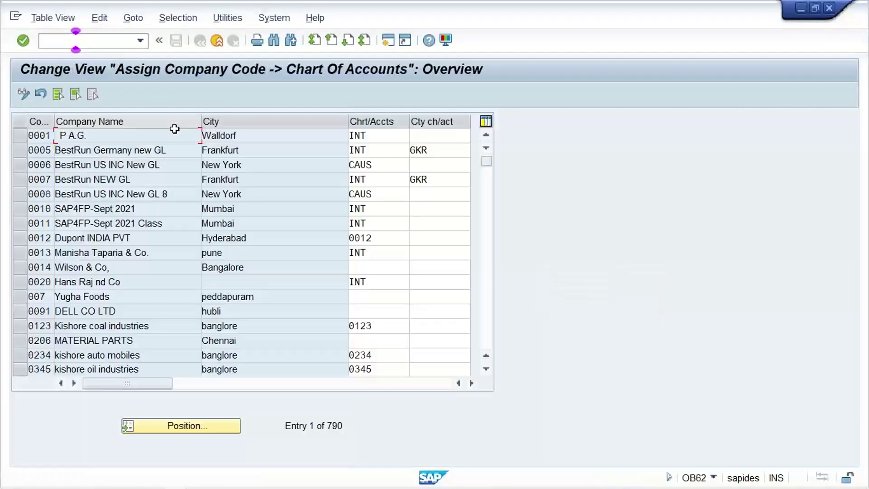
- Locate company code TS01 in the assignment list, assign chart of accounts TS01 to it and save
click(187, 427)
text(T501)
key(Return)
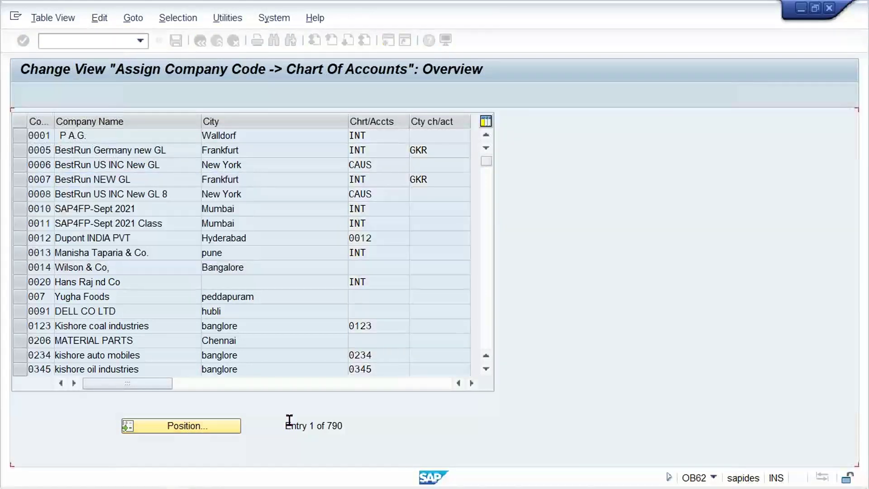
text(TS01)
key(Return)
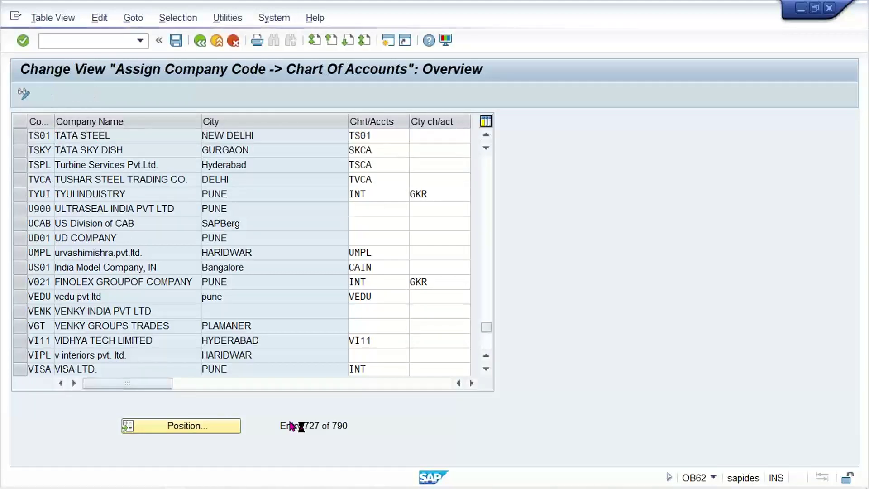
key(Return)
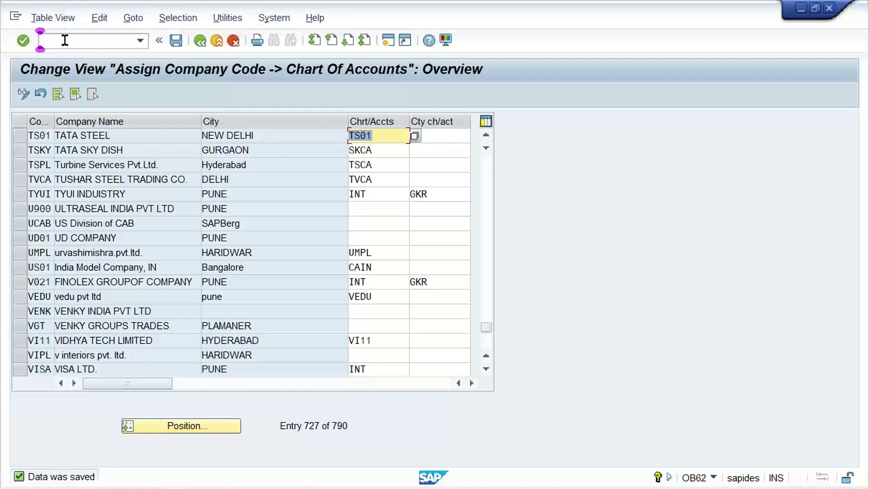
- Switch to Chrome, examine the uploaded videos on the open YouTube channel, and return to the SAP session
click(65, 41)
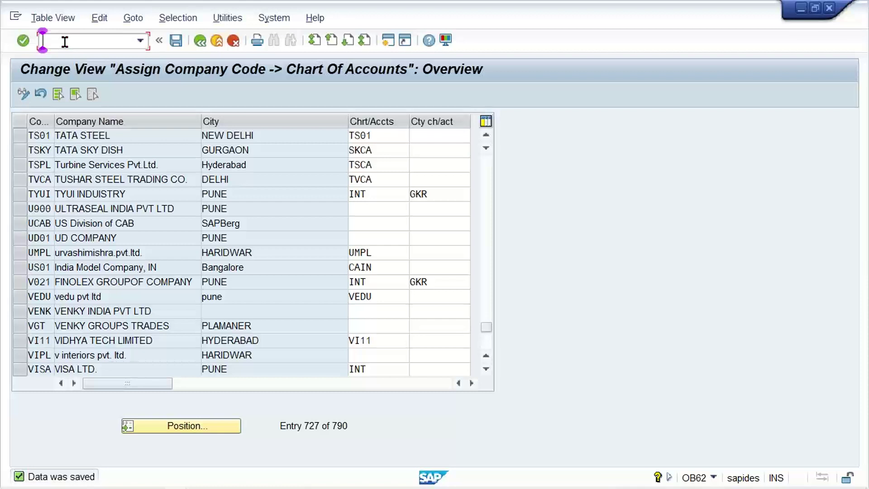
mouse_move(406, 485)
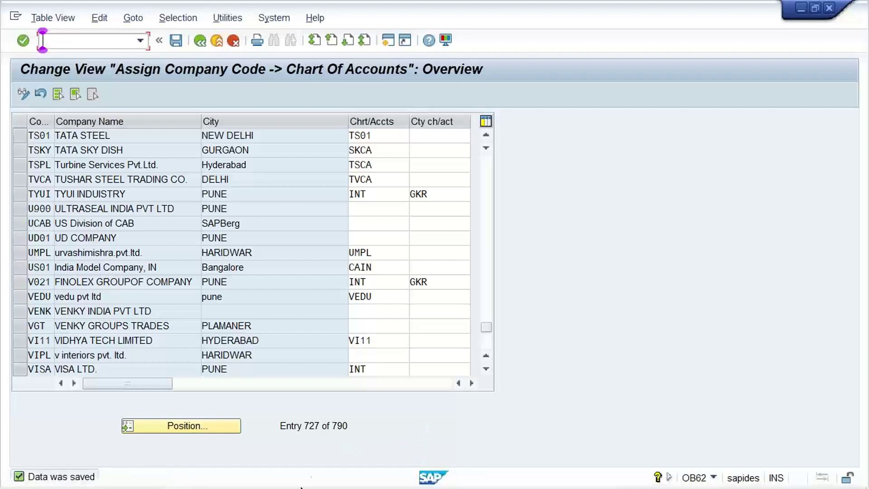
click(271, 481)
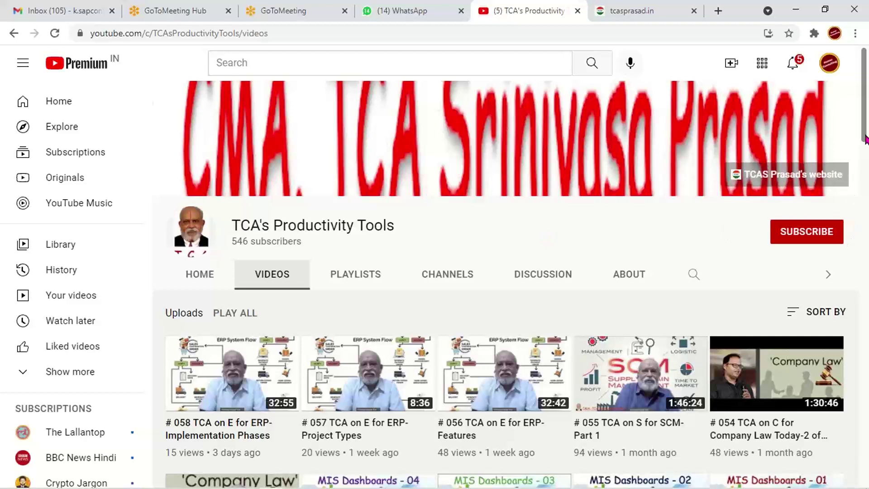
drag(865, 140, 865, 192)
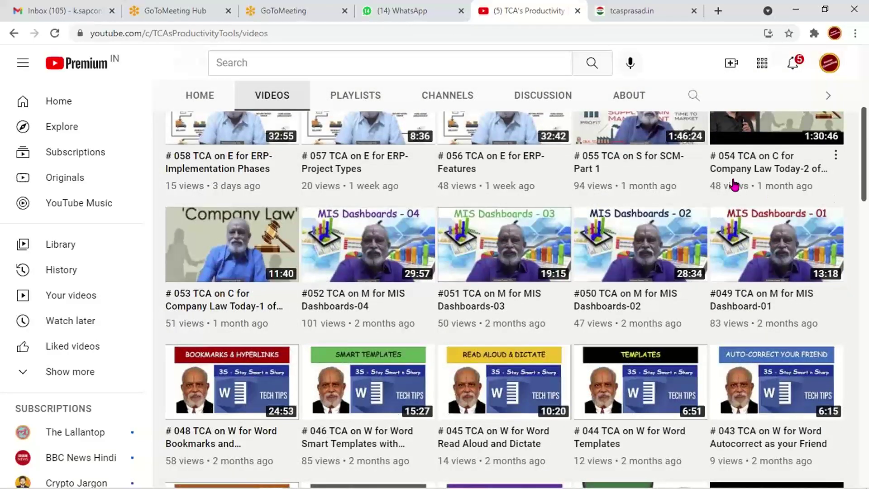
drag(865, 181, 866, 240)
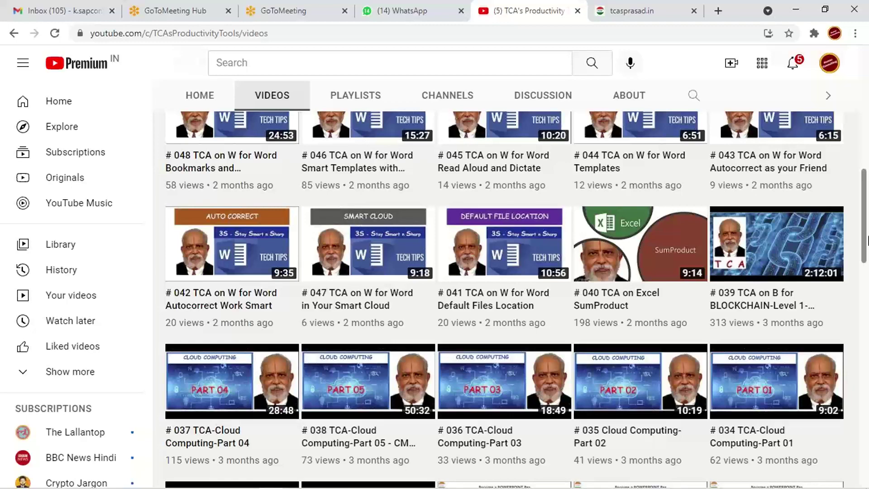
drag(865, 239, 866, 293)
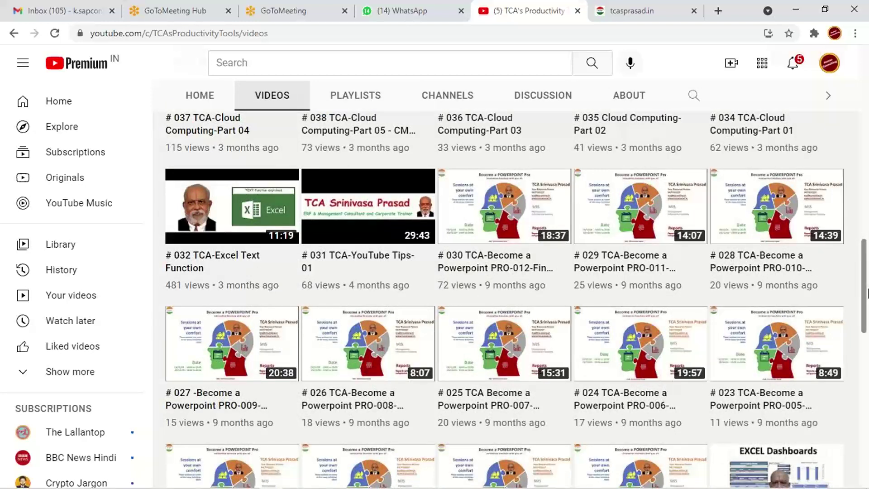
mouse_move(275, 485)
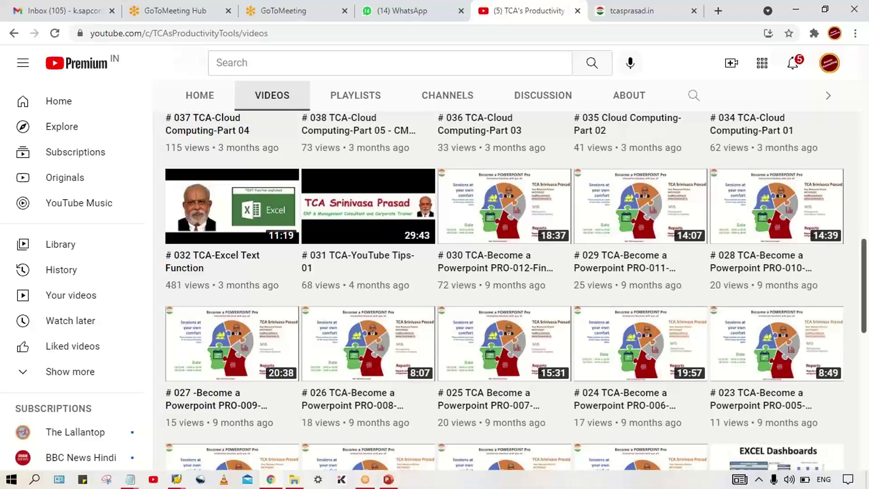
mouse_move(177, 480)
click(208, 446)
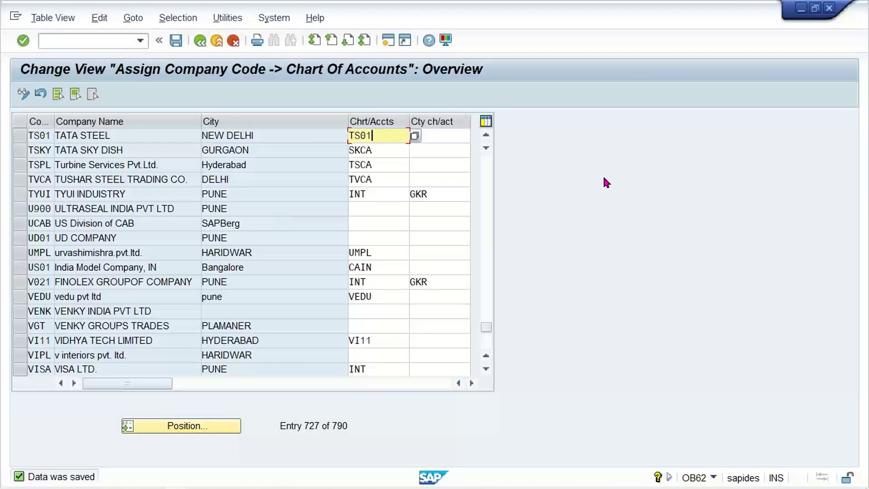
- Try to open transaction /NOBD4 for maintenance and decline displaying the locked data
click(110, 40)
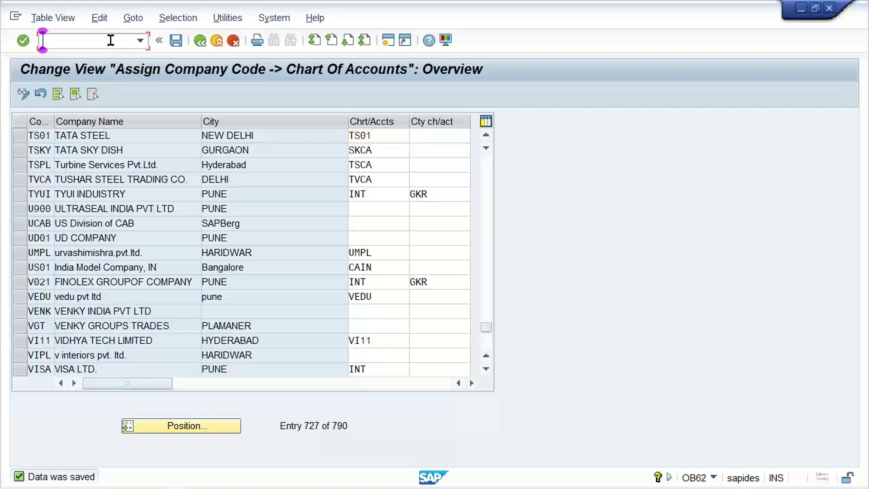
text(/N)
text(OB)
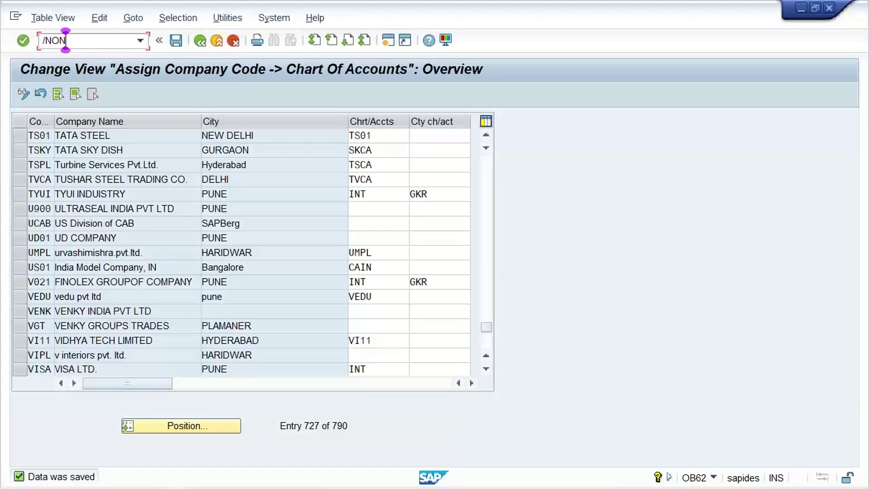
text(D4)
key(Return)
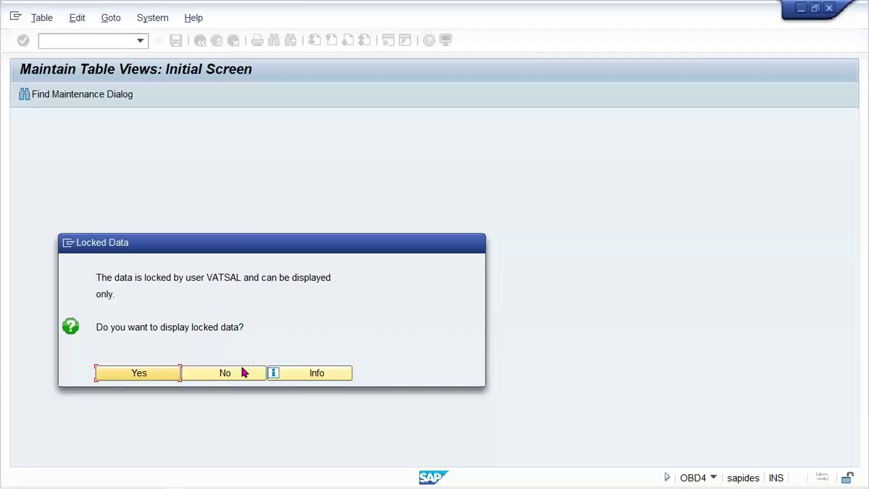
click(223, 372)
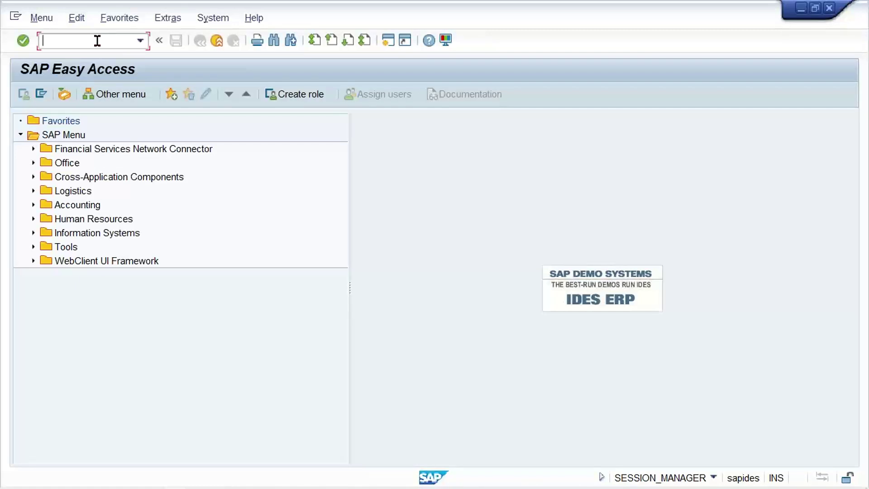
- Open transaction SM12 and list the lock entries in client 800 for all users by clearing the user name
text(SM12)
key(Return)
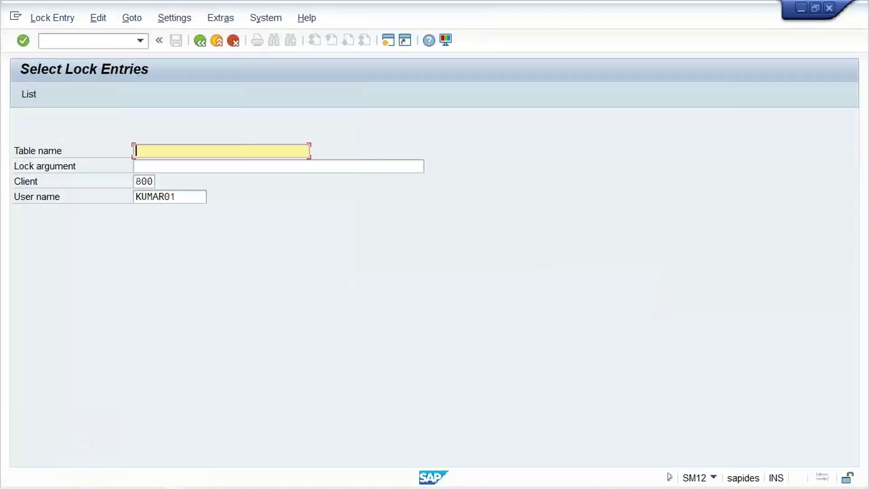
drag(184, 196, 119, 196)
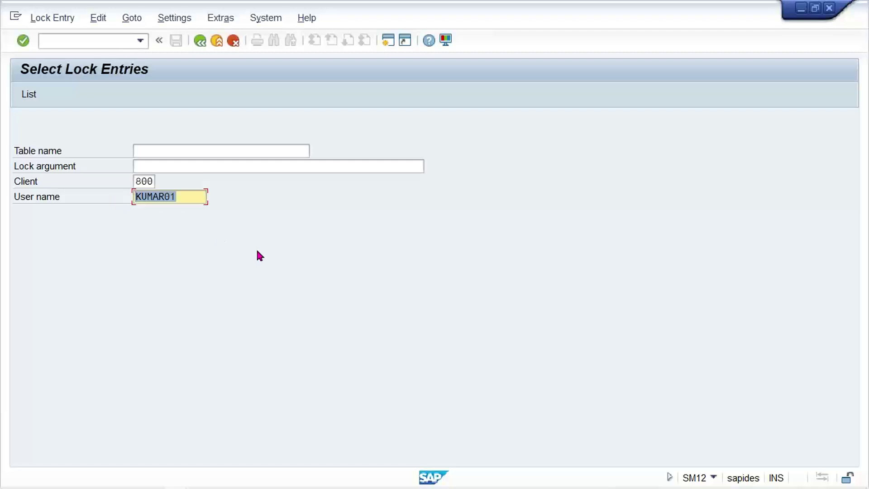
key(BackSpace)
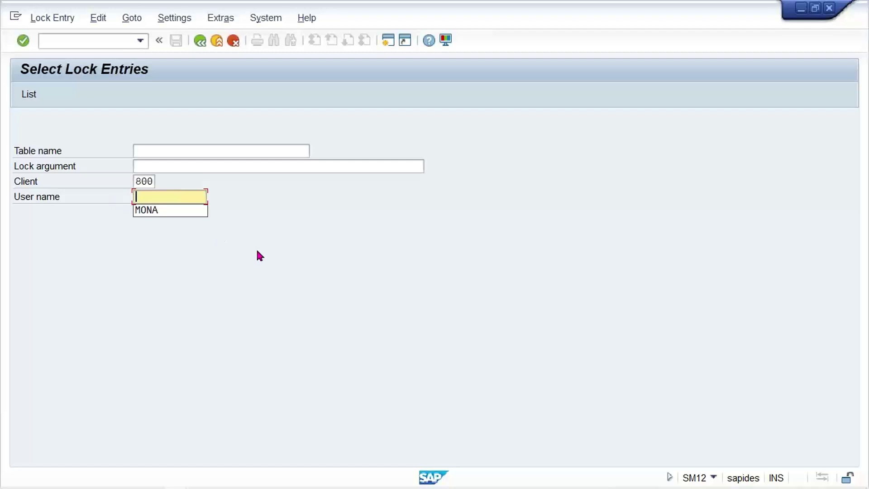
click(190, 191)
key(Return)
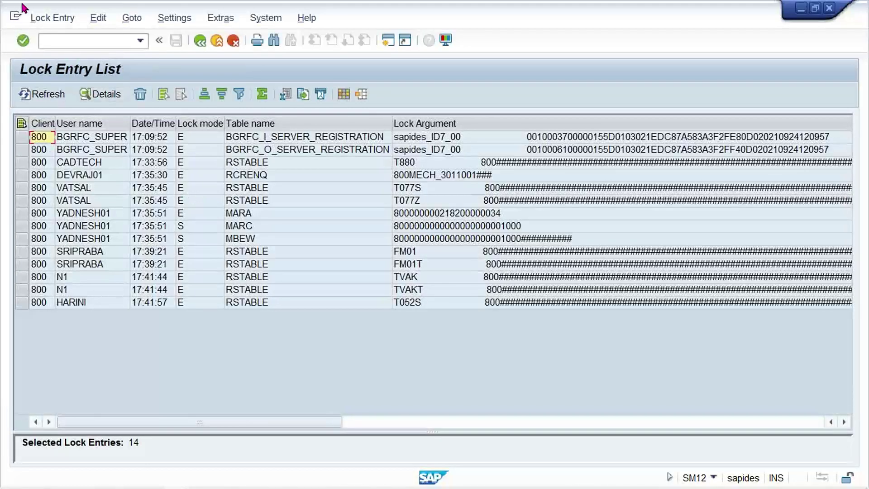
- Delete all listed lock entries and close the Performance Assistant help window
click(55, 21)
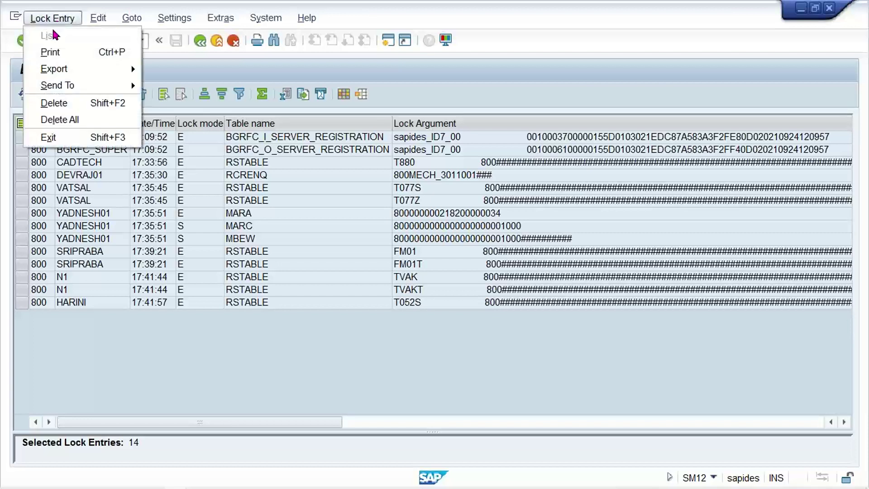
click(67, 118)
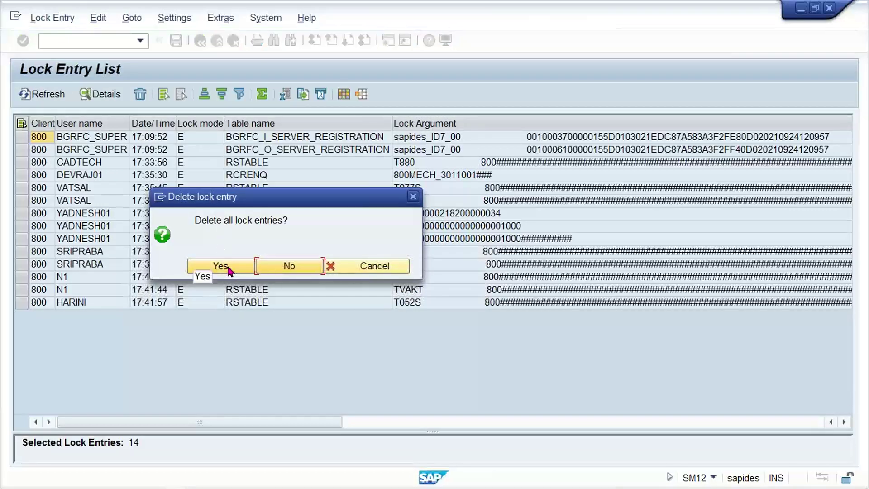
click(228, 269)
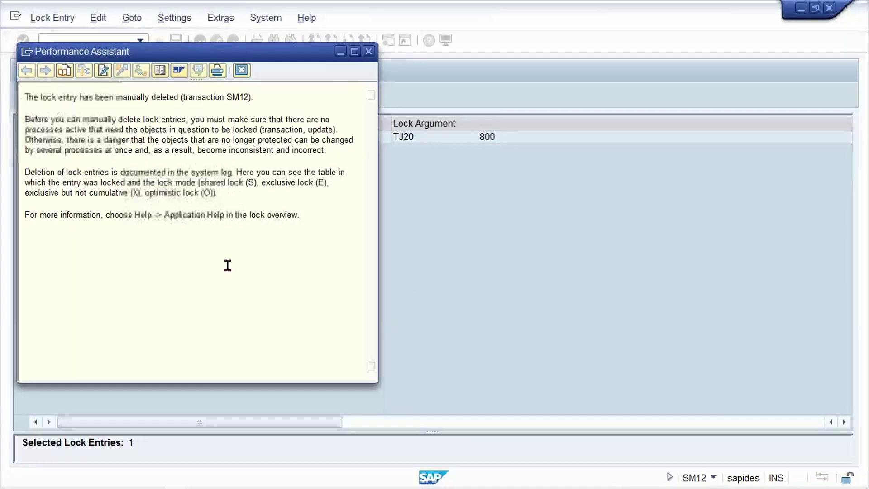
click(241, 70)
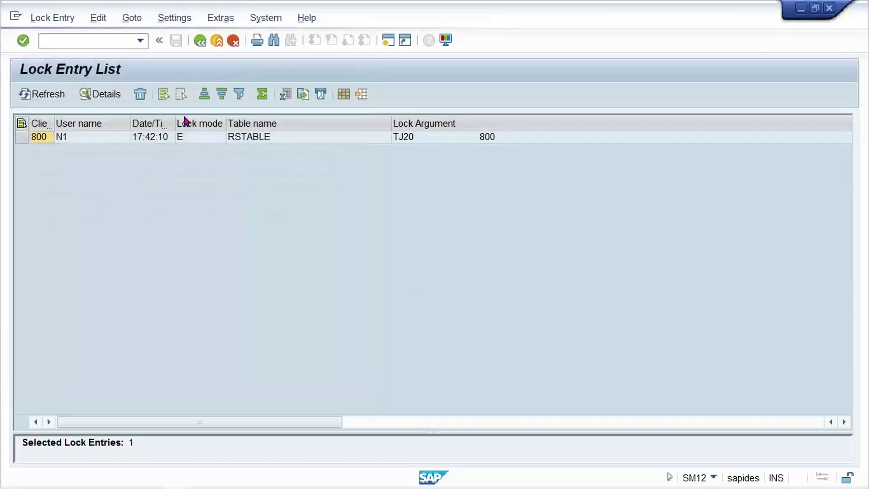
- Repeat the deletion of all newly listed lock entries until the lock entry list is empty
click(54, 18)
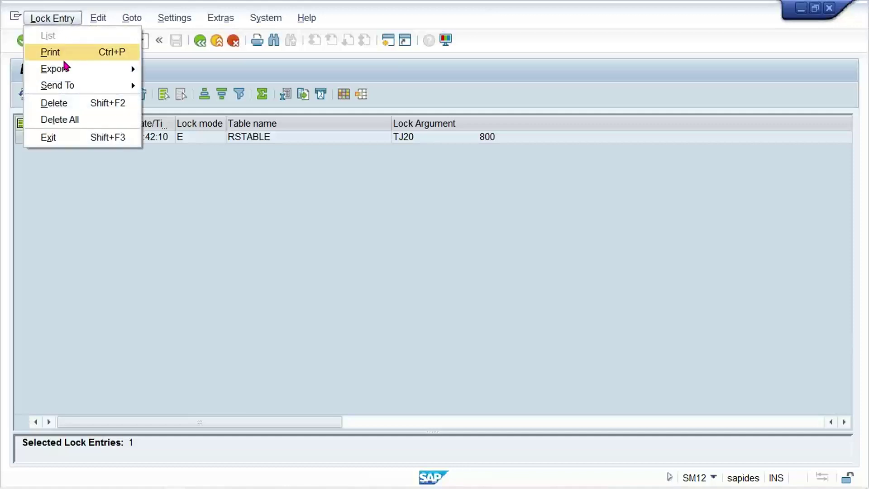
click(74, 119)
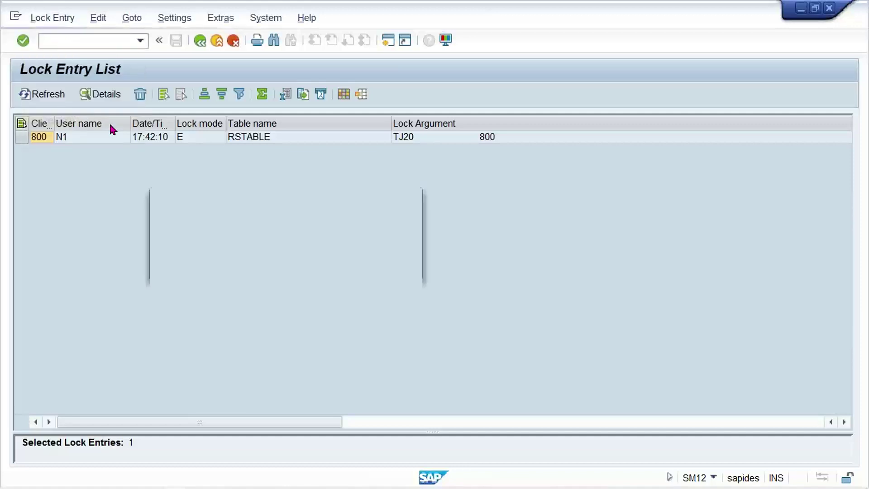
click(209, 271)
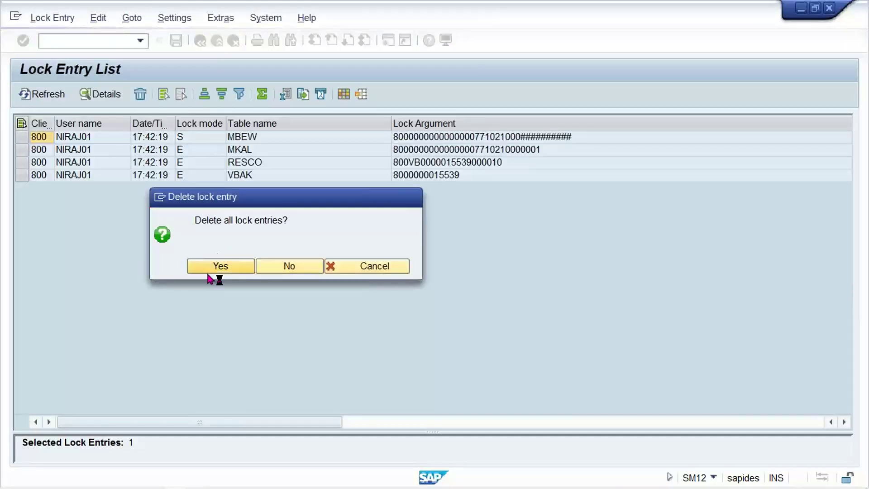
click(61, 18)
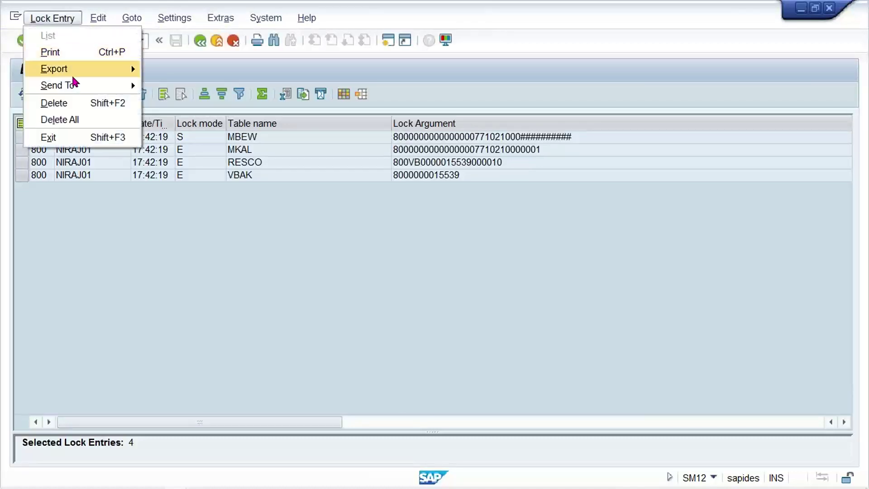
click(64, 120)
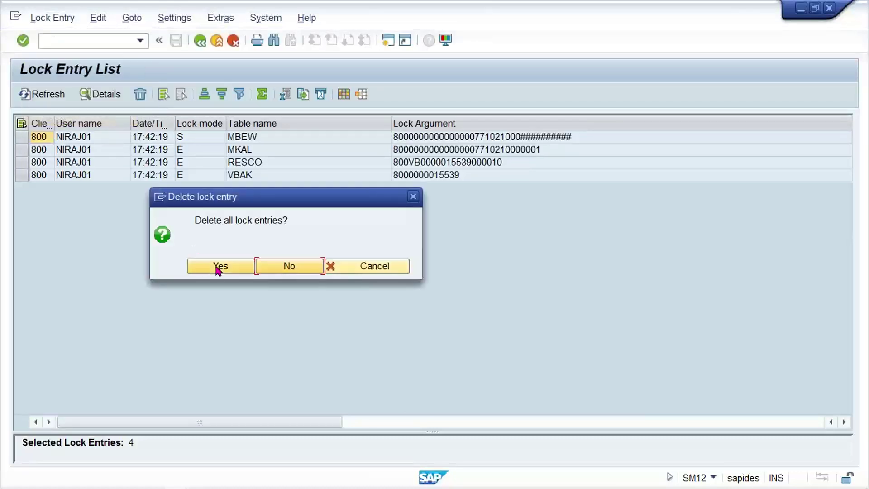
click(217, 268)
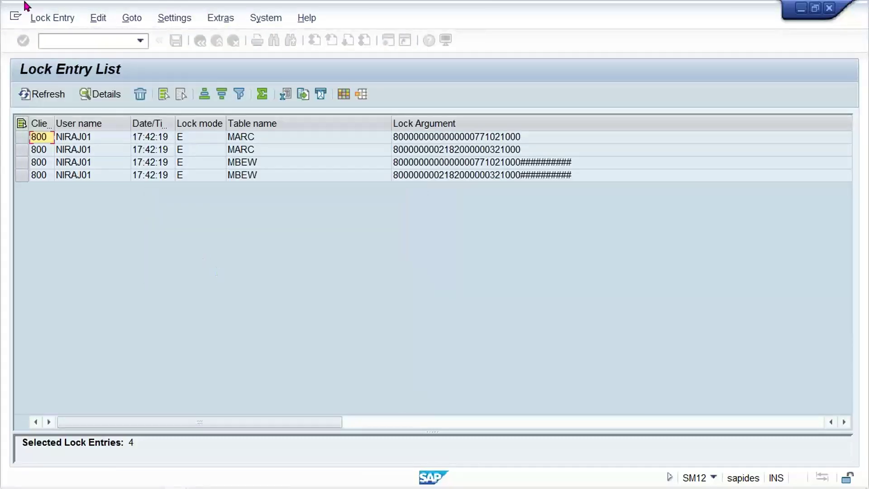
click(48, 19)
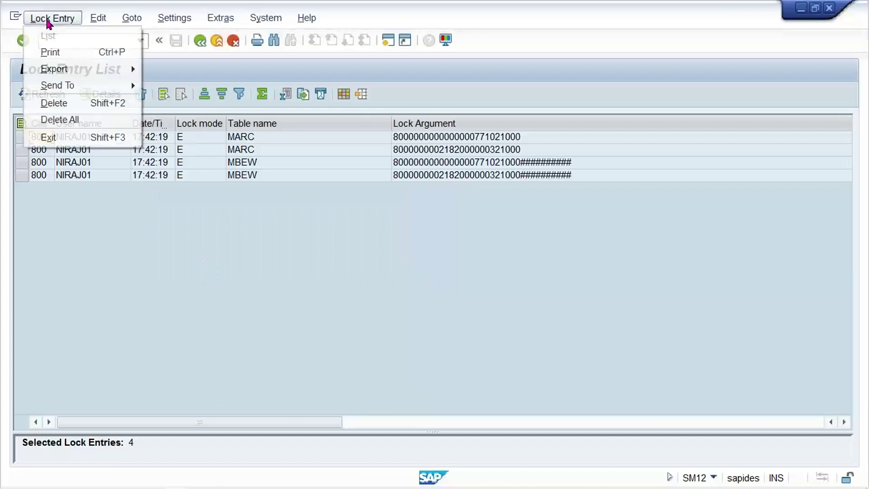
click(57, 120)
click(225, 271)
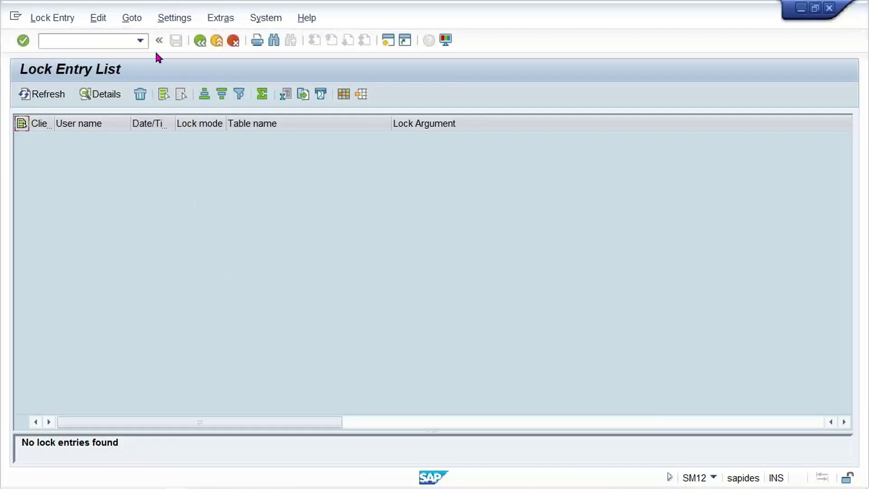
- Open transaction /NOBD4 again and position the G/L account groups list at the chart of accounts TM10 entries
click(140, 40)
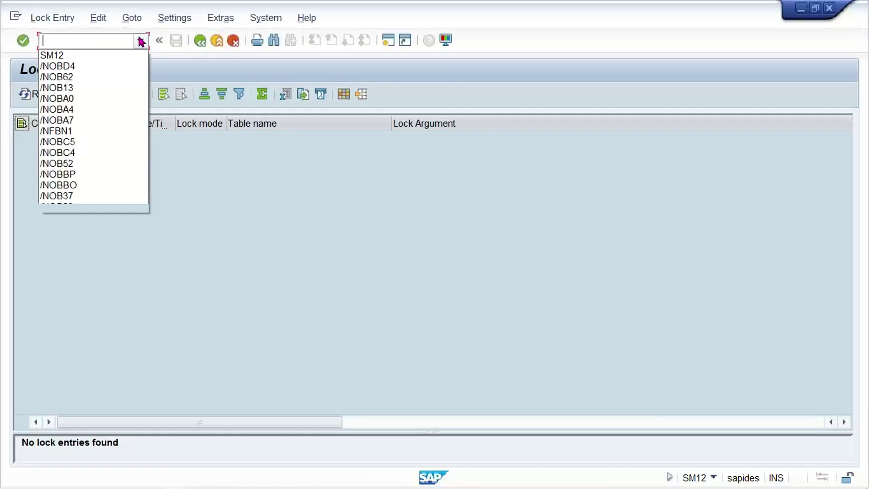
click(113, 68)
key(Return)
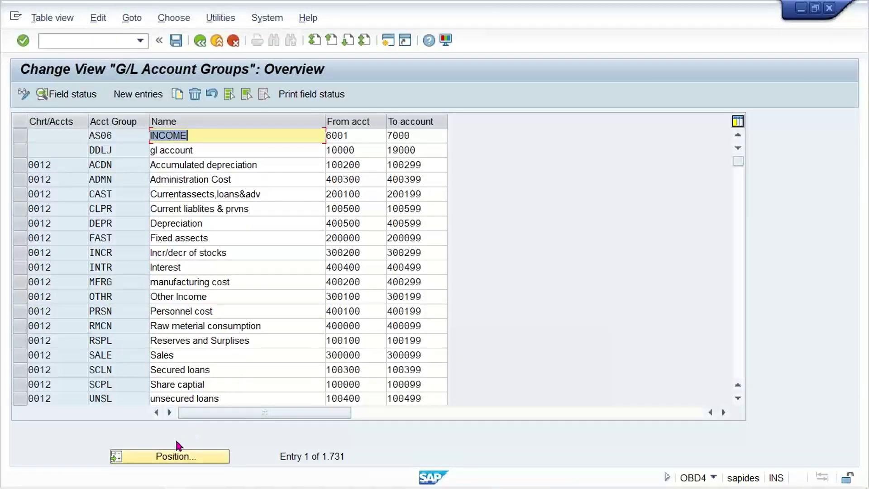
click(167, 456)
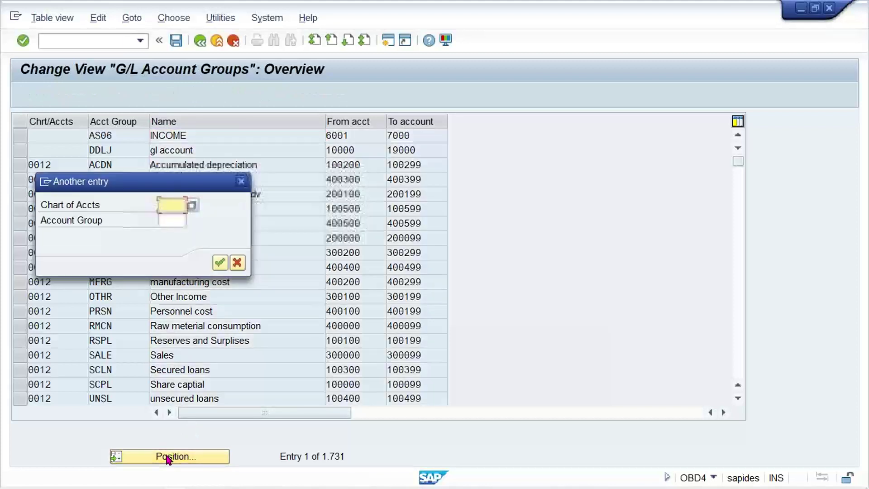
text(TM01)
key(Return)
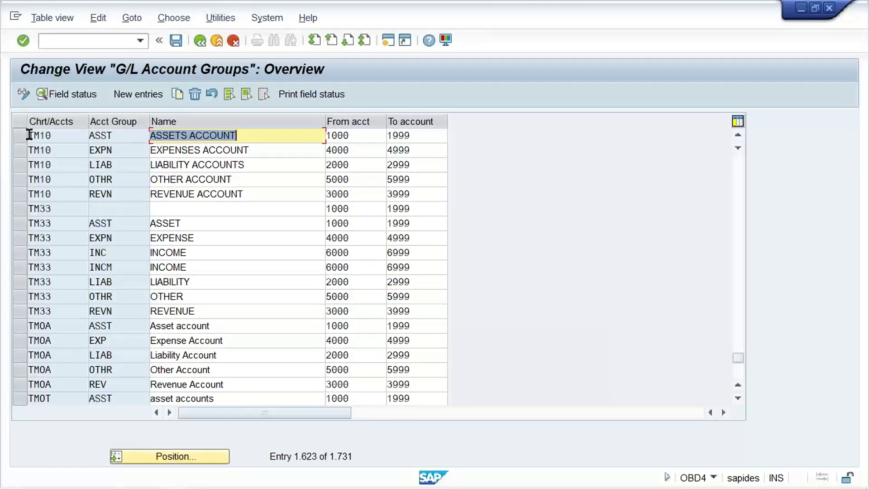
- Copy the five TM10 account groups ASST, EXPN, LIAB, OTHR and REVN to chart of accounts TS01 and save them
drag(24, 135, 21, 193)
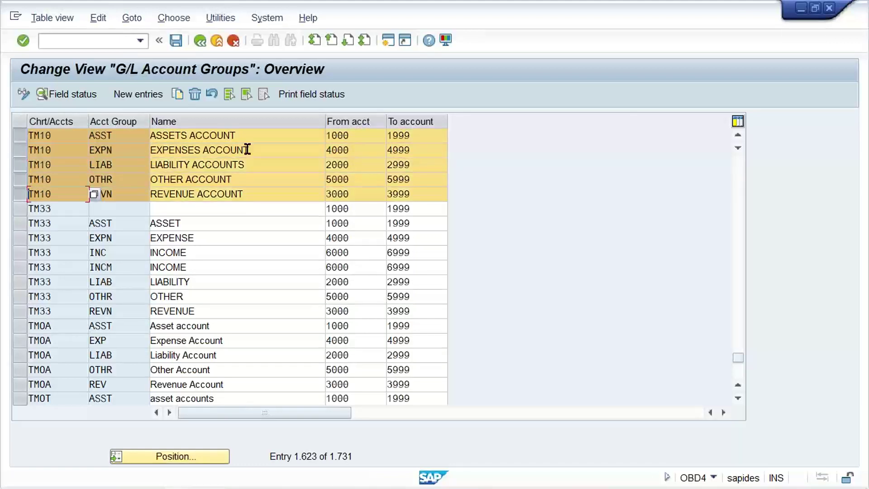
click(180, 95)
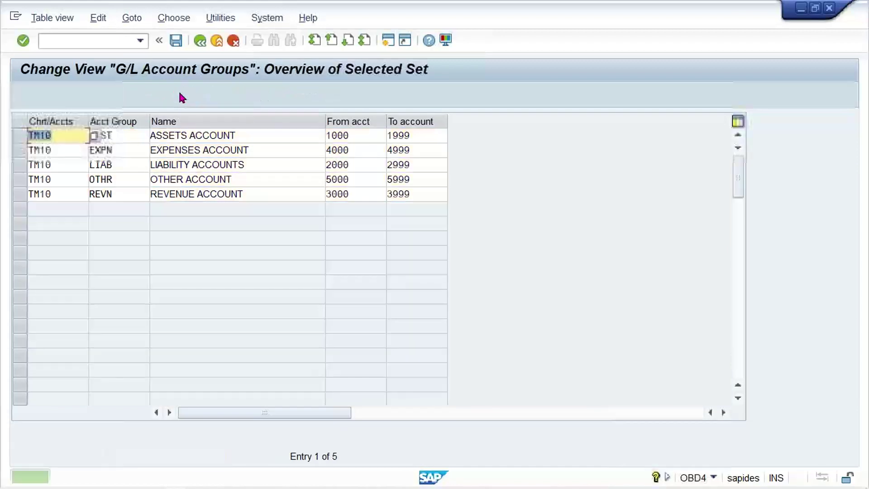
text(TS01)
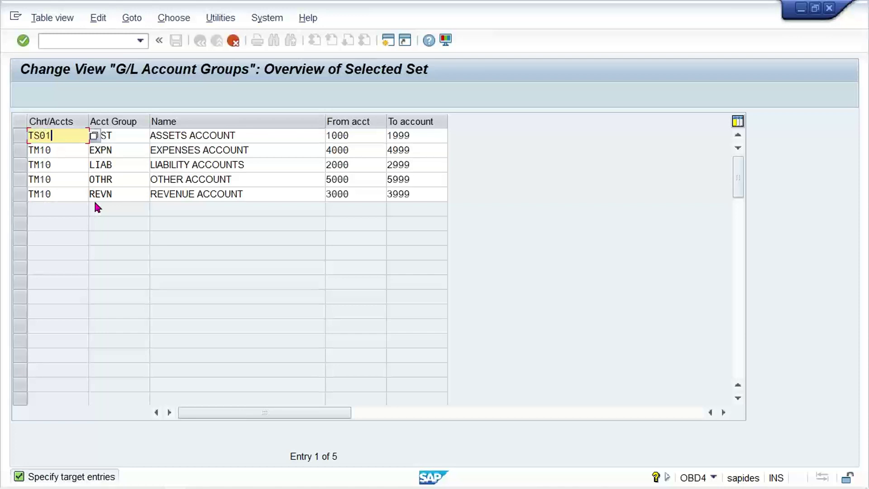
key(Down)
text(TS01)
key(Down)
text(TS01)
key(Down)
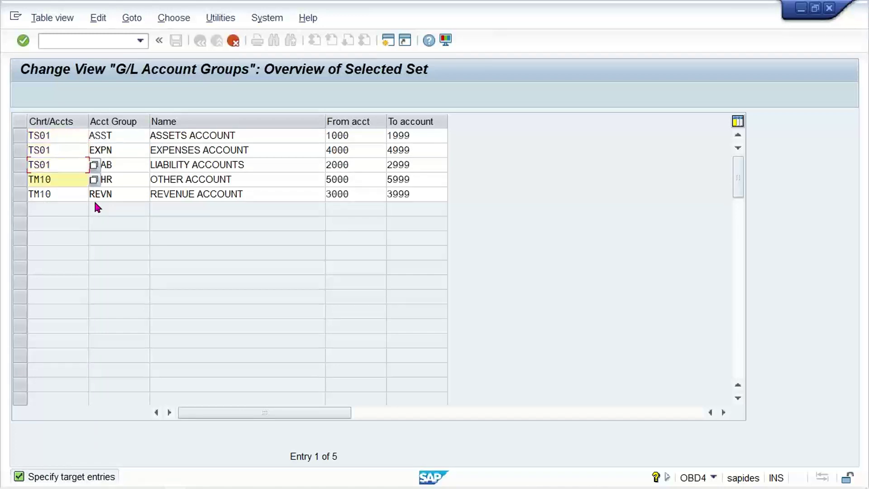
text(TS01)
key(Down)
text(TS01)
key(Return)
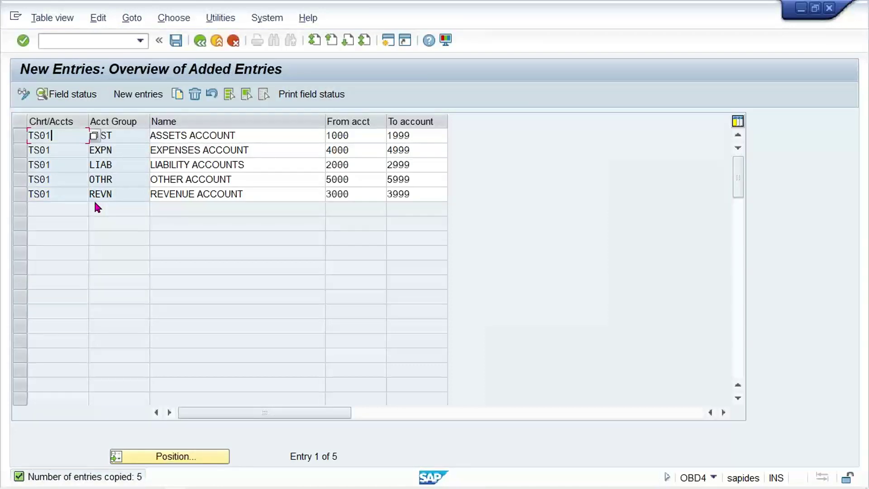
key(ctrl+s)
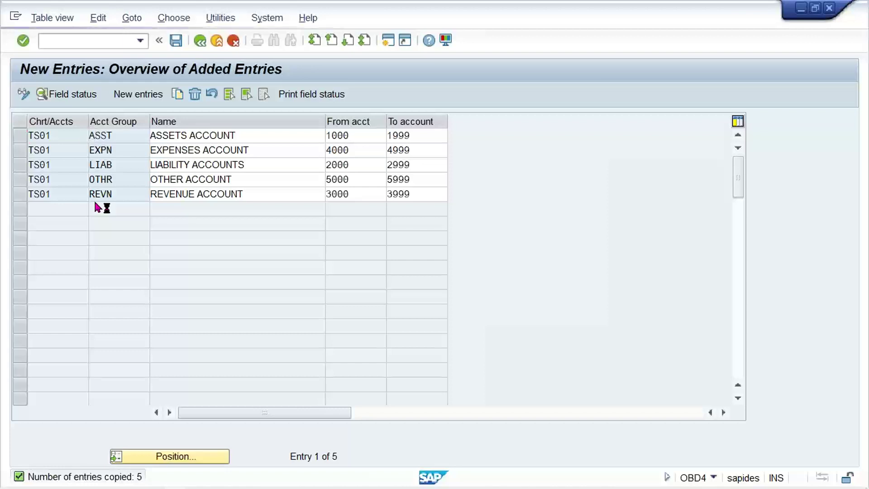
key(Return)
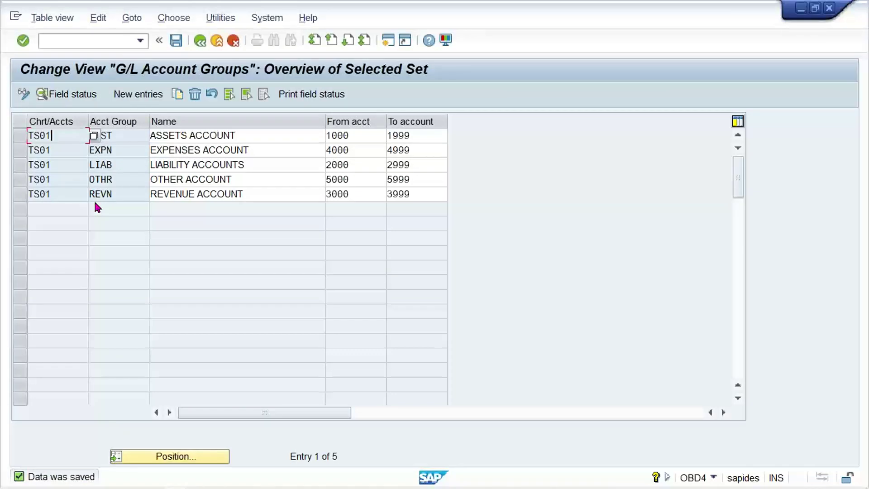
- Open transaction /NOB53 for the balance carried forward account assignment with chart of accounts TS01
click(87, 44)
text(/)
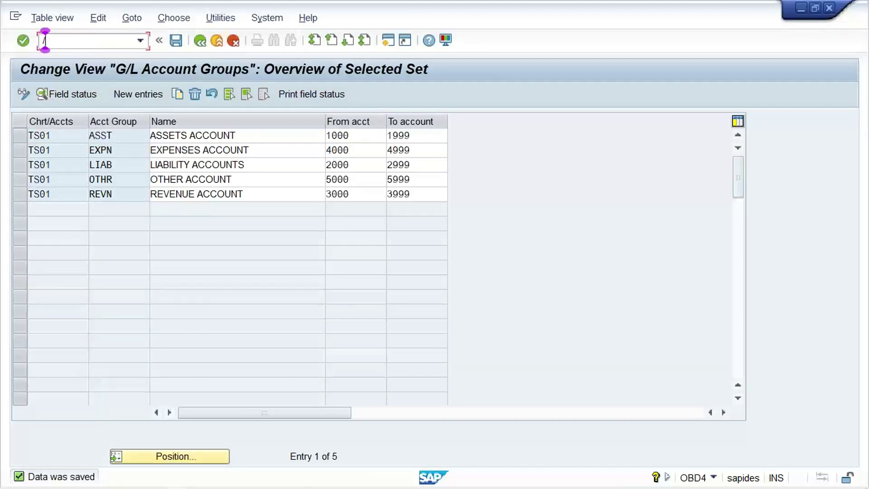
text(NOB53)
key(Return)
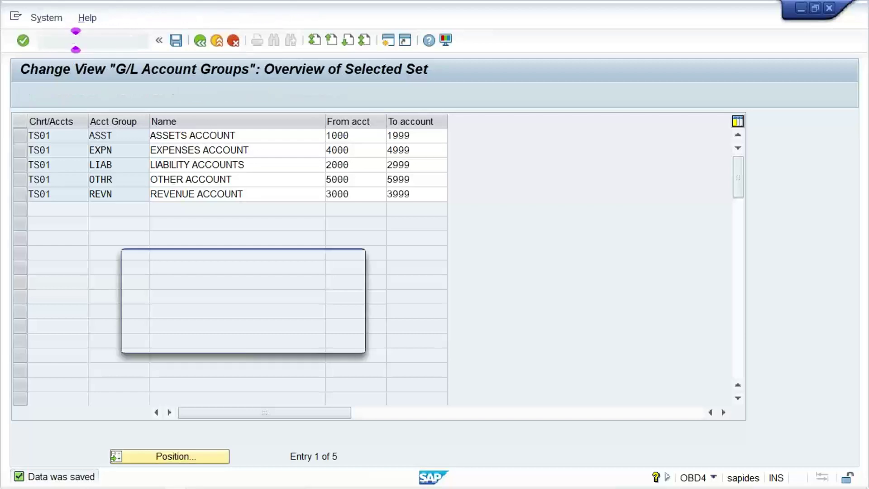
text(TR)
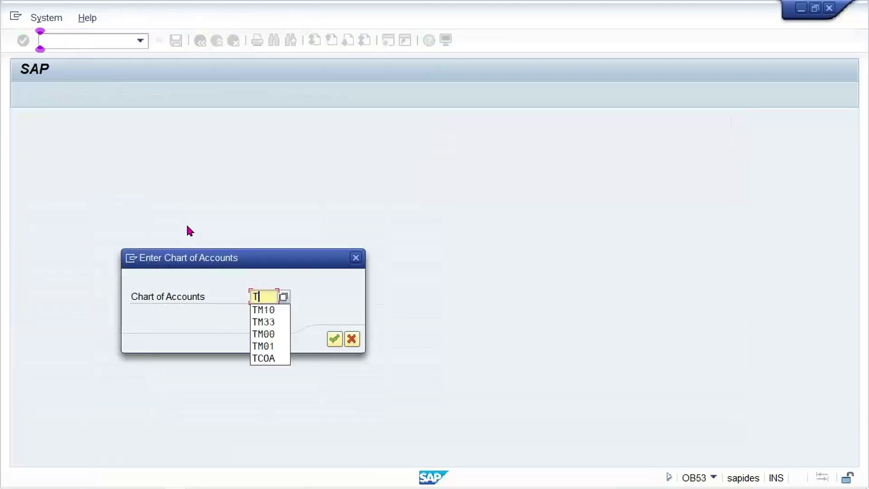
key(BackSpace)
text(S01)
key(Return)
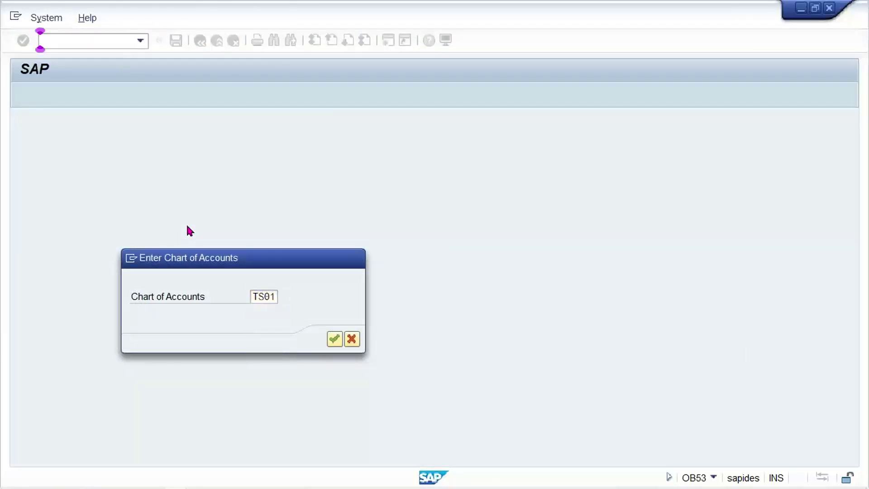
- Enter P&L statement account type X with no account and save it to the TATA STEEL customizing request
text(X)
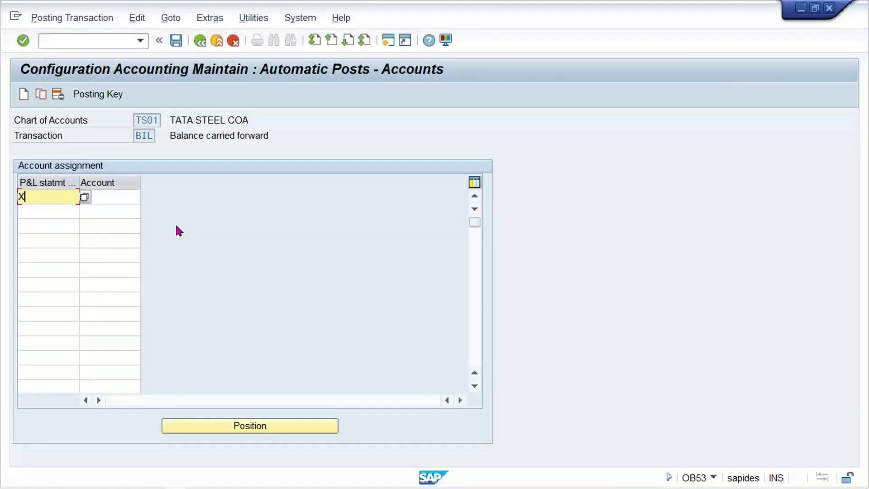
key(Return)
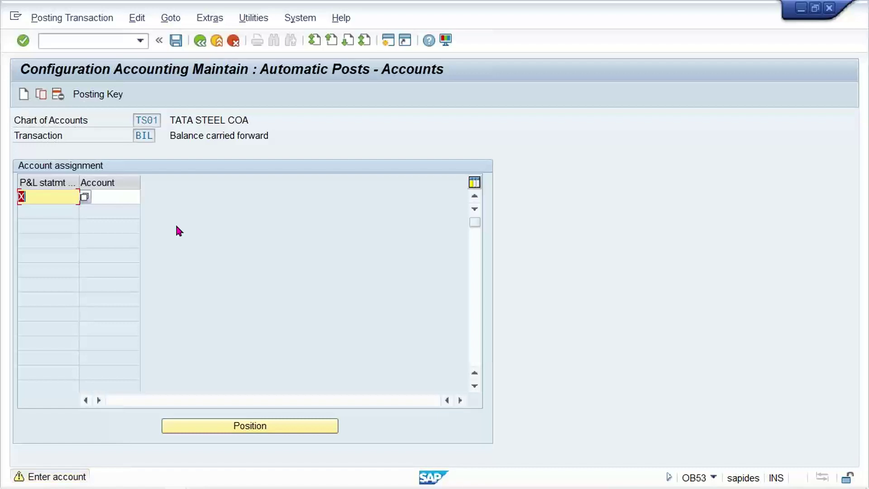
key(ctrl+s)
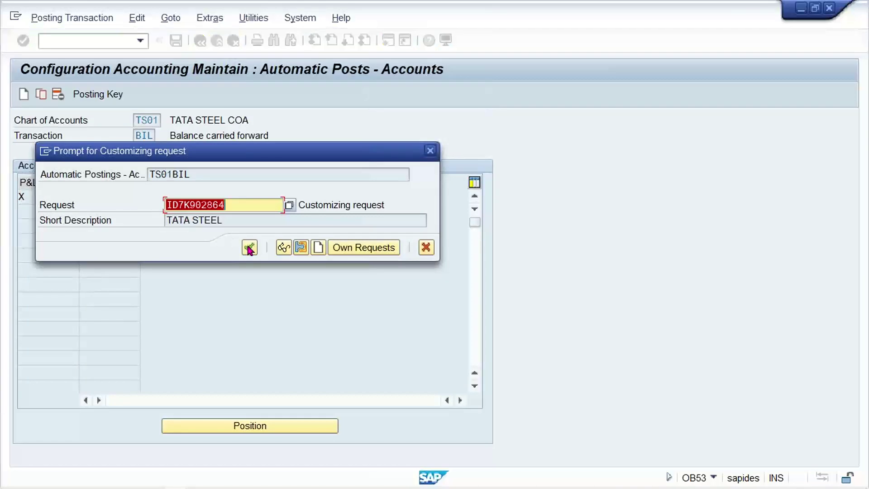
click(250, 248)
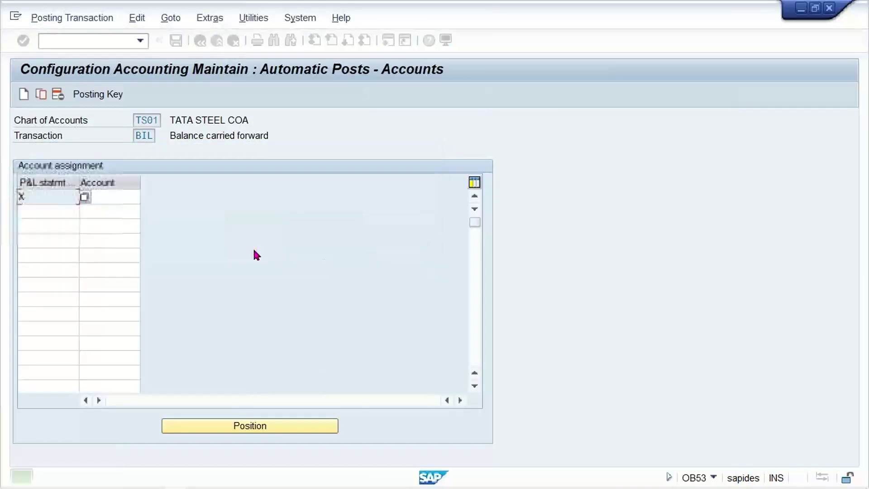
- Open transaction /NFS00 for central editing of G/L accounts
click(87, 38)
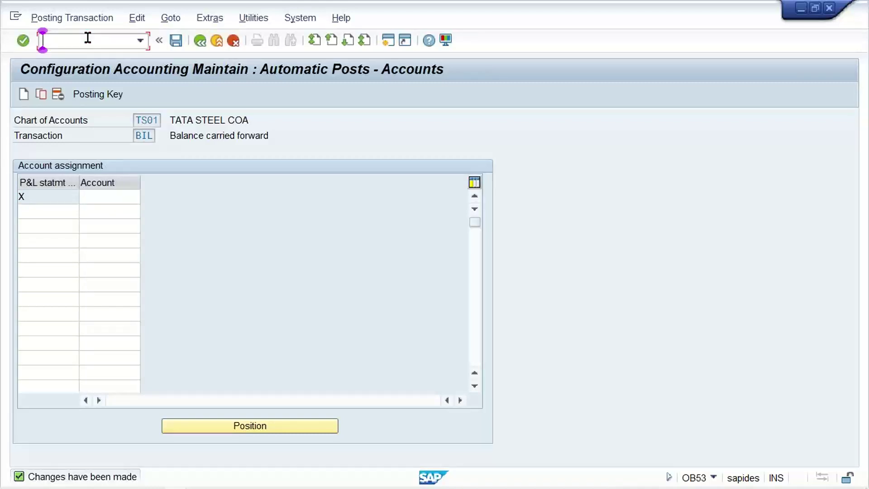
text(/NFS00)
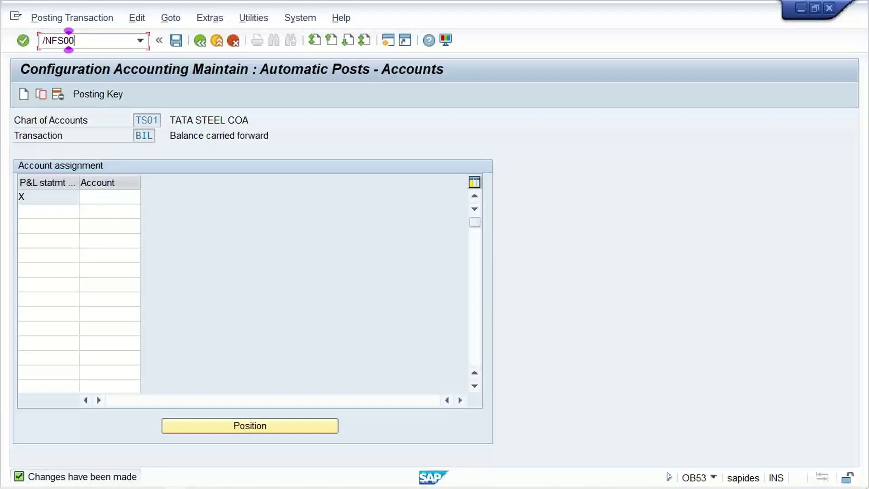
key(Return)
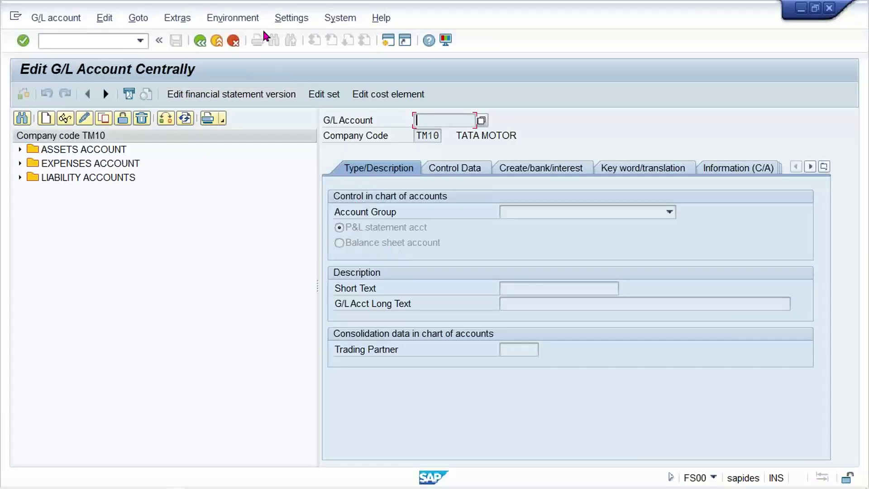
- Set the hierarchy display to "Do not display navigation tree" and acknowledge the information message
click(288, 22)
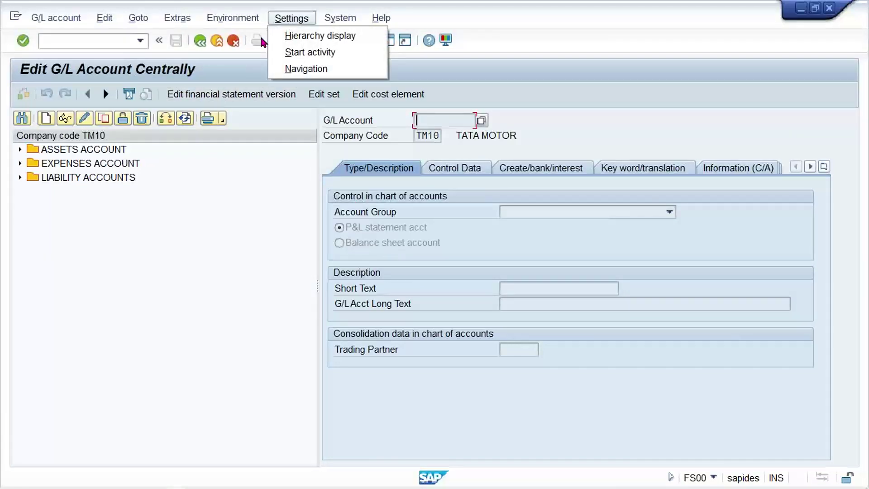
click(384, 282)
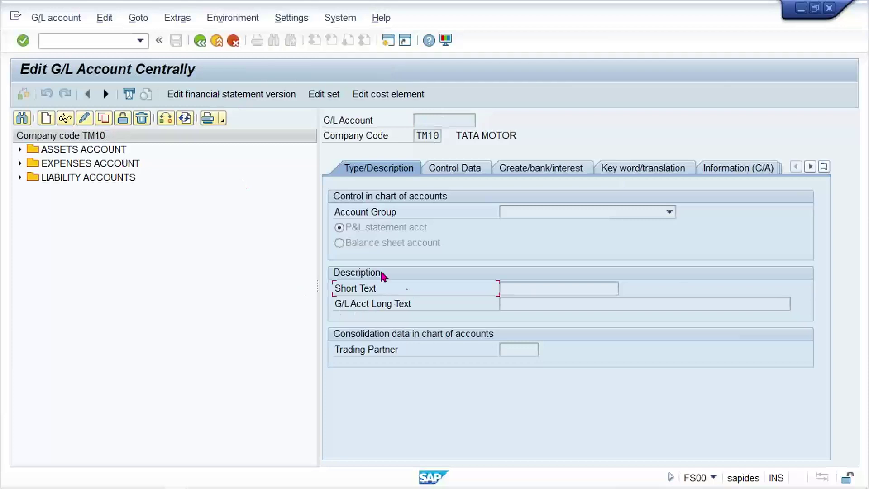
click(289, 19)
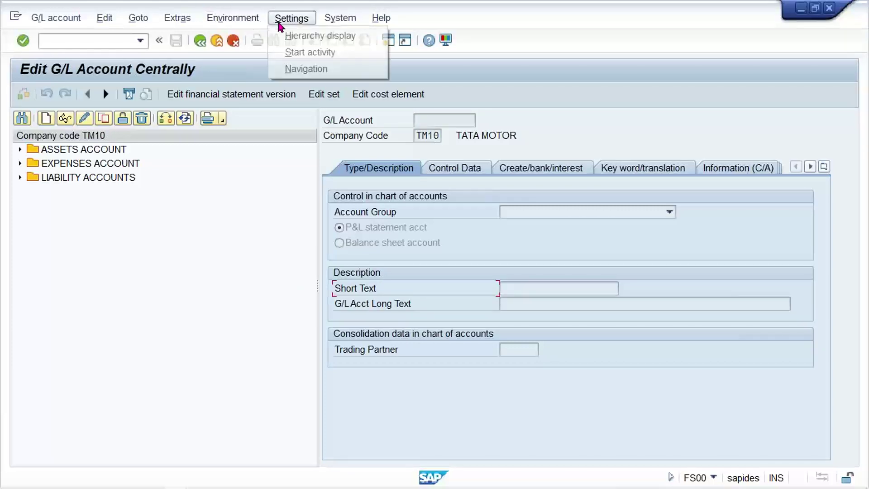
click(307, 39)
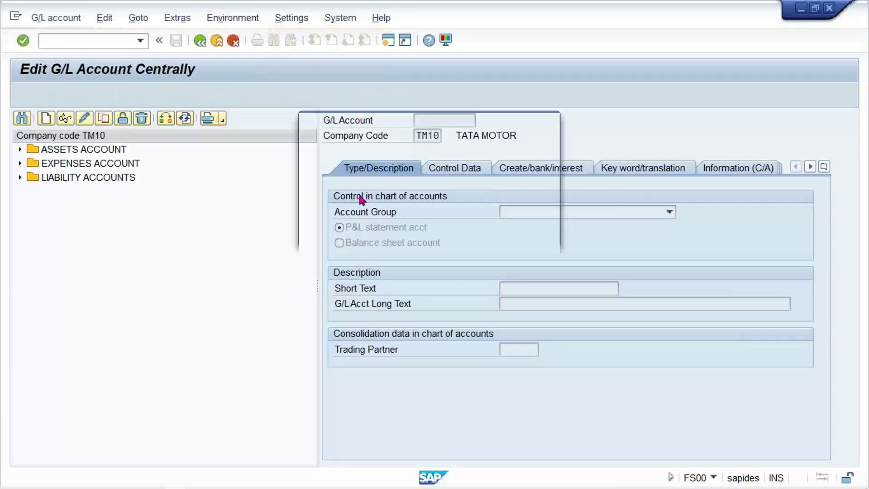
click(319, 189)
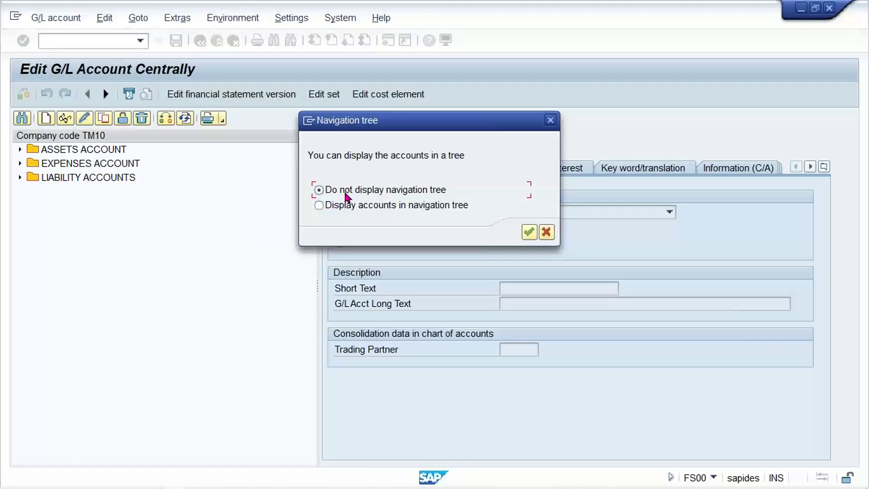
click(528, 234)
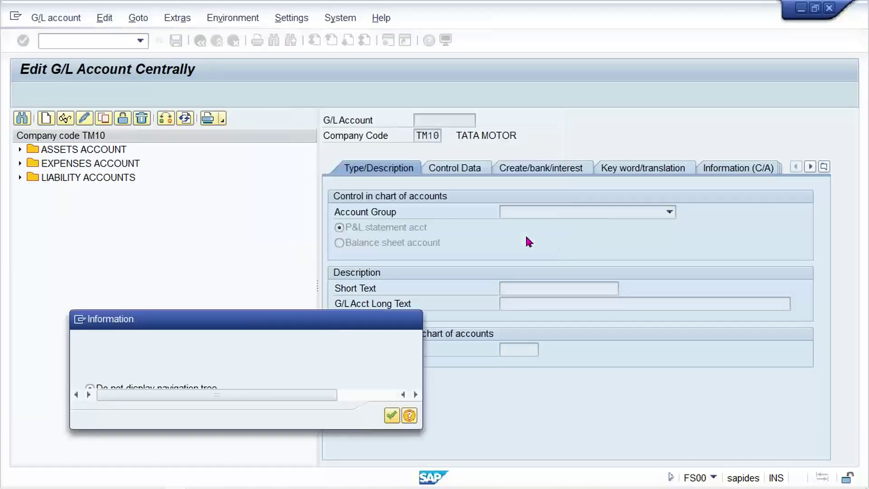
key(Return)
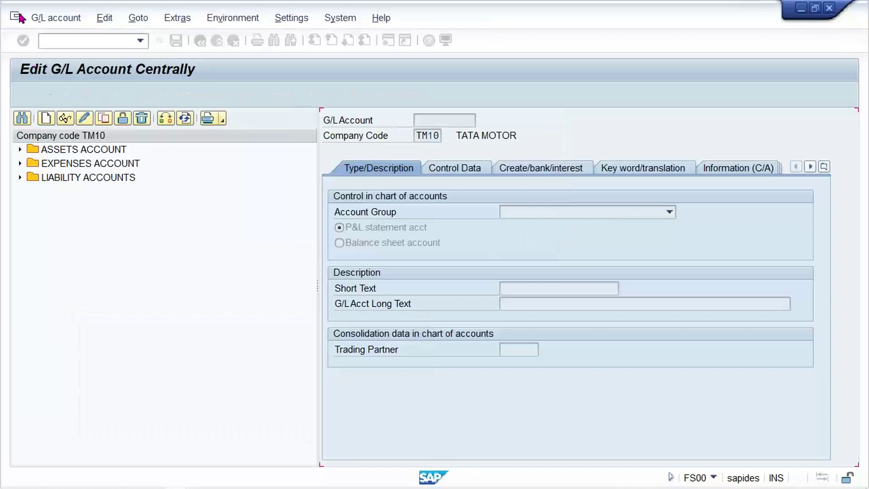
- Restart transaction /NFS00, clear the G/L account and set the company code to TS01
click(139, 42)
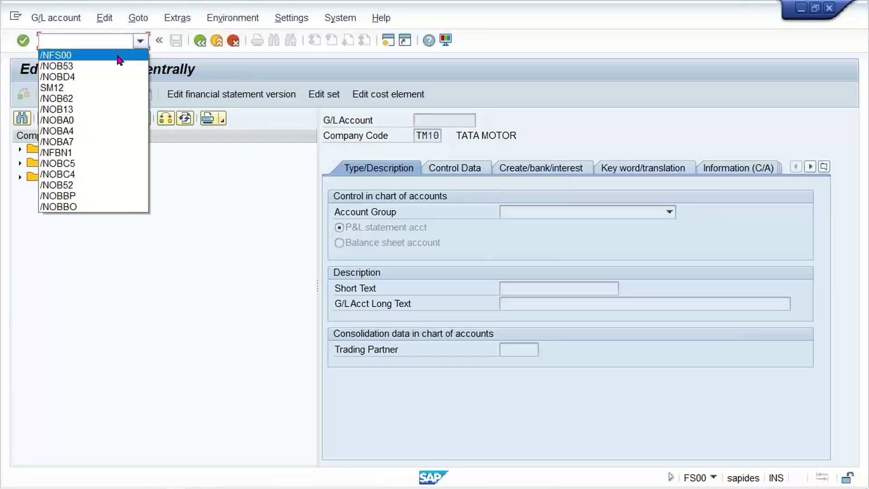
click(120, 54)
key(Return)
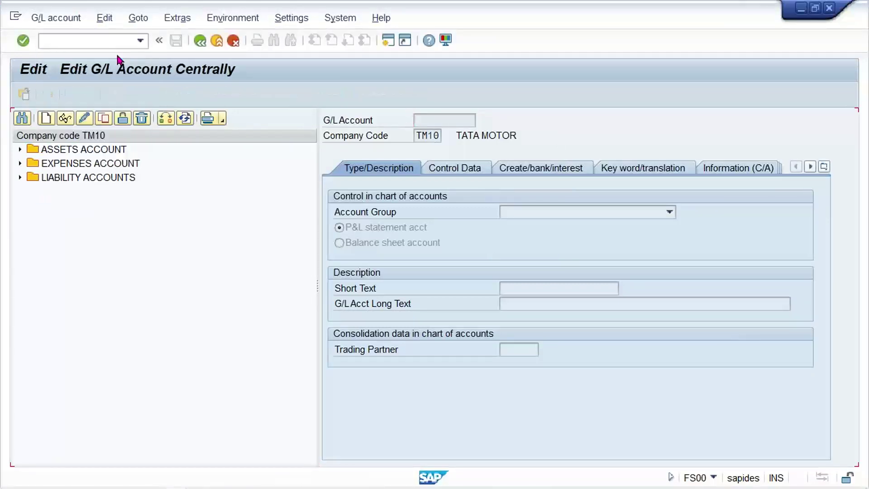
key(BackSpace)
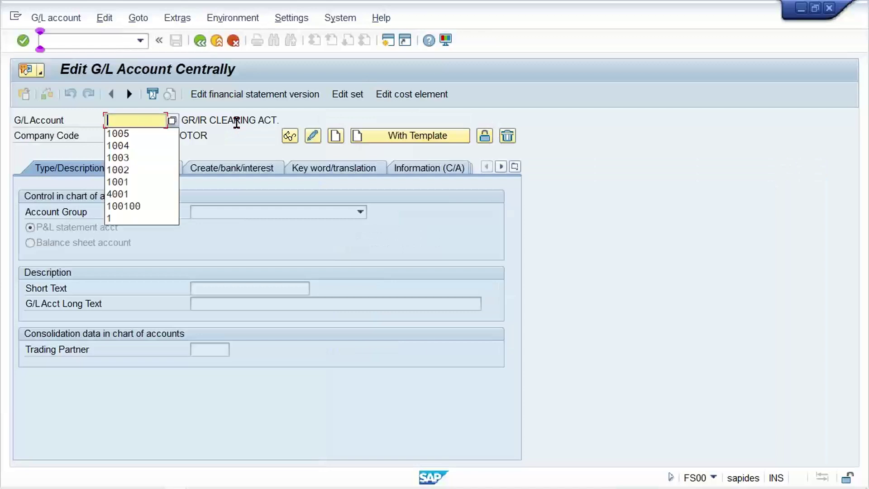
key(Tab)
key(BackSpace)
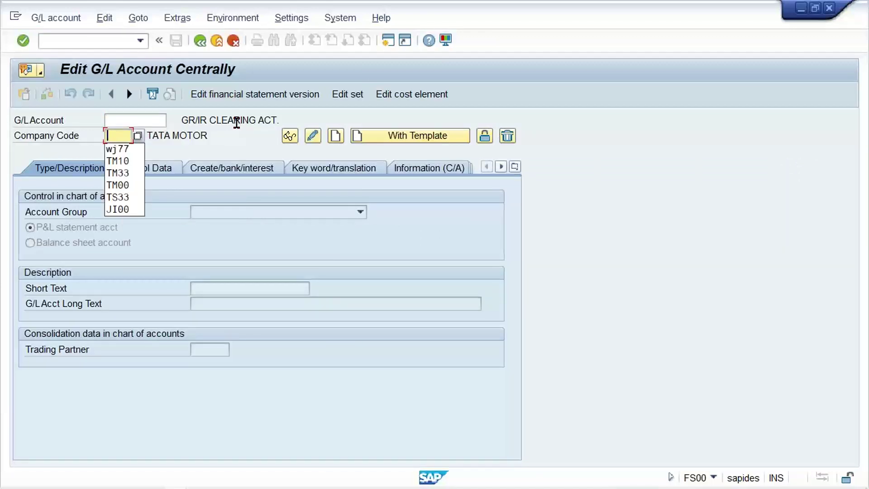
key(Return)
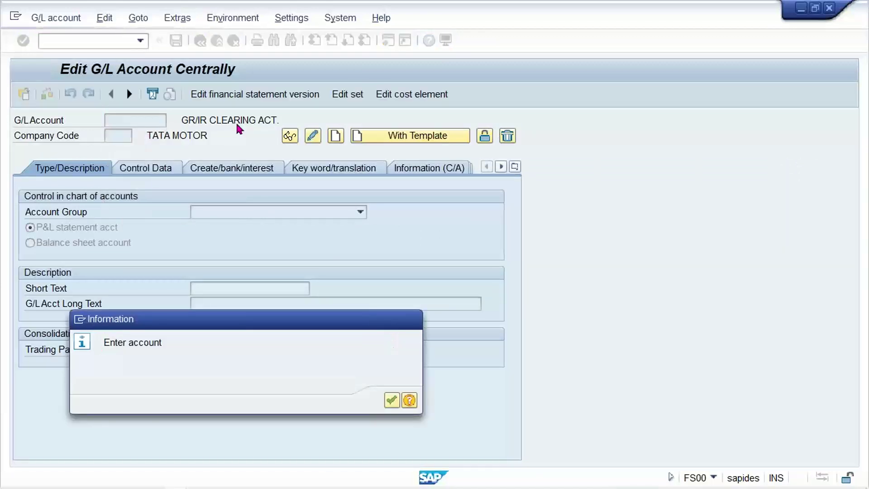
key(Return)
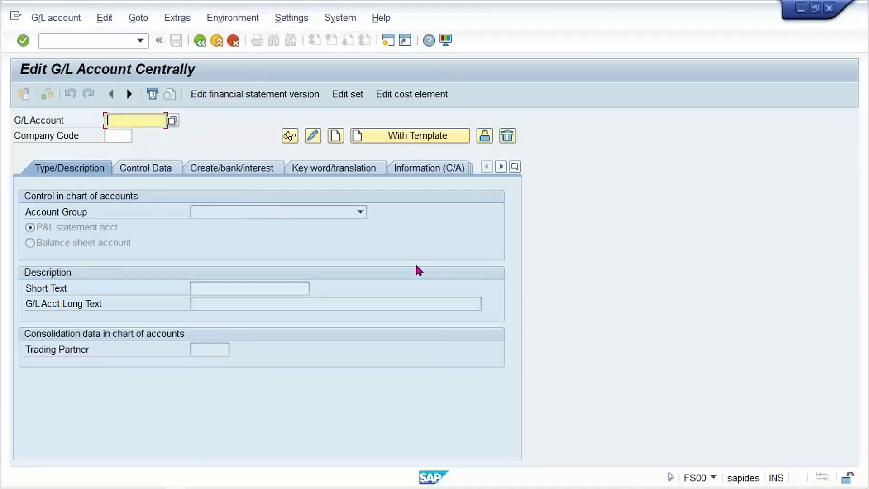
key(Tab)
text(TS01)
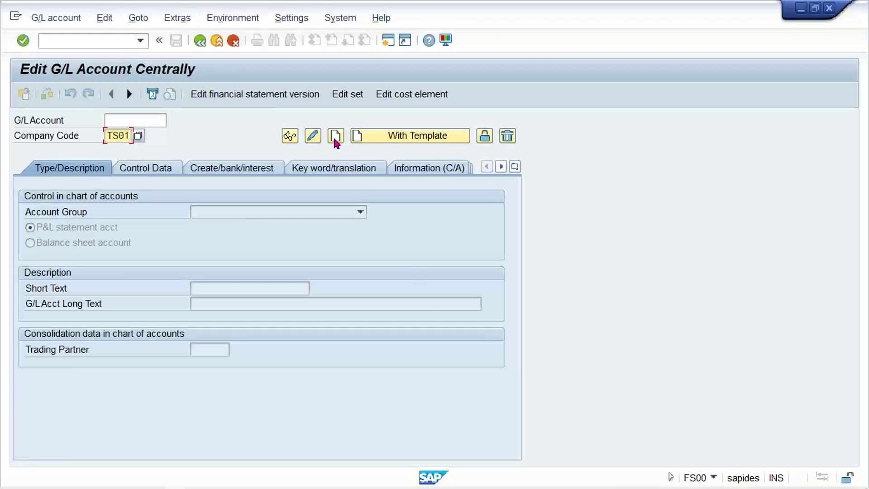
- Set the hierarchy display to "Display accounts in navigation tree" and acknowledge the information message
click(296, 20)
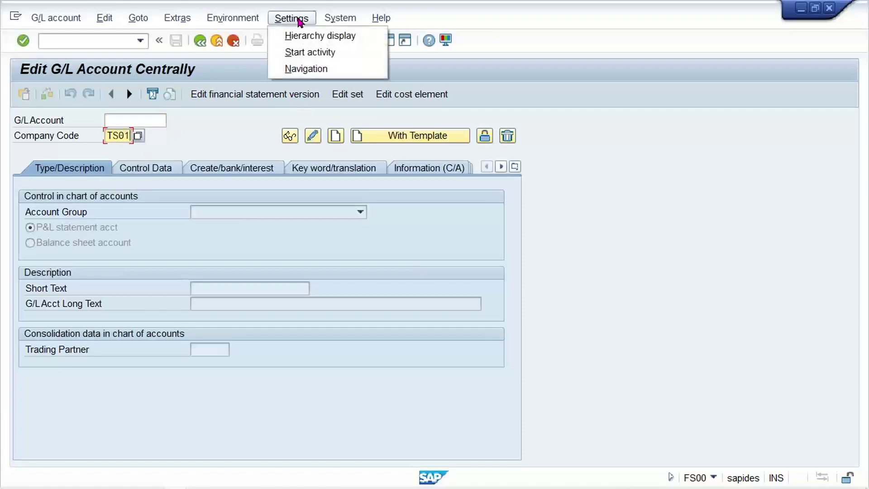
click(308, 40)
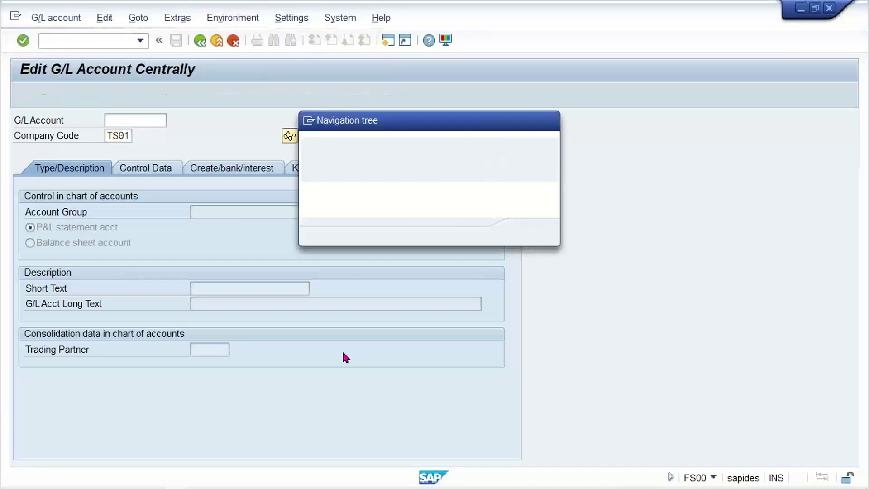
click(341, 208)
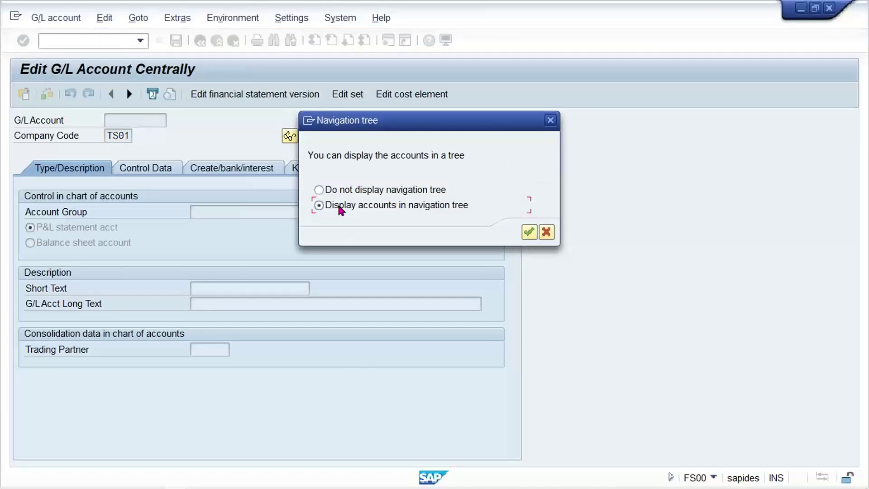
key(Return)
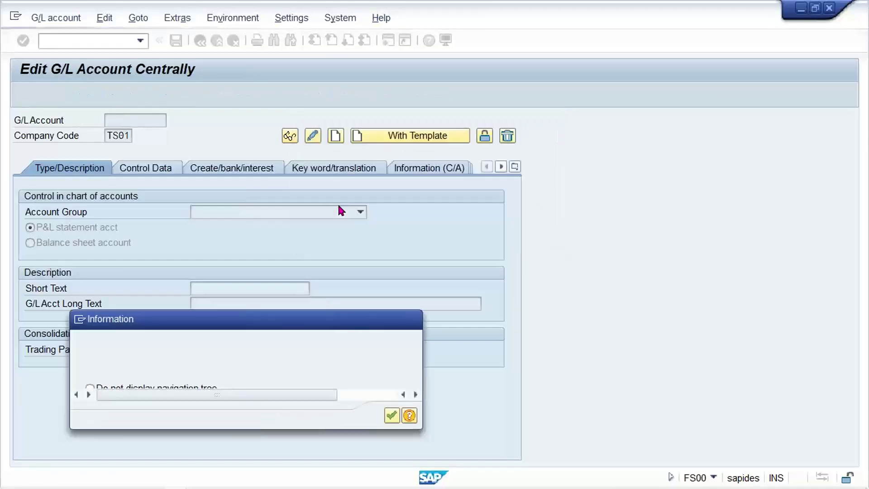
key(Return)
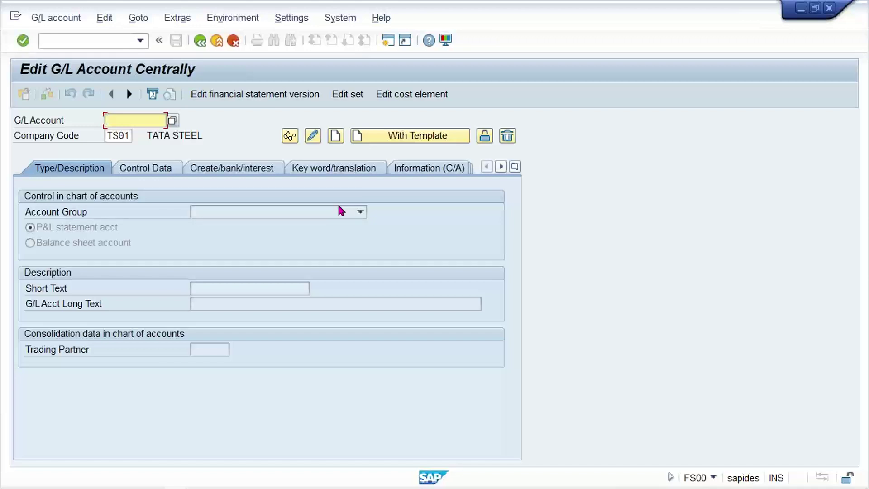
- Restart transaction /NFS00 to load the account navigation tree for company code TS01
click(86, 42)
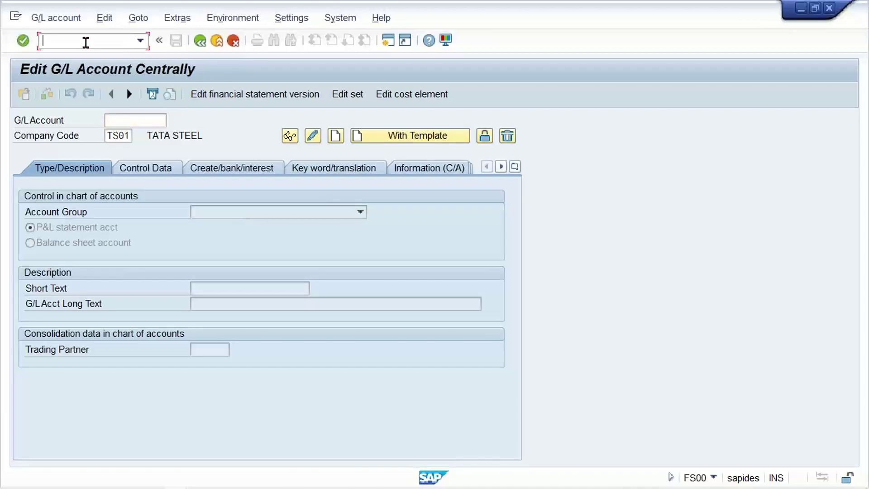
text(/NS)
key(BackSpace)
text(FS00)
key(Return)
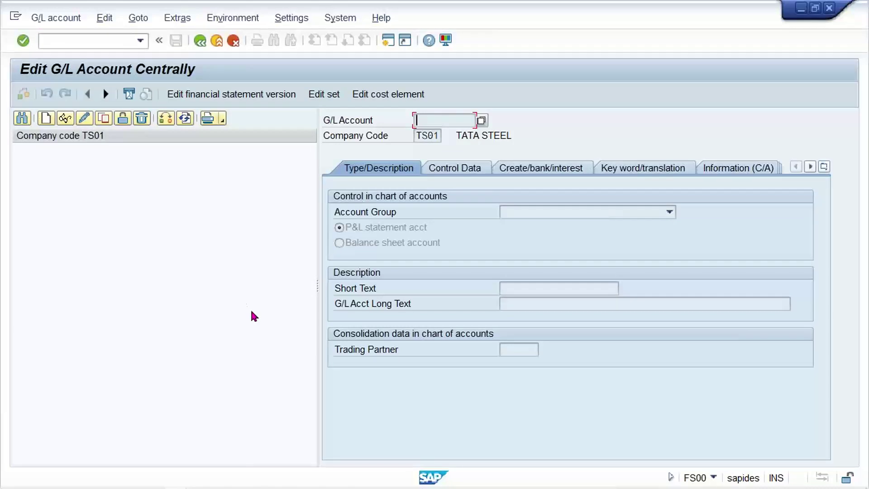
- Return to the SAP Easy Access screen with /n and open transaction FS00 from there
key(ctrl+slash)
click(61, 37)
text(/n)
key(Return)
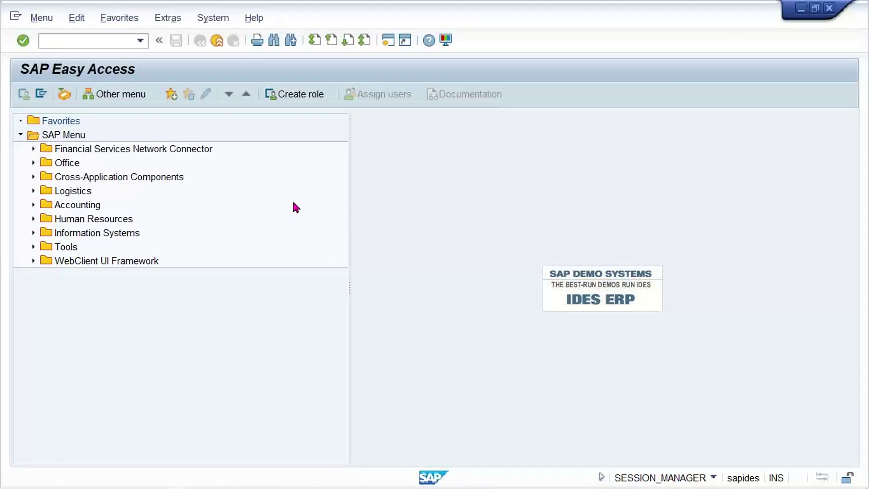
click(54, 39)
text(FS00)
key(Return)
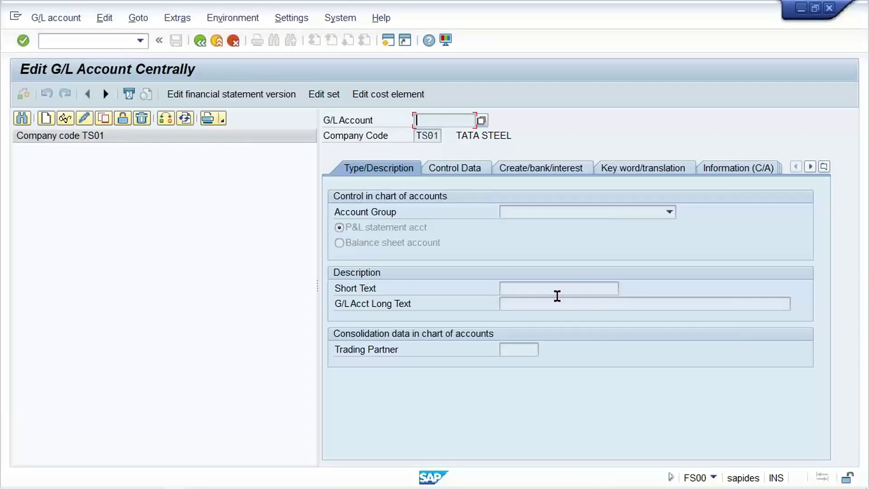
- Exit G/L account editing with /N, open transaction OX02 and display the locked company code data
key(ctrl+slash)
text(/N)
key(Return)
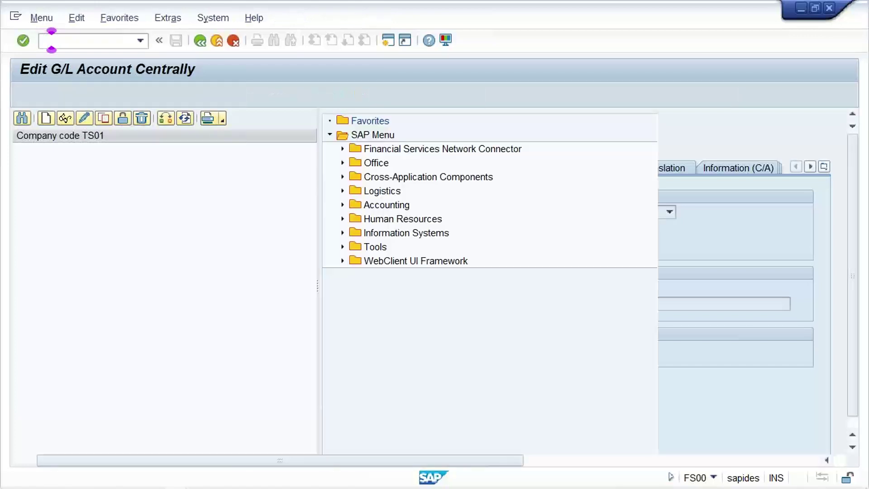
click(69, 40)
text(OX02)
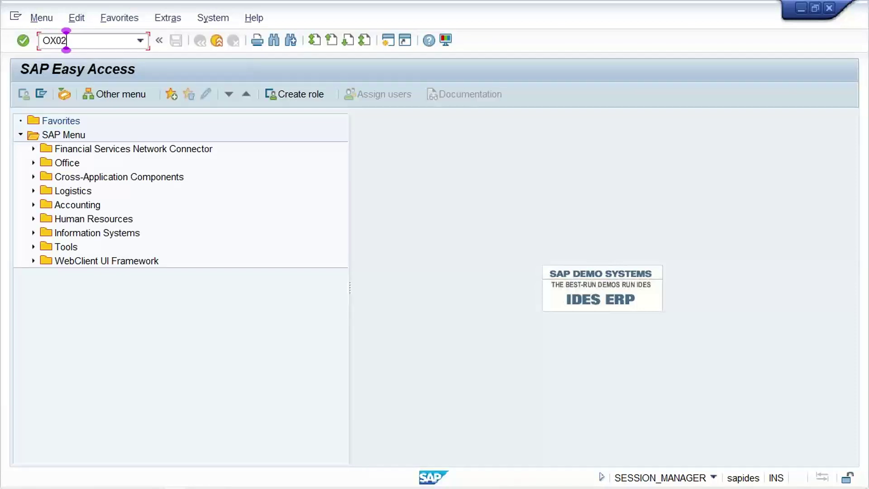
key(Return)
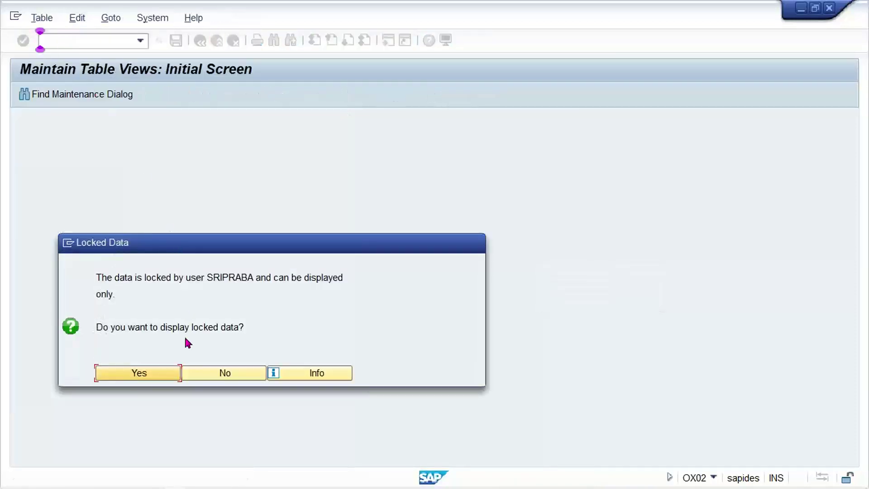
click(150, 375)
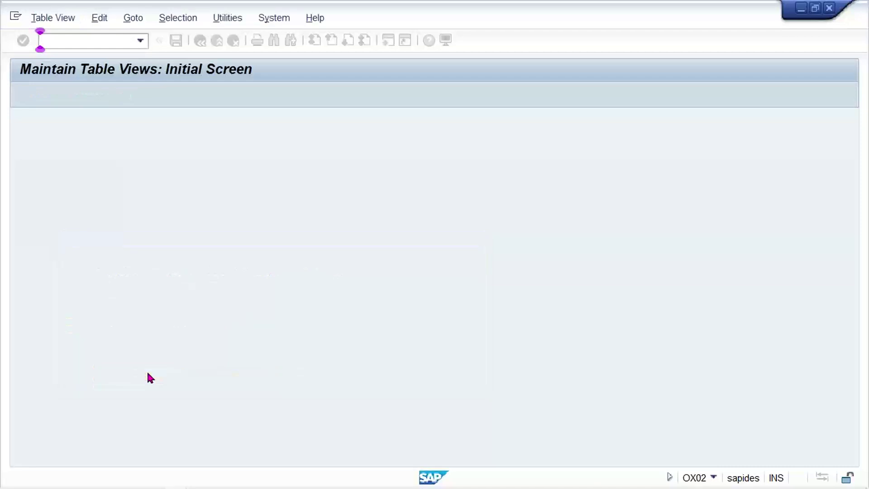
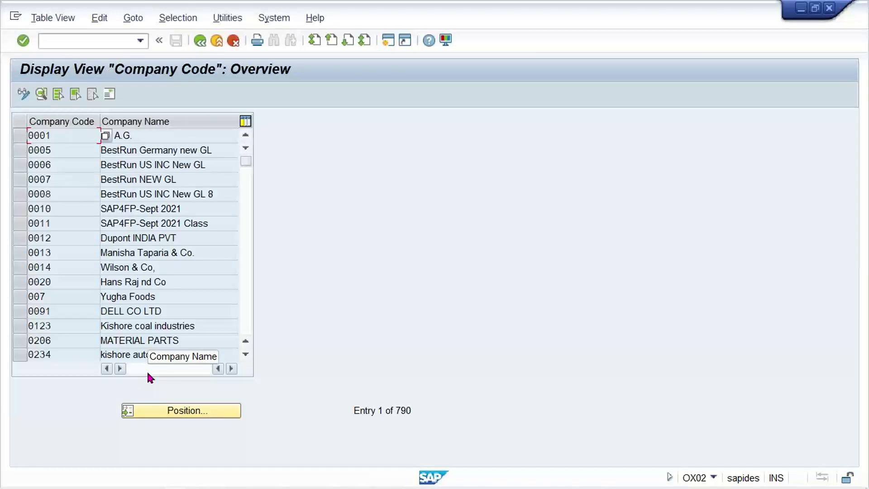
- Open transaction FS00 with /NFS00 and start creating G/L account 1000 in company code TS01
click(78, 41)
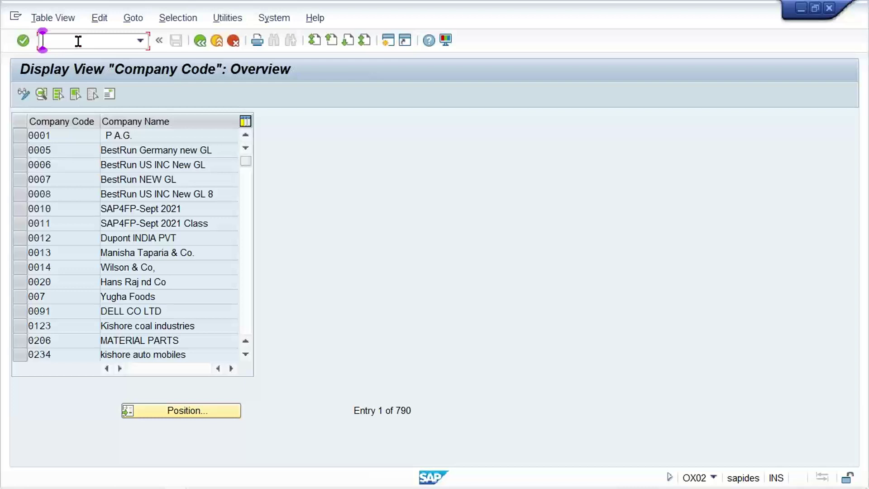
text(/NFS00)
key(Return)
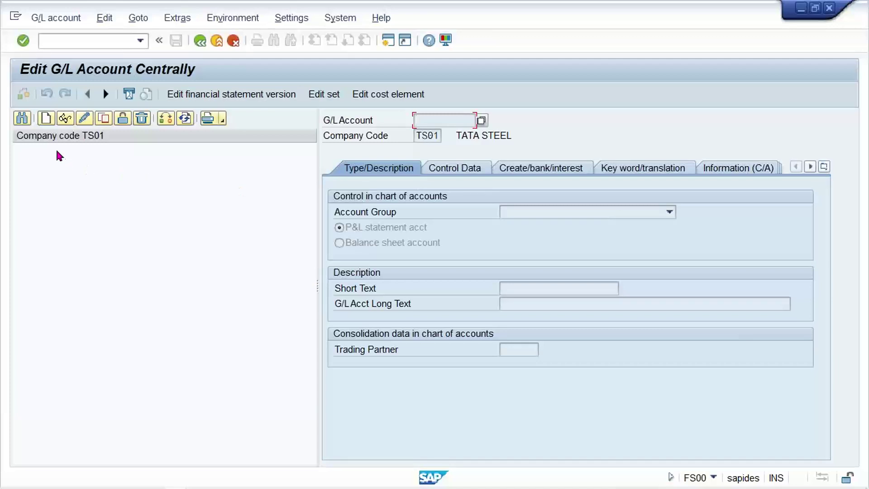
click(46, 118)
text(1000)
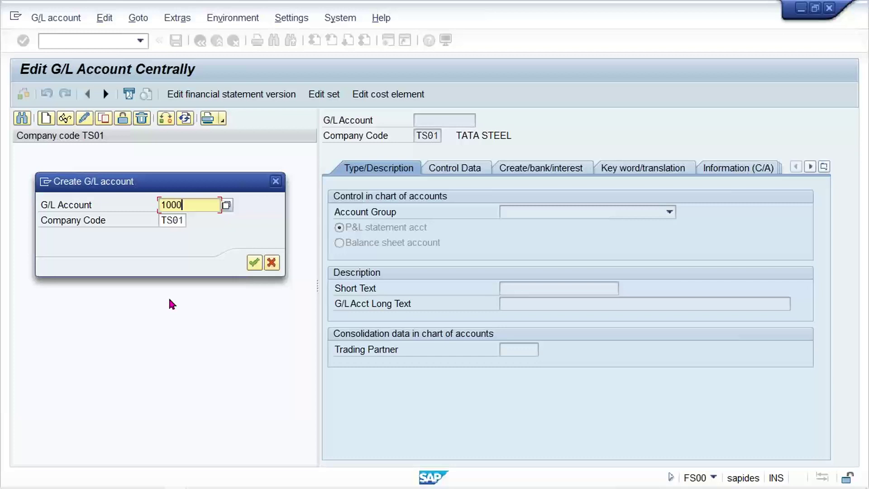
- Create an additional session from the account creation dialog and open transaction OBD4 in it
mouse_move(213, 483)
click(45, 181)
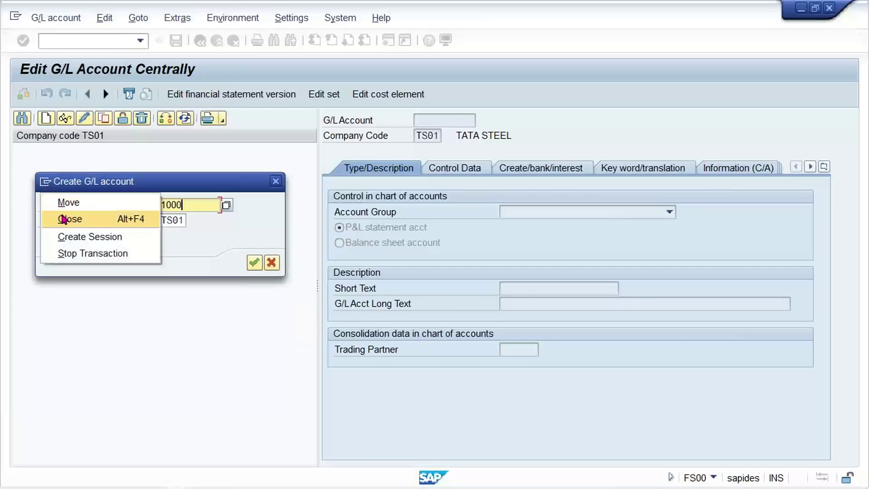
click(76, 237)
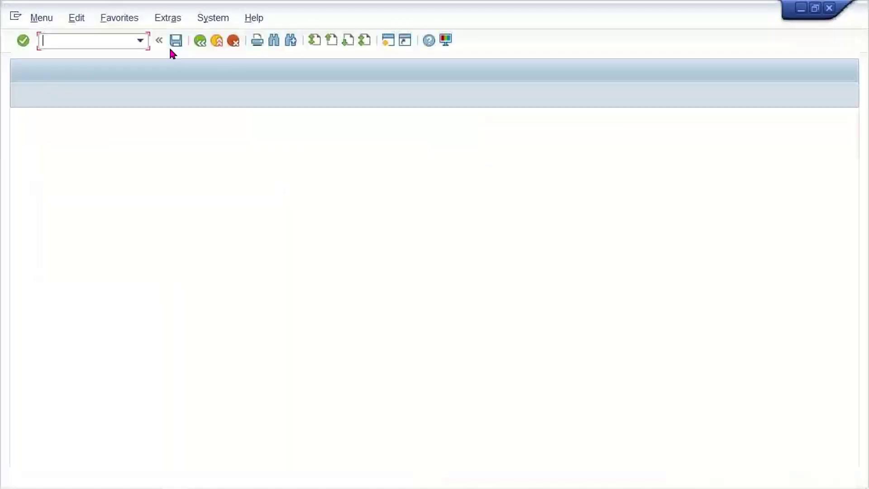
text(OBD4)
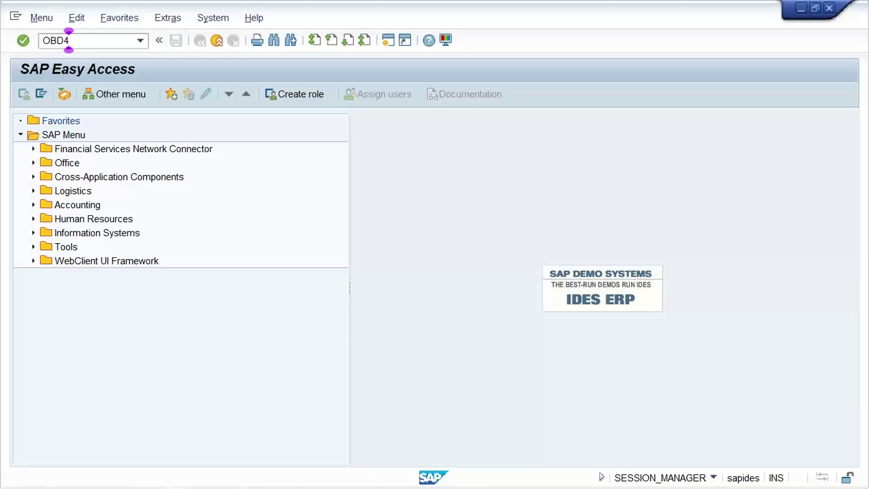
key(Return)
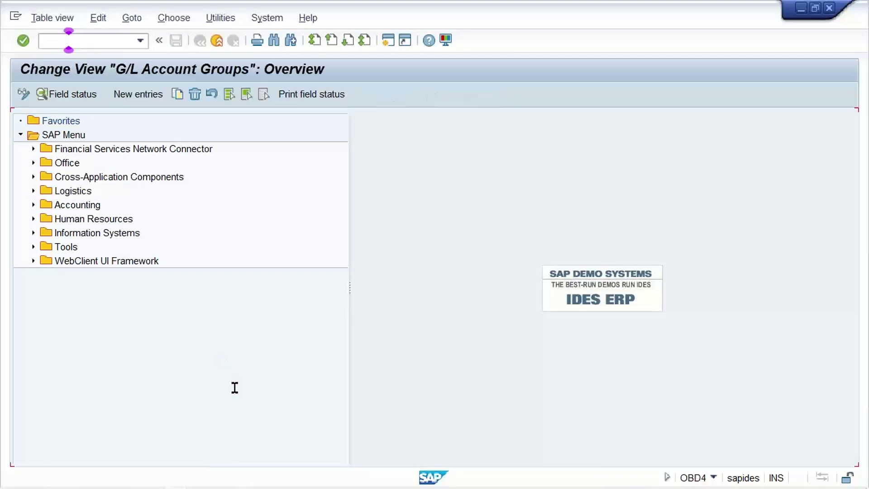
- Position the account group list at chart of accounts TS01 and select all of its account groups
click(173, 457)
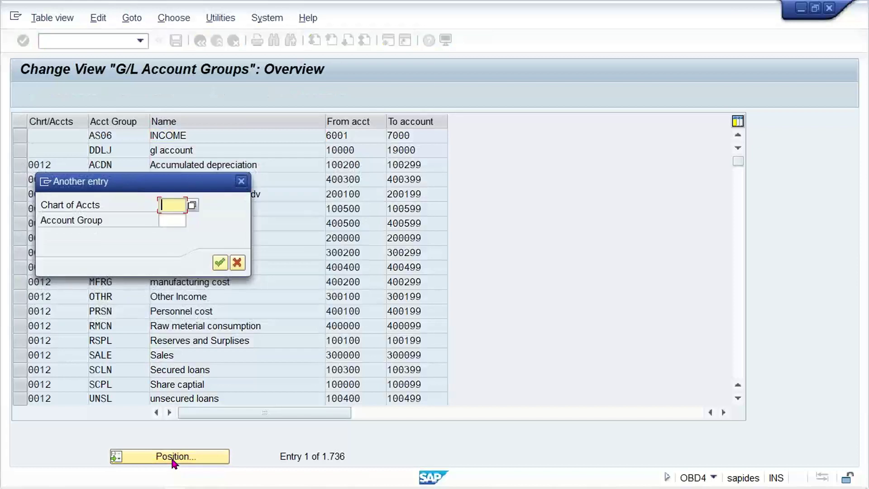
text(TS01)
key(Return)
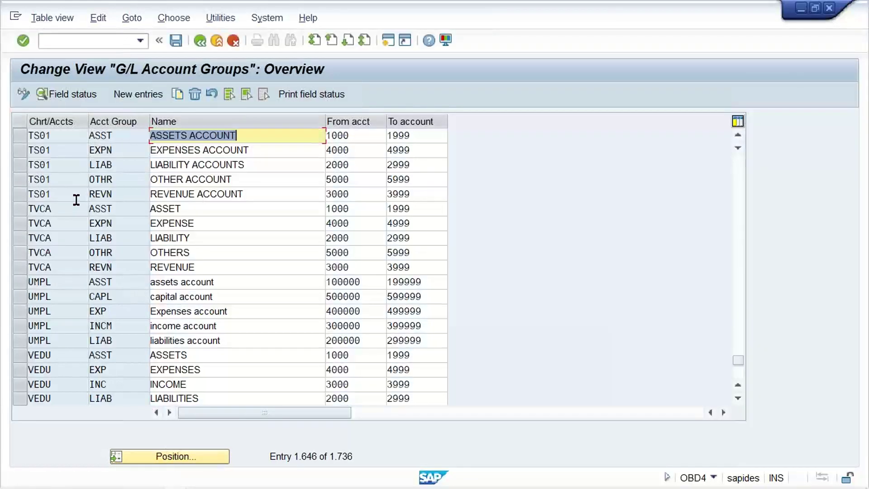
drag(19, 137, 16, 194)
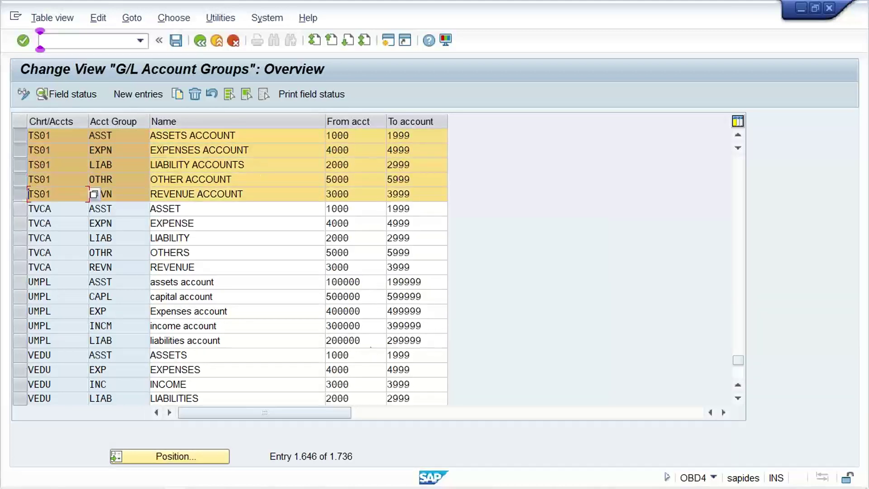
- Compare the new G/L account number with the from and to account range of TS01 group ASST, and return to the creation dialog
mouse_move(285, 469)
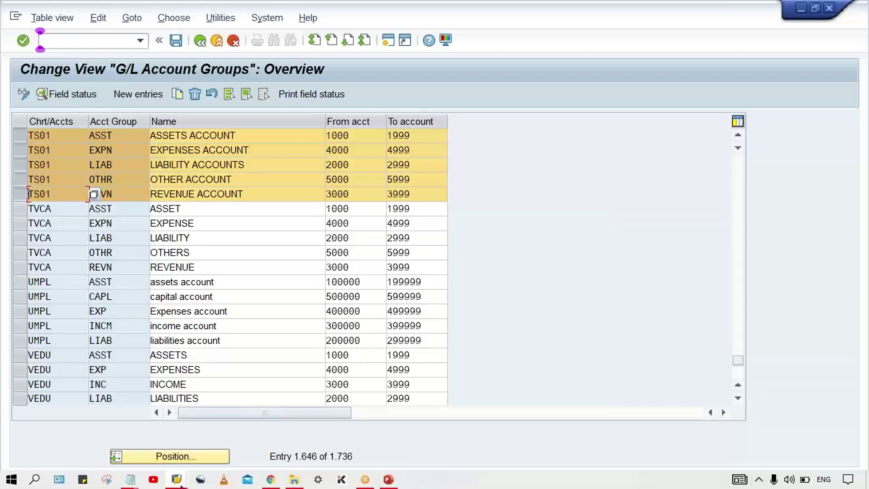
mouse_move(191, 478)
click(191, 460)
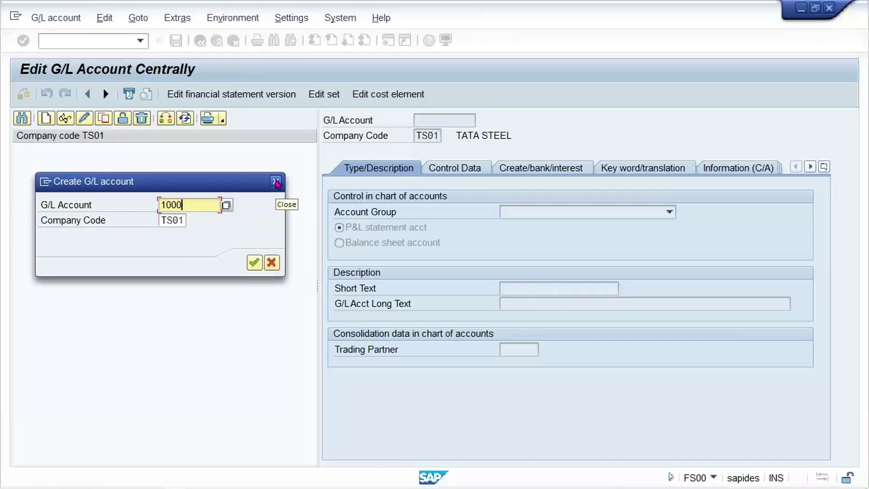
mouse_move(232, 473)
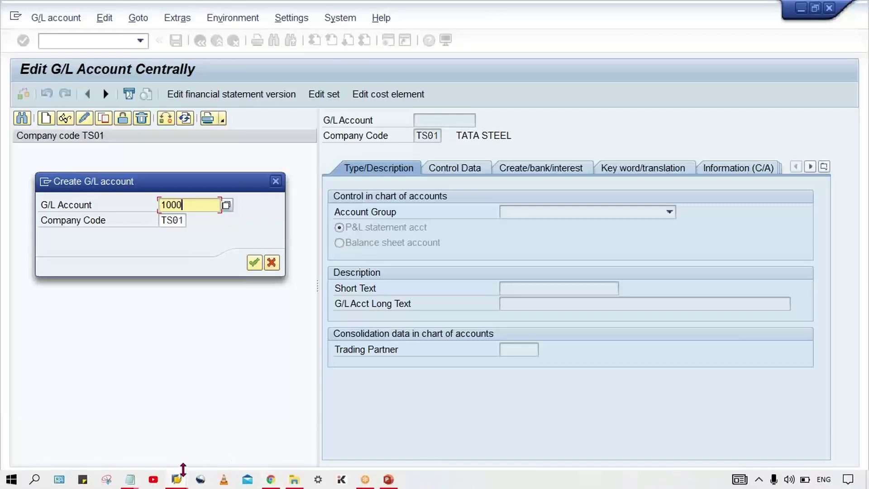
click(177, 478)
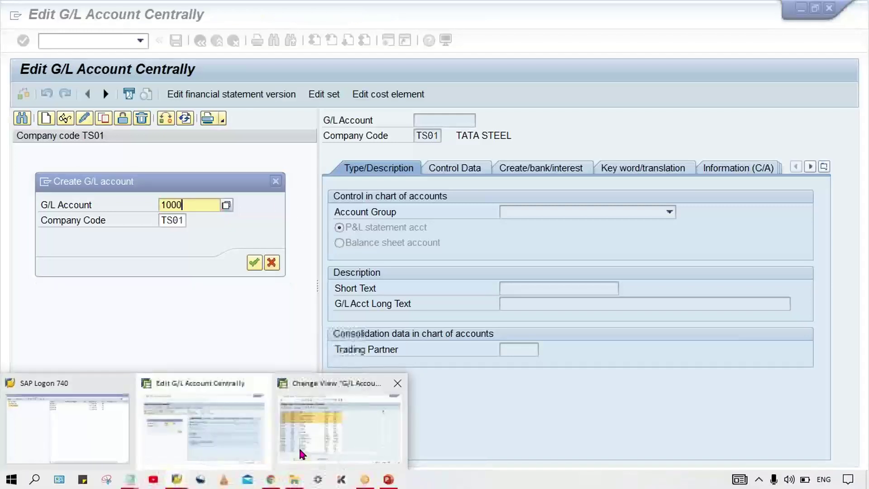
click(300, 454)
click(112, 136)
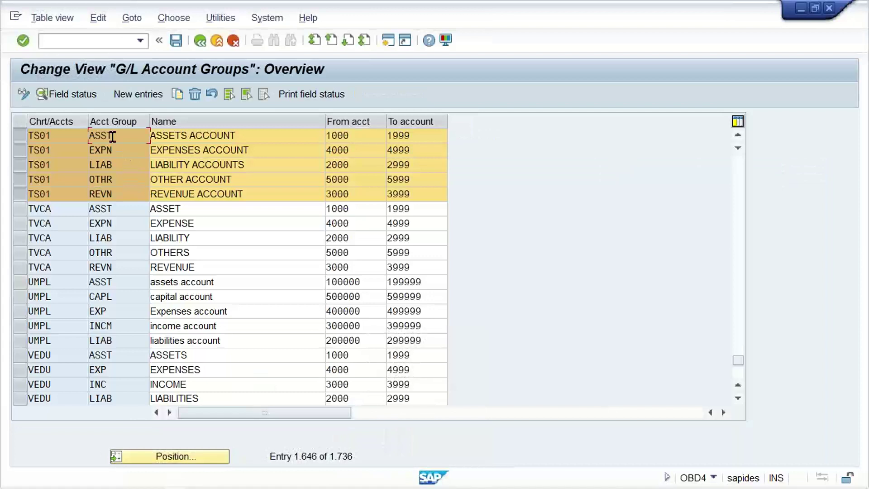
click(368, 131)
click(427, 135)
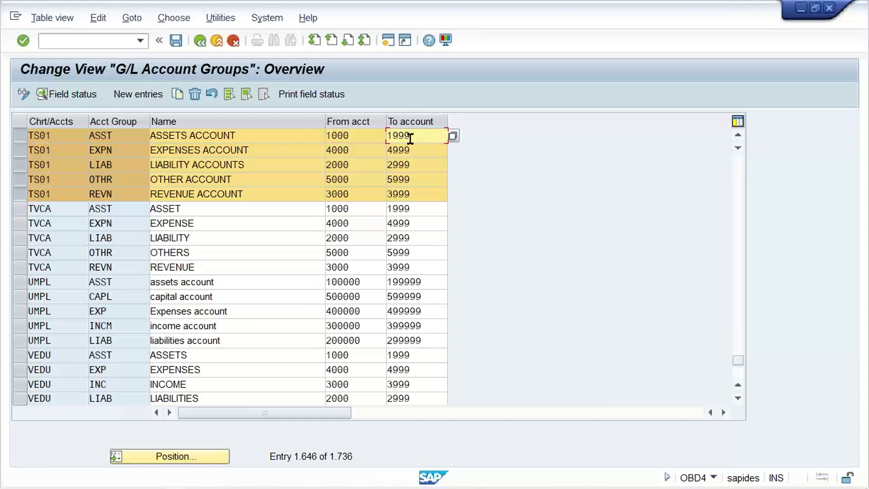
click(369, 136)
click(420, 139)
click(382, 140)
key(alt+Tab)
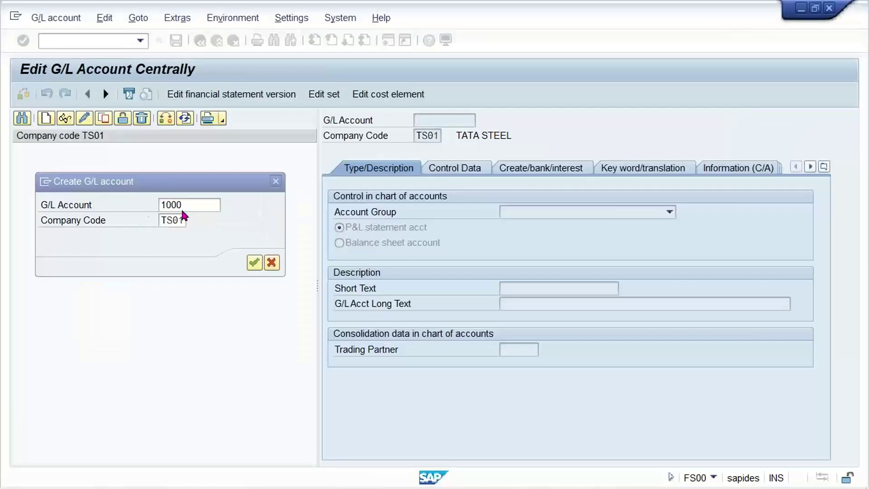
- Confirm G/L account 1000, assign account group ASST ASSETS ACCOUNT and classify it as a balance sheet account
click(195, 205)
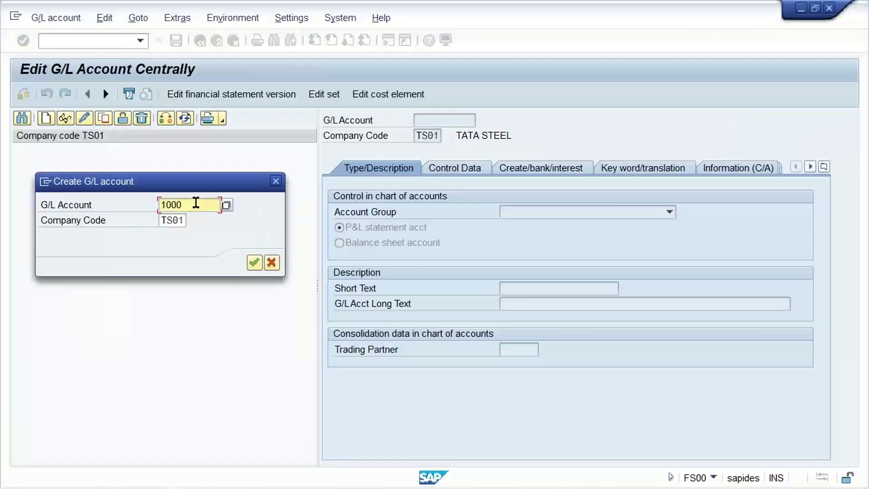
key(Return)
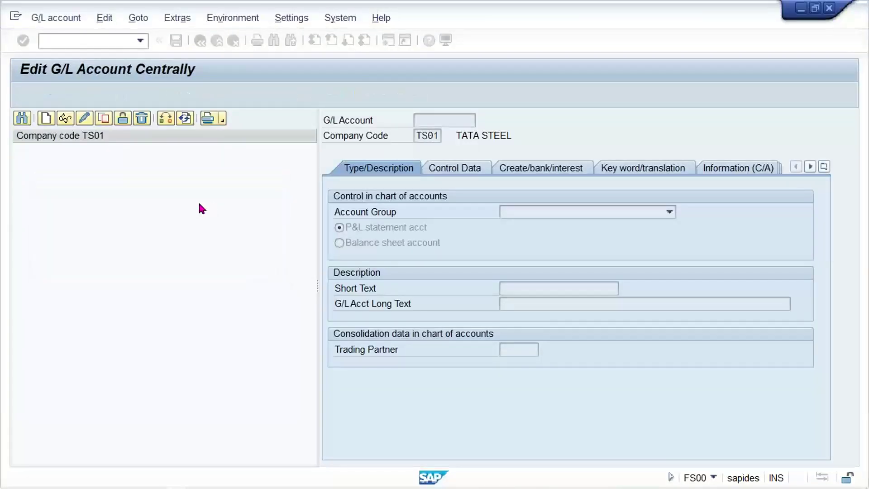
click(593, 212)
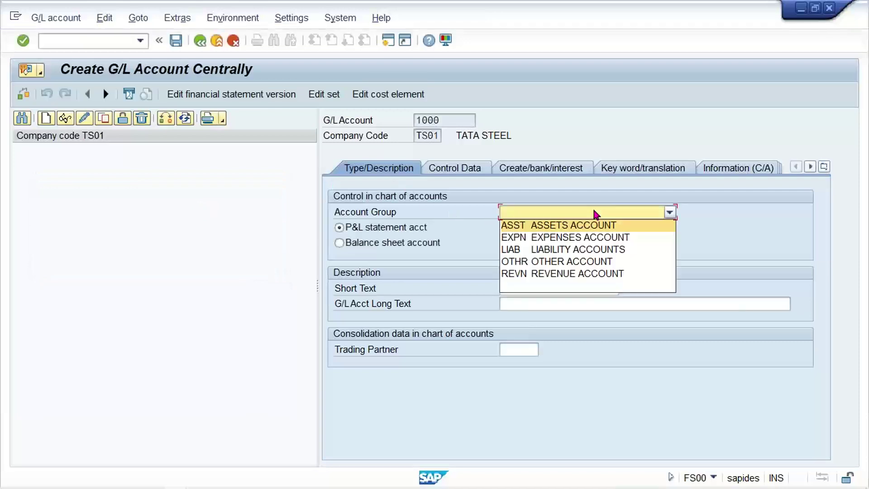
click(590, 224)
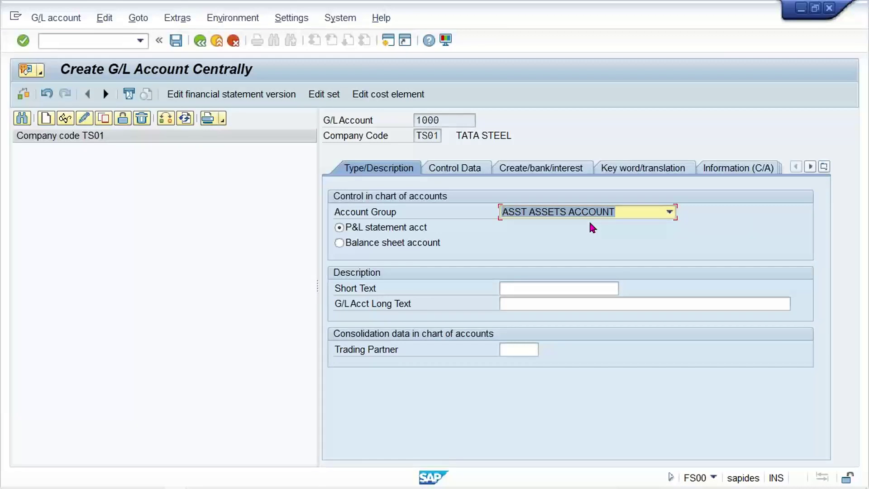
click(374, 243)
- Enter "HDFC BANK ACT." as both the short text and the long text of G/L account 1000
click(524, 287)
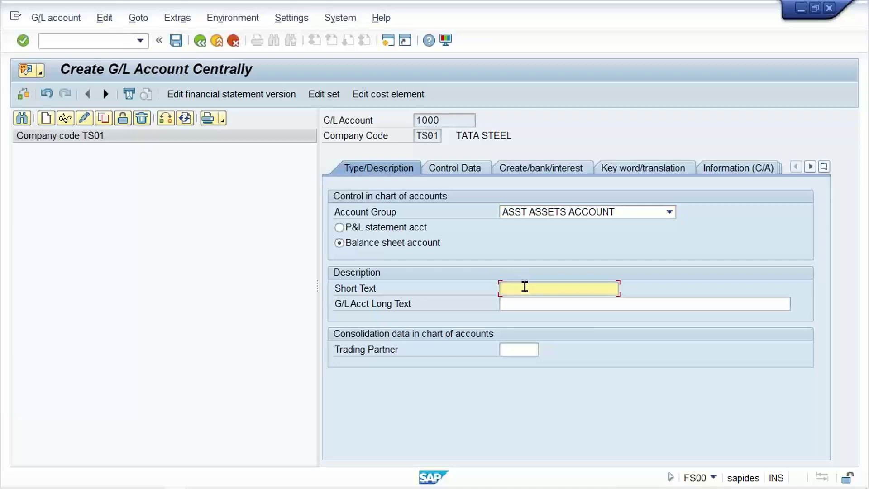
text(H)
key(Down)
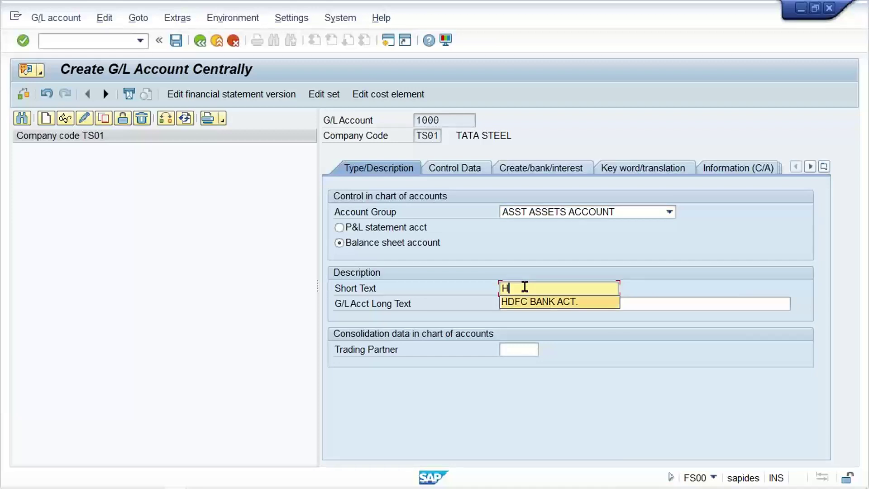
key(Return)
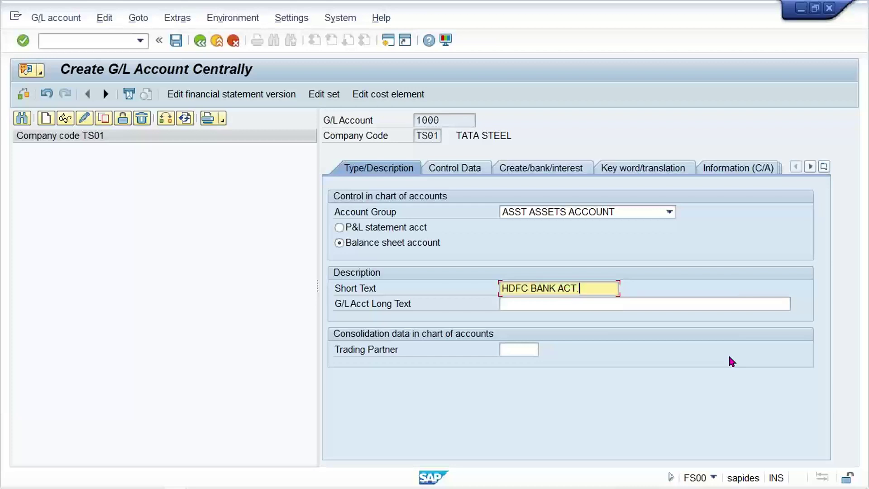
key(Tab)
text(HDFC BANK ACT.)
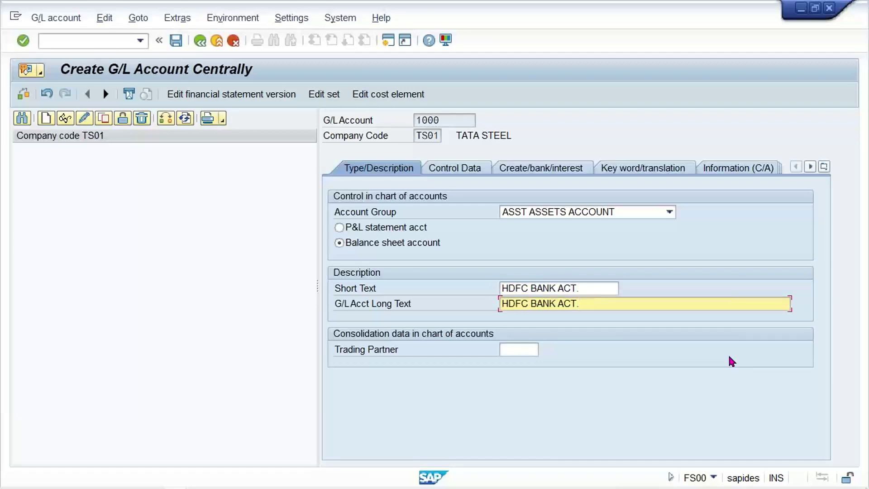
click(598, 287)
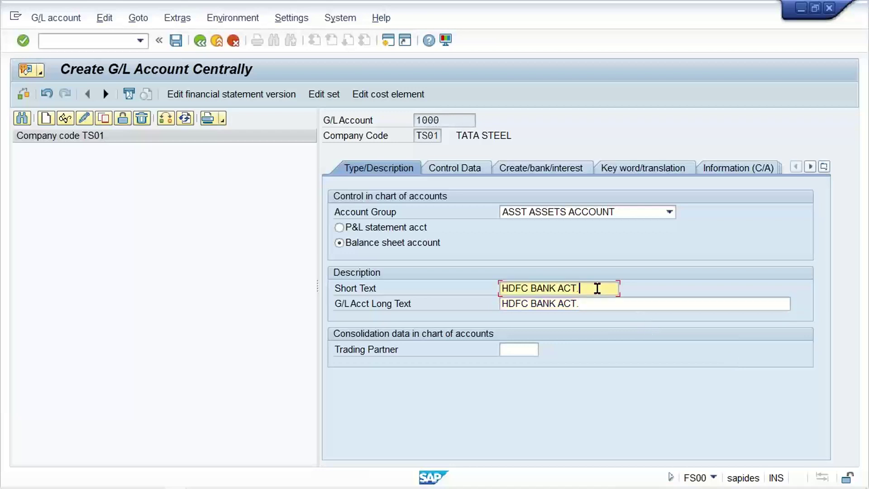
drag(597, 307, 479, 308)
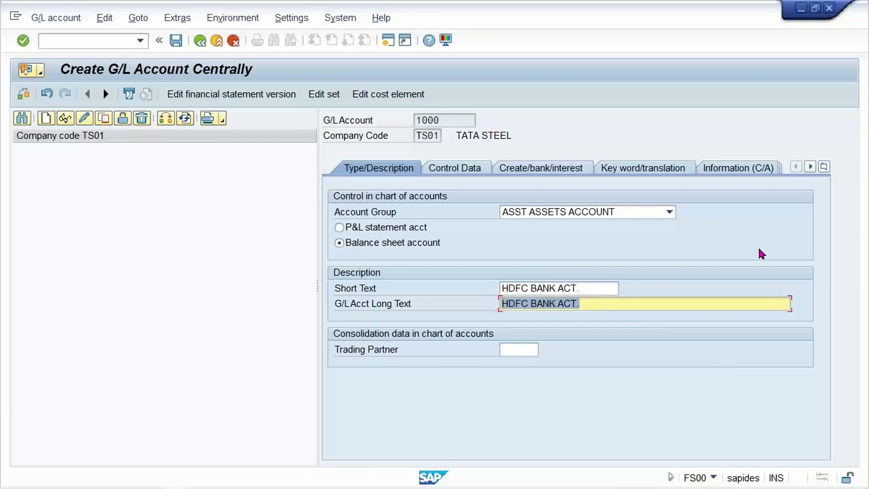
drag(598, 284, 463, 301)
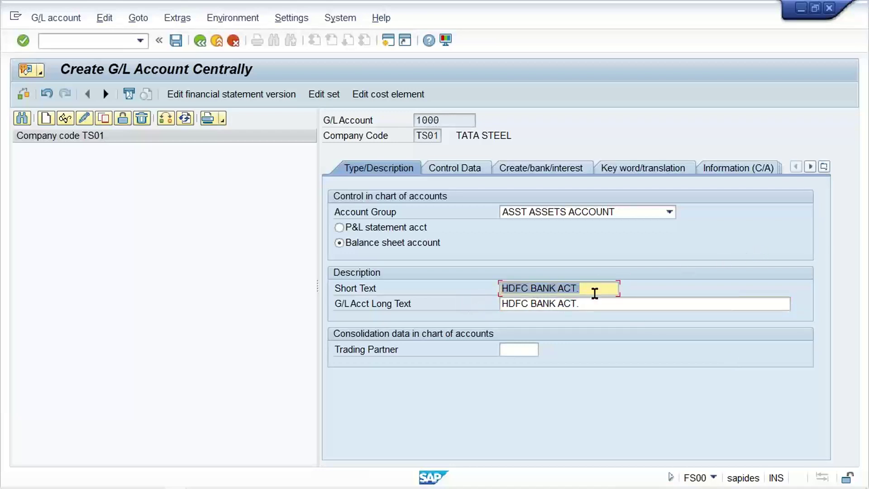
- In the account's control data, enable balances in local currency only and line item display, and set the sort key to 001
click(471, 170)
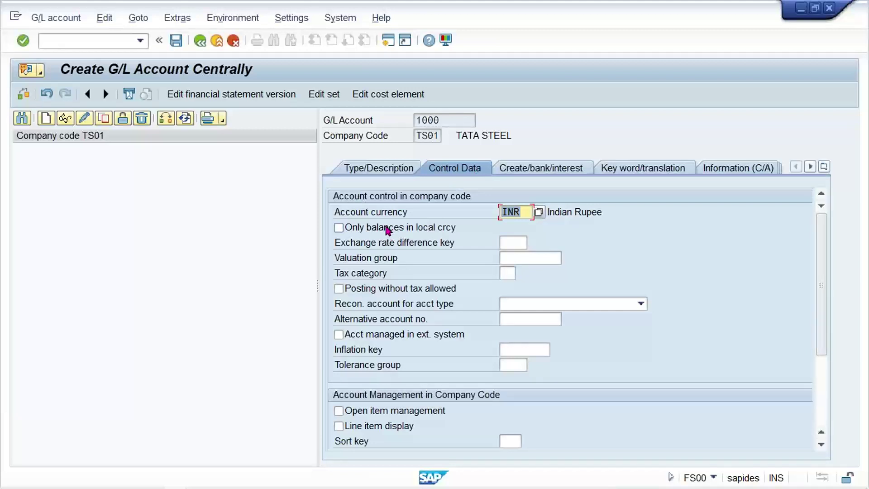
click(359, 227)
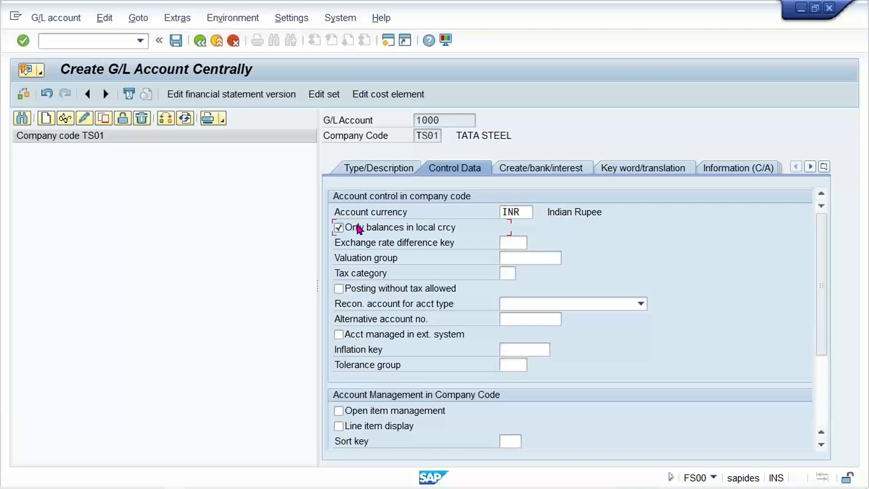
click(371, 429)
click(507, 438)
text(0)
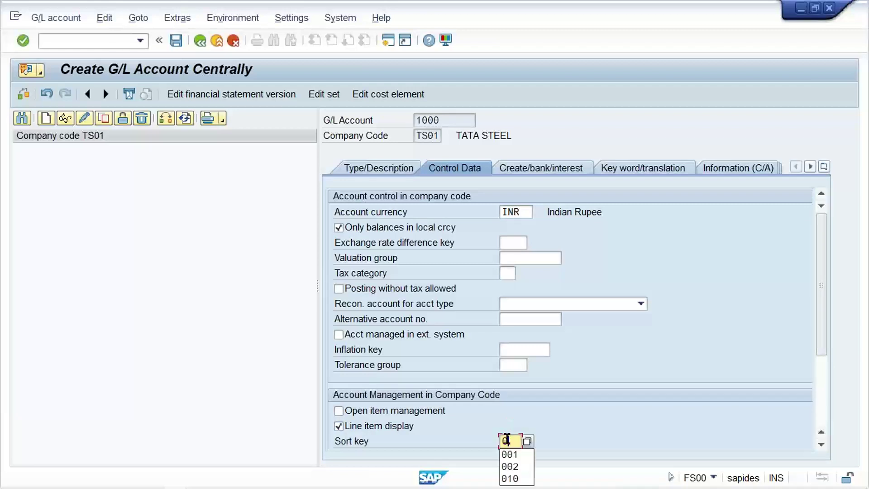
text(01)
- Assign field status group G001 to G/L account 1000 and save the account
right_click(547, 173)
click(526, 160)
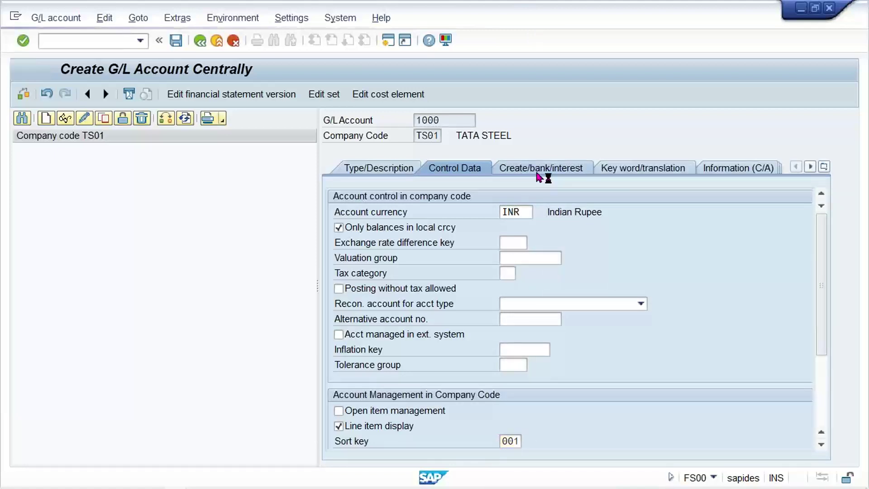
click(537, 175)
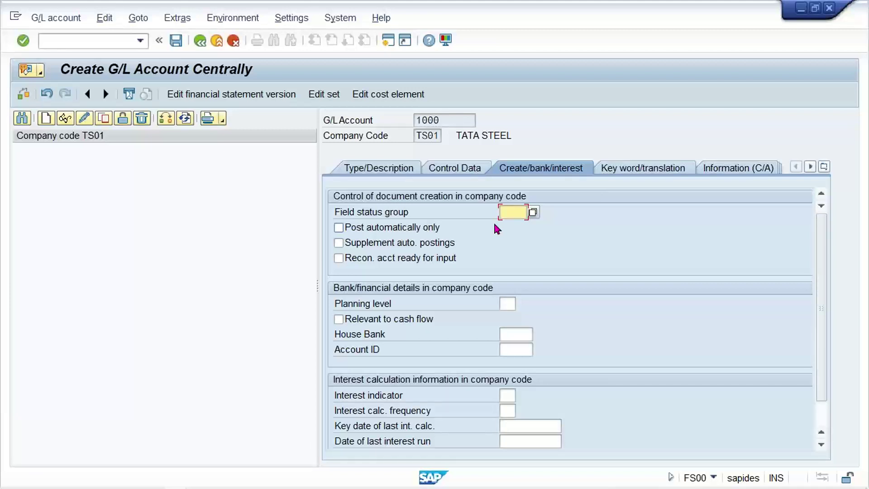
text(G001)
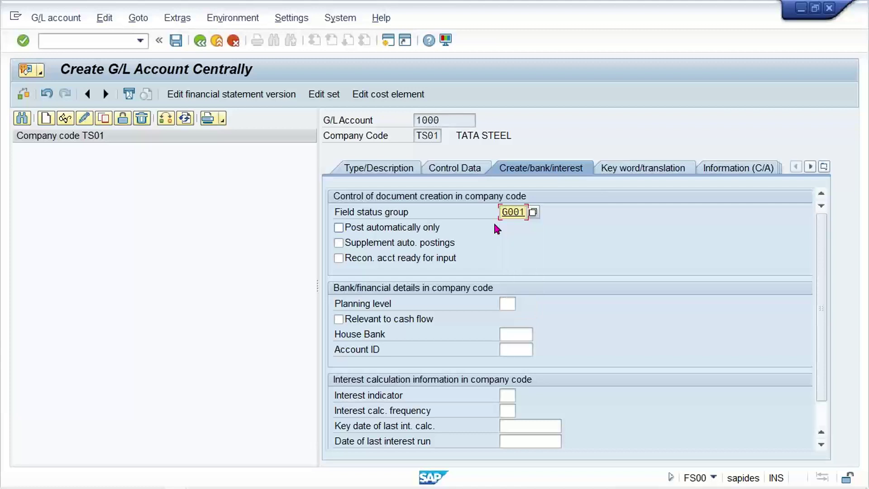
key(ctrl+s)
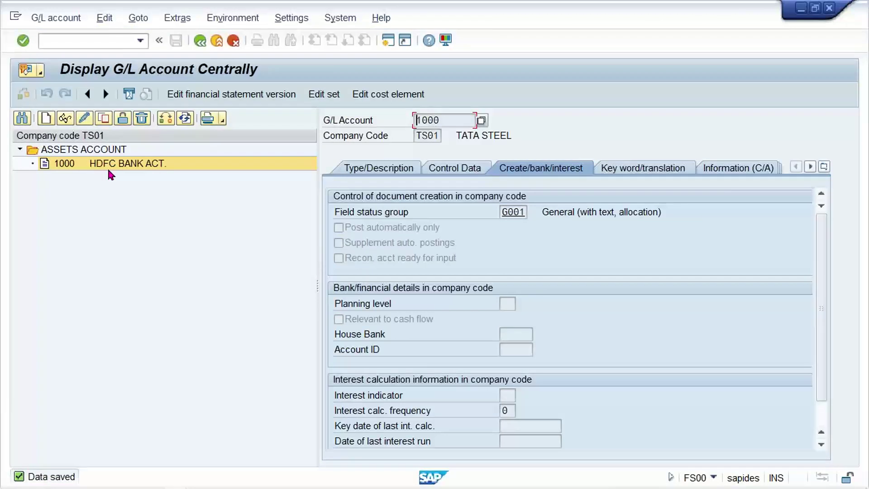
- Start creating another G/L account for TS01 and check the number range of its EXPN EXPENSES ACCOUNT group in the account groups overview
click(46, 119)
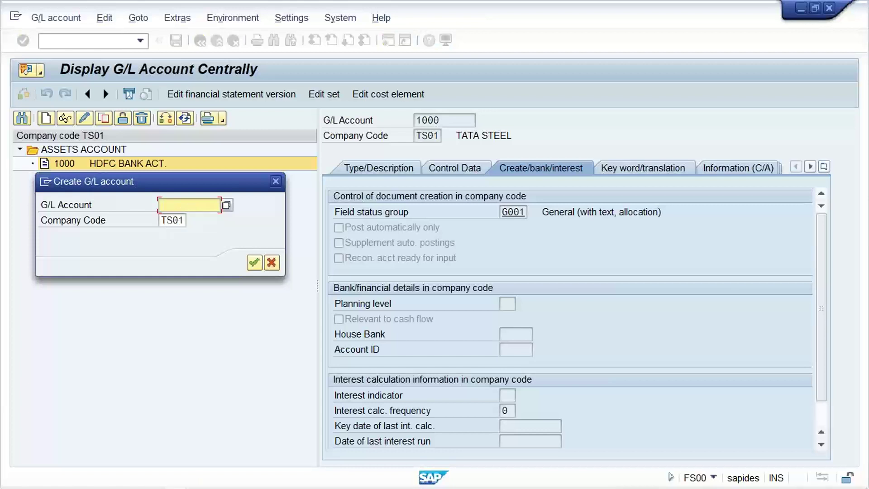
mouse_move(296, 472)
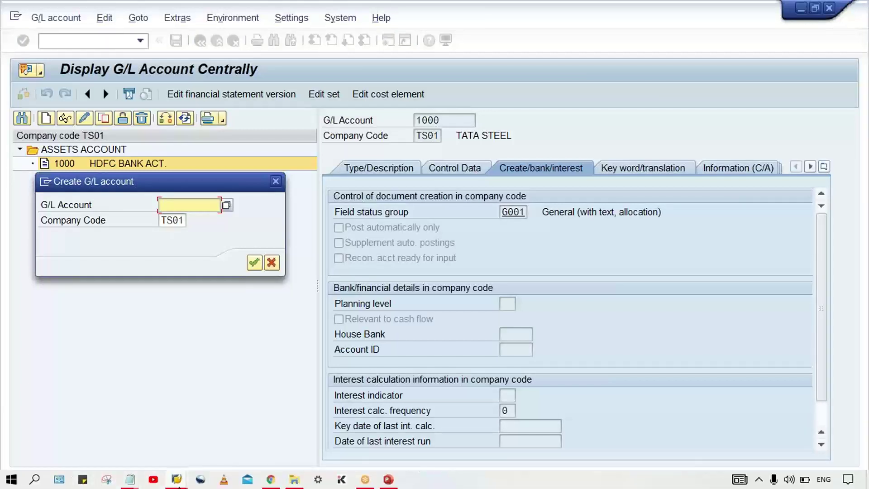
mouse_move(177, 481)
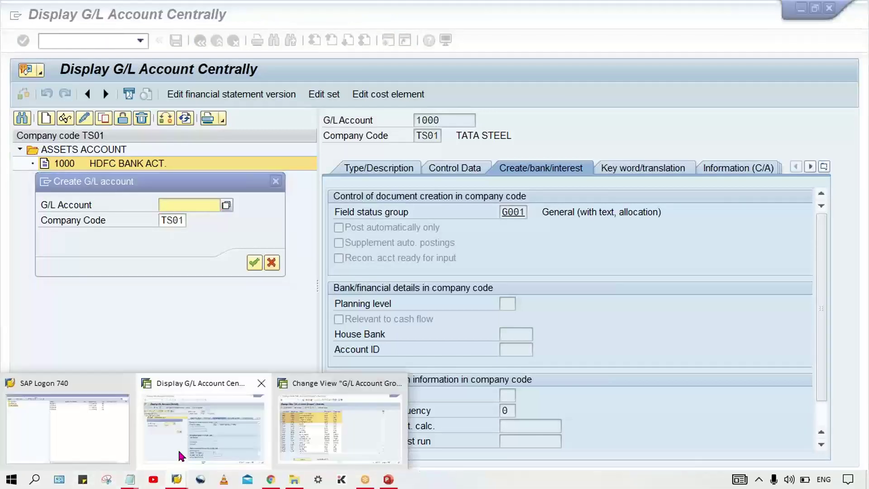
click(364, 433)
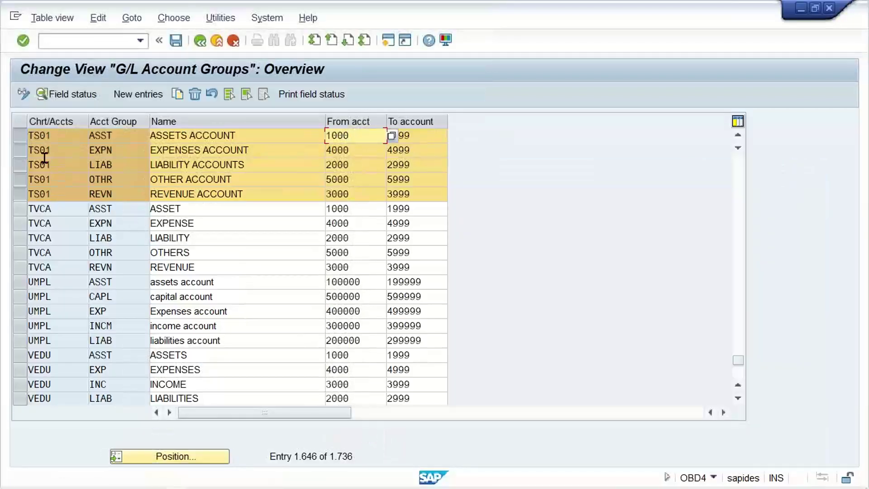
click(20, 150)
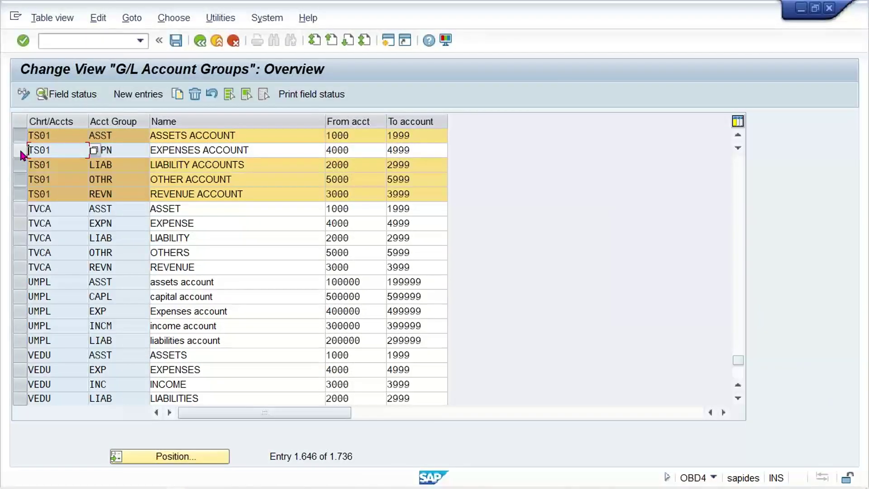
click(310, 151)
click(358, 151)
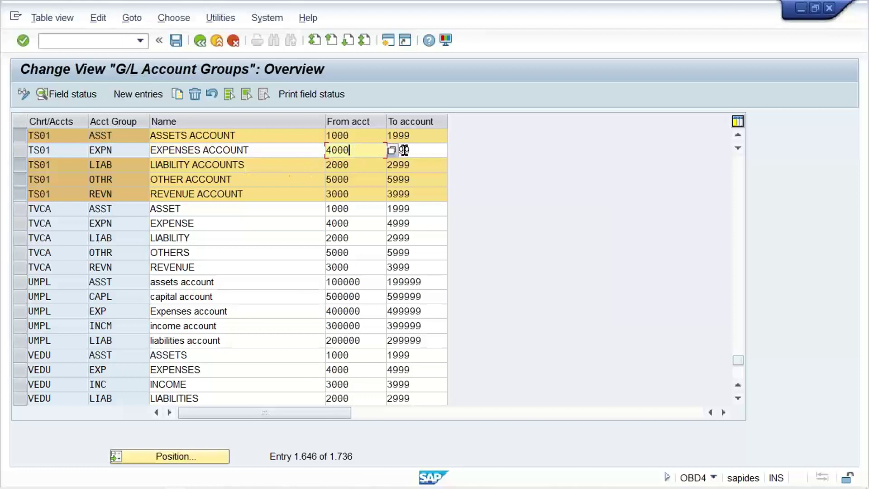
click(418, 150)
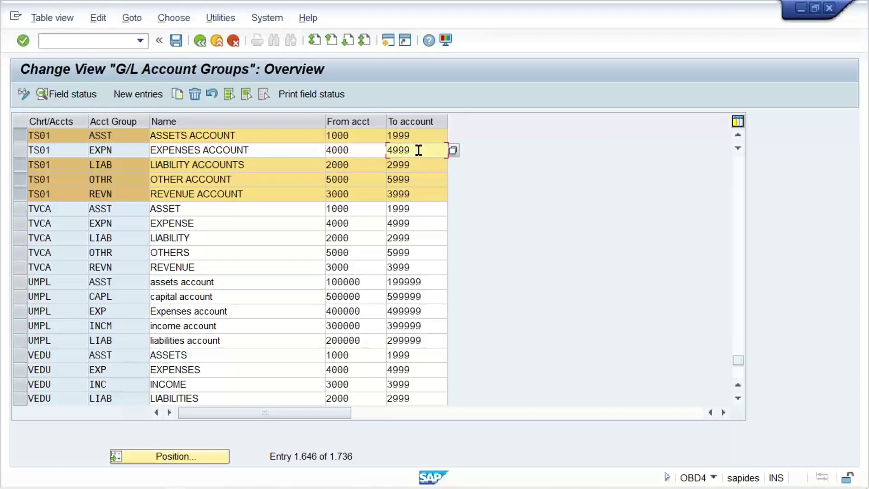
- Return to the new G/L account entry and confirm account number 4000 for company code TS01
key(alt+Tab)
click(195, 201)
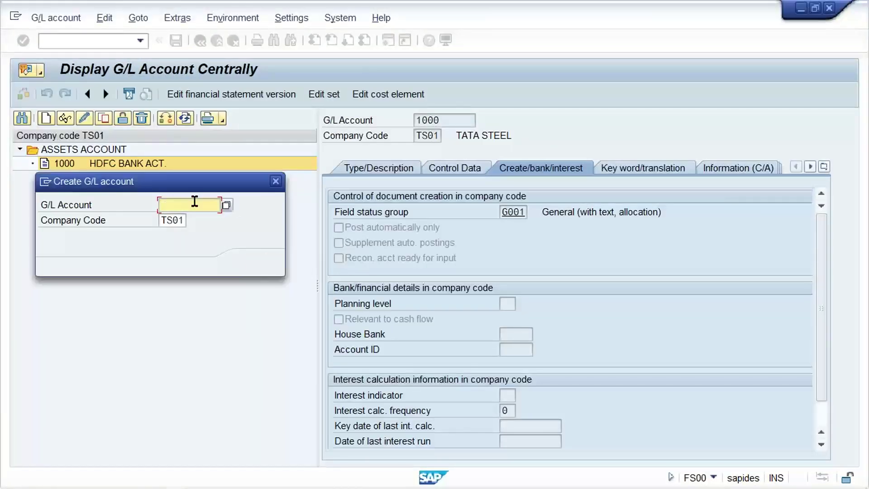
text(4000)
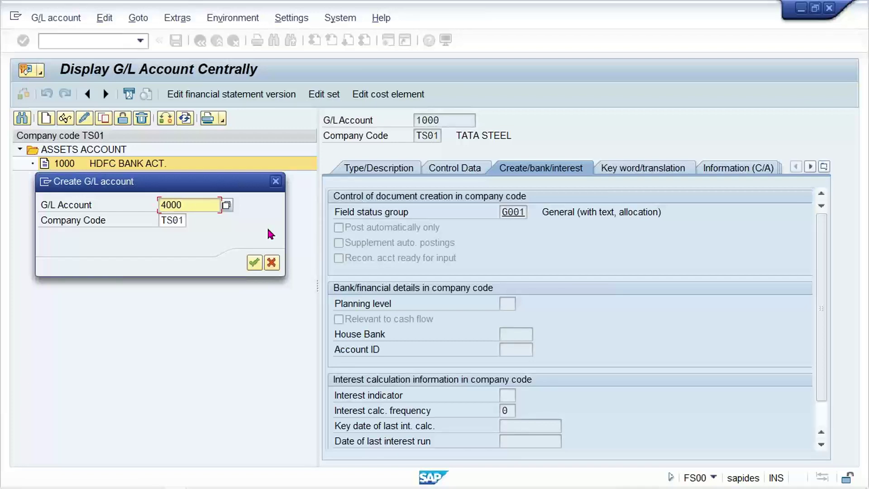
key(Return)
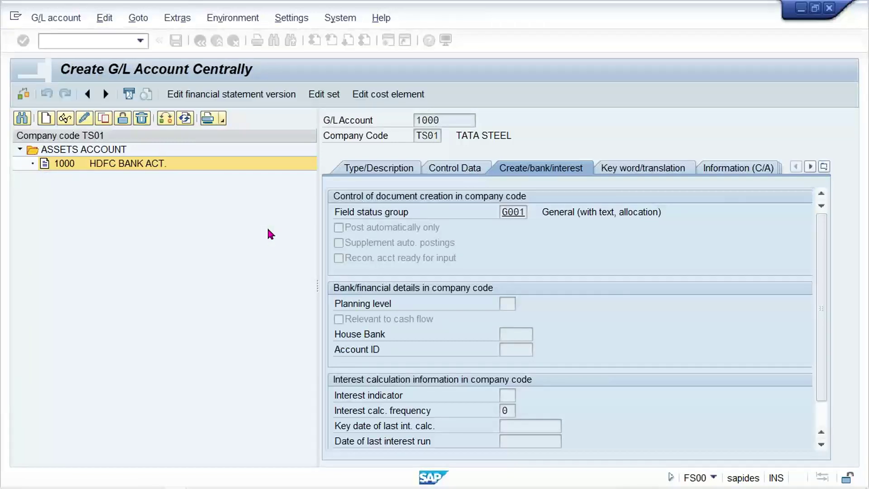
- Assign account group EXPN EXPENSES ACCOUNT to G/L account 4000 as a P&L statement account
click(399, 167)
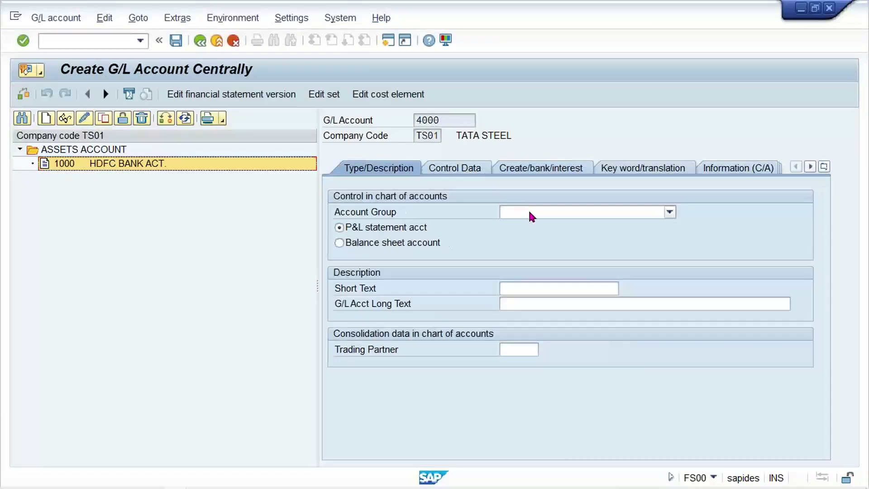
click(528, 209)
click(558, 238)
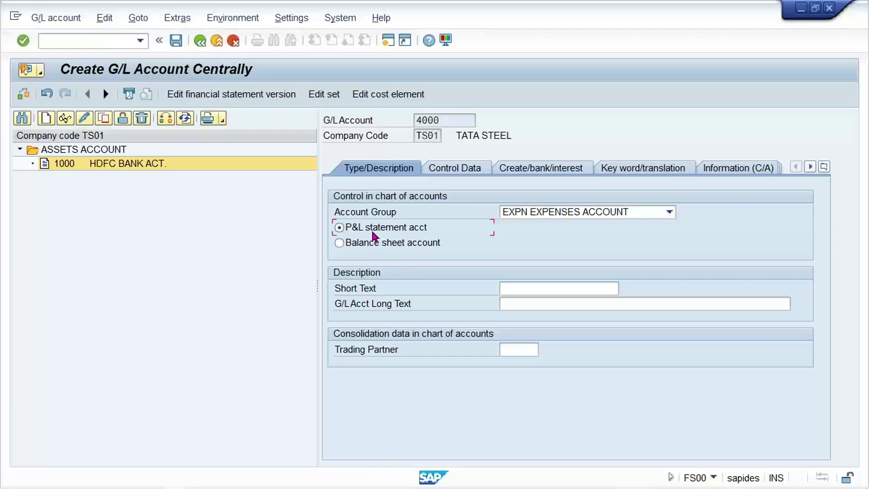
- Enter "RENT ACT." as both the short text and the long text of G/L account 4000
right_click(519, 292)
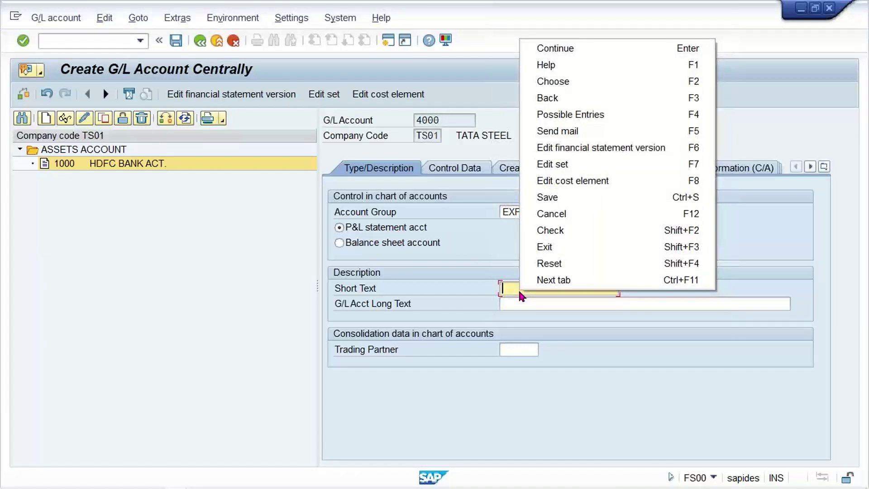
click(507, 290)
text(RE)
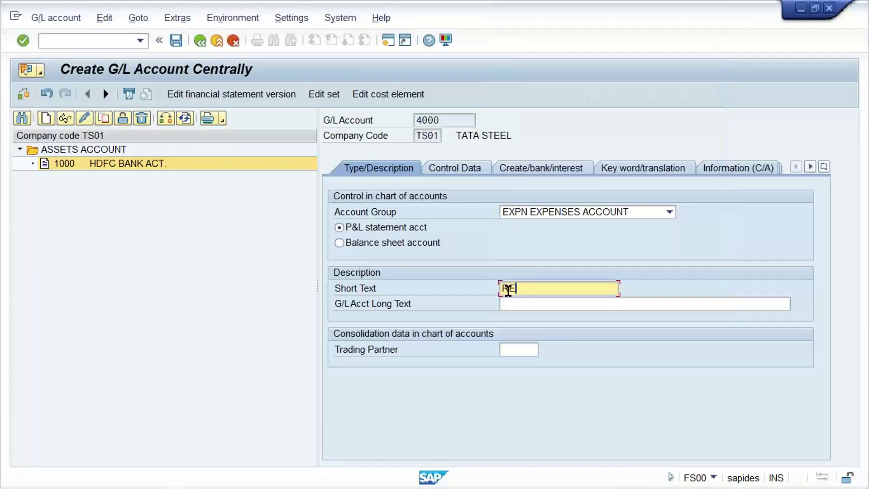
text(NT ACT.)
text(RENT ACT.)
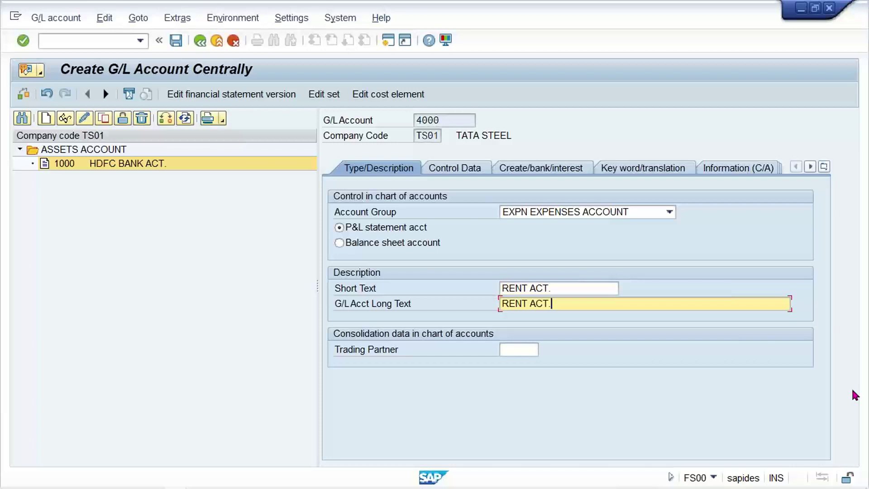
- In the control data of account 4000, enable only balances in local currency and line item display, and set the sort key to 001
click(461, 168)
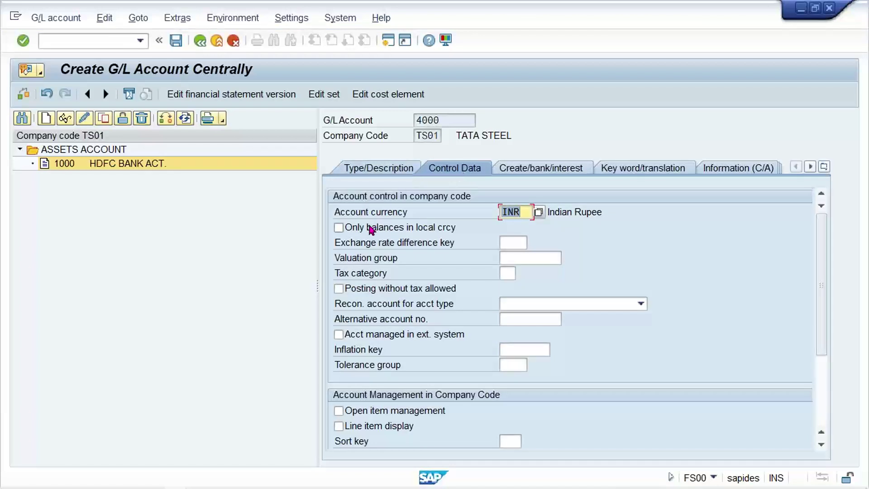
right_click(370, 228)
click(340, 228)
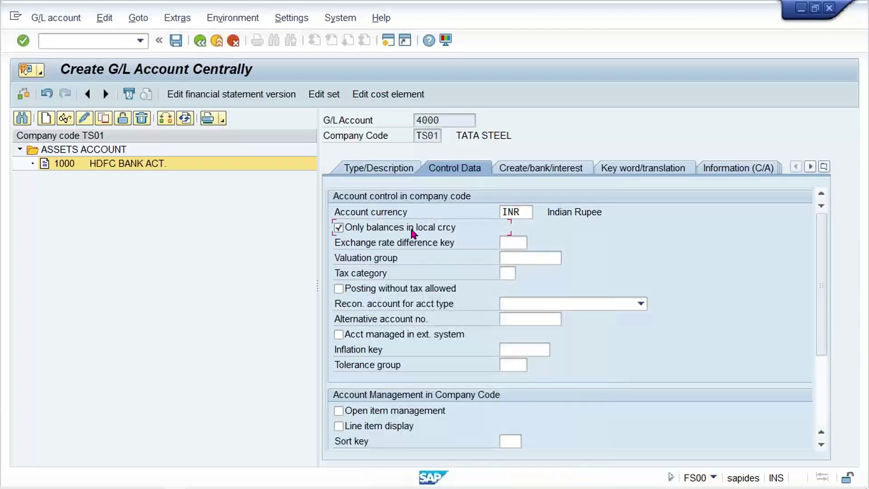
click(339, 426)
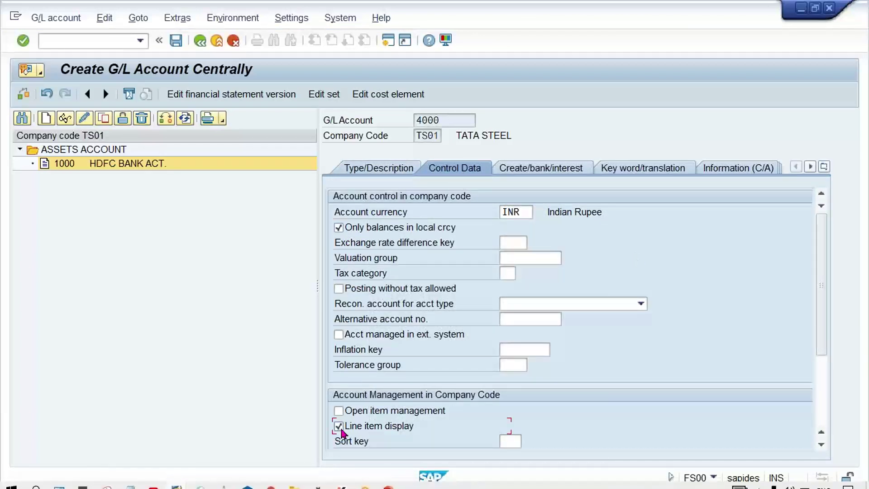
click(503, 442)
key(Down)
key(Return)
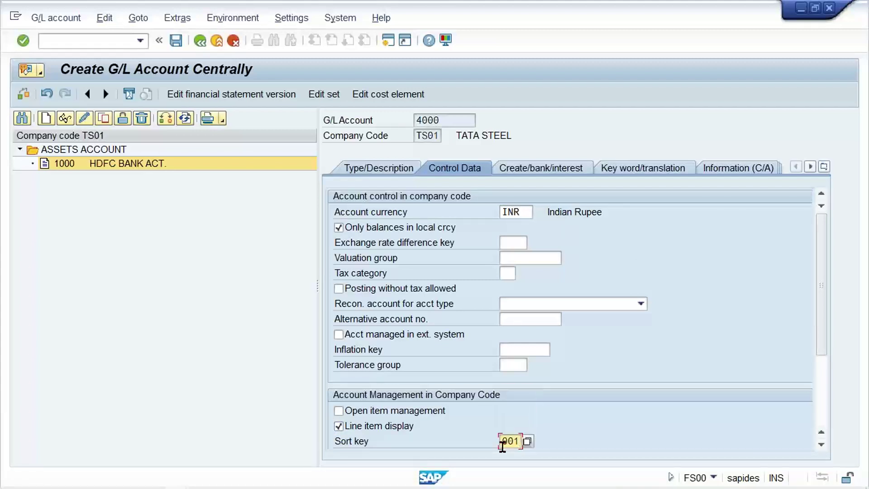
- Assign field status group G001 to G/L account 4000 and save the account
click(558, 169)
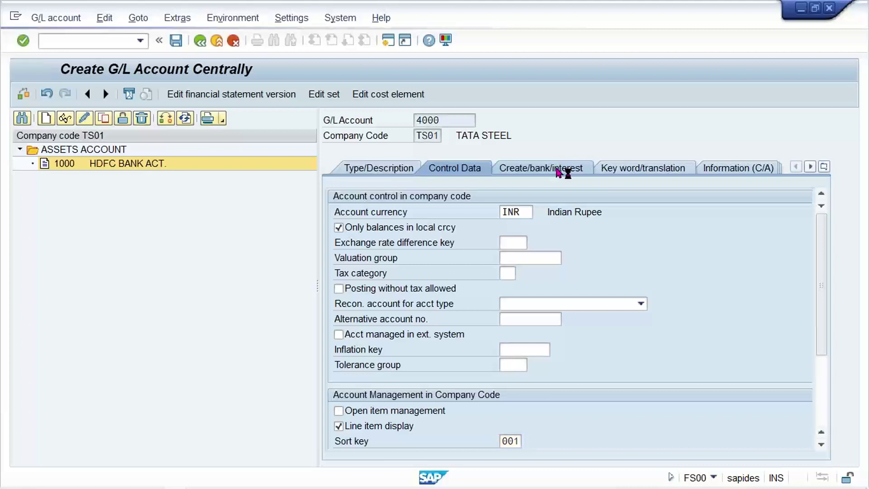
key(Down)
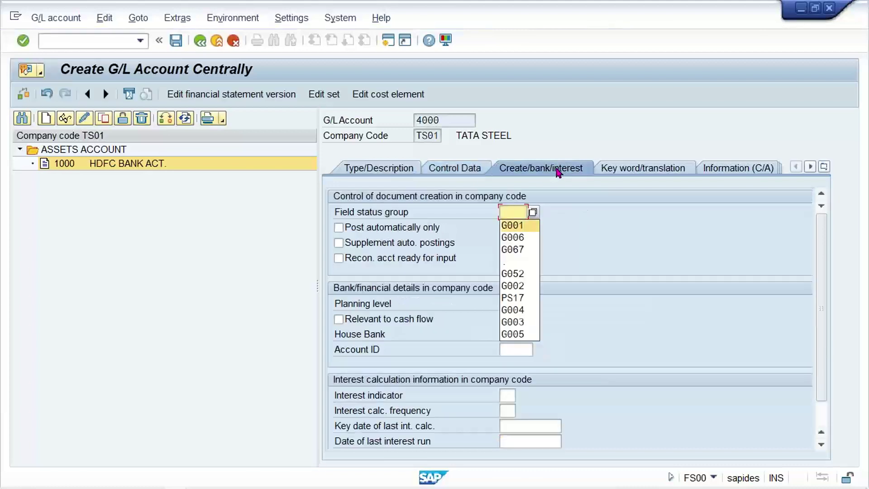
key(Return)
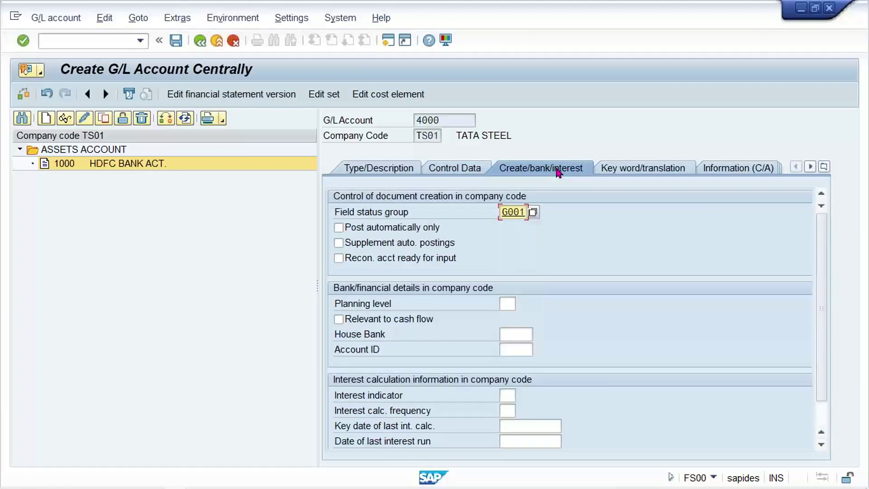
key(ctrl+s)
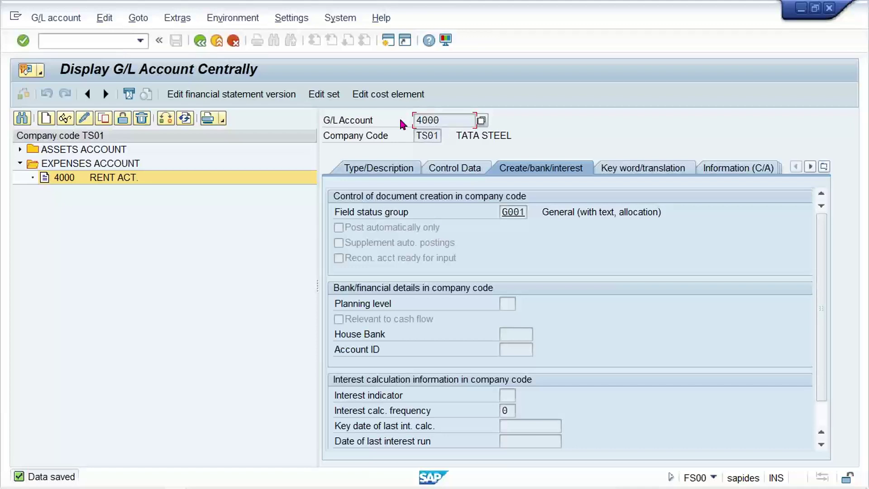
- Open a new SAP session and start transaction FB50 to enter a G/L account document
click(387, 44)
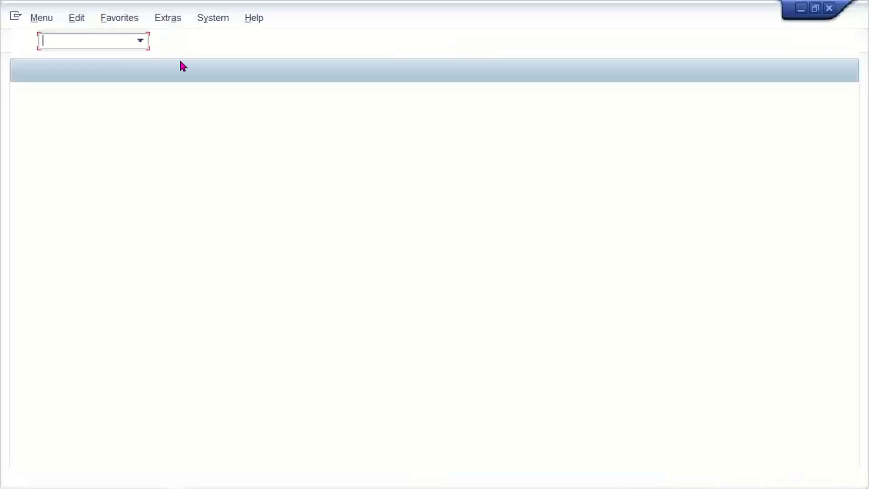
text(FB50)
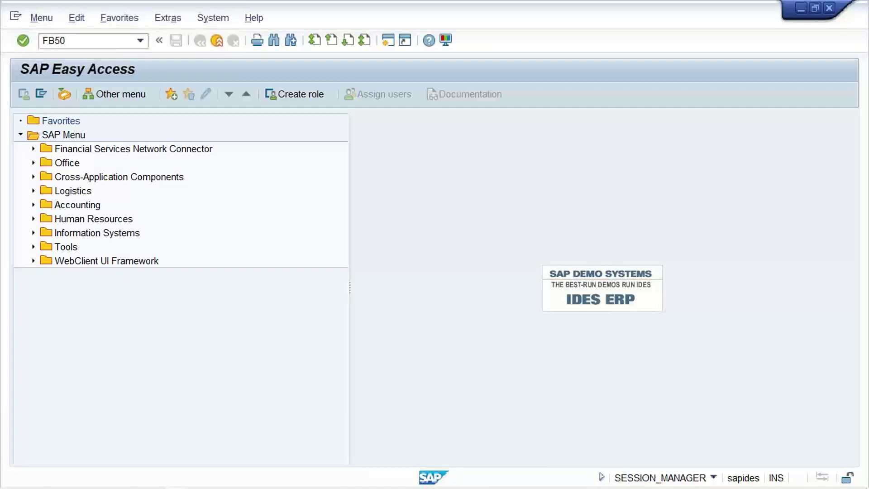
key(Return)
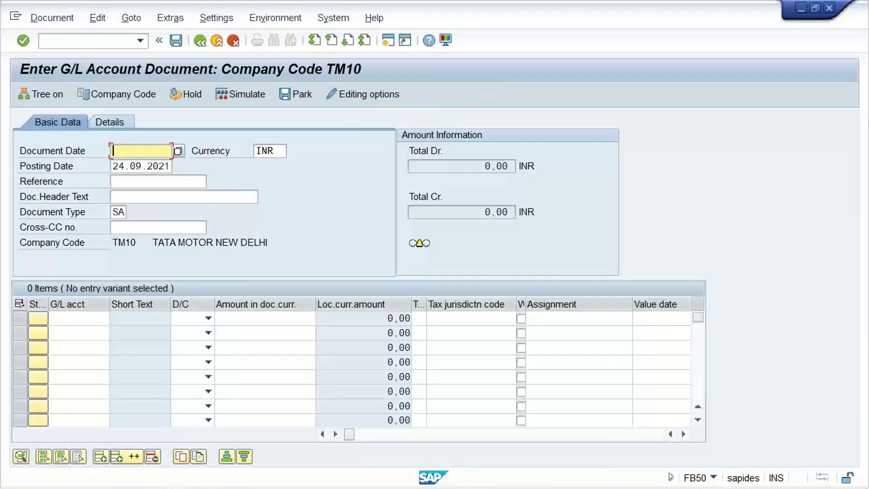
- Change the company code for the G/L document entry to TS01
click(130, 245)
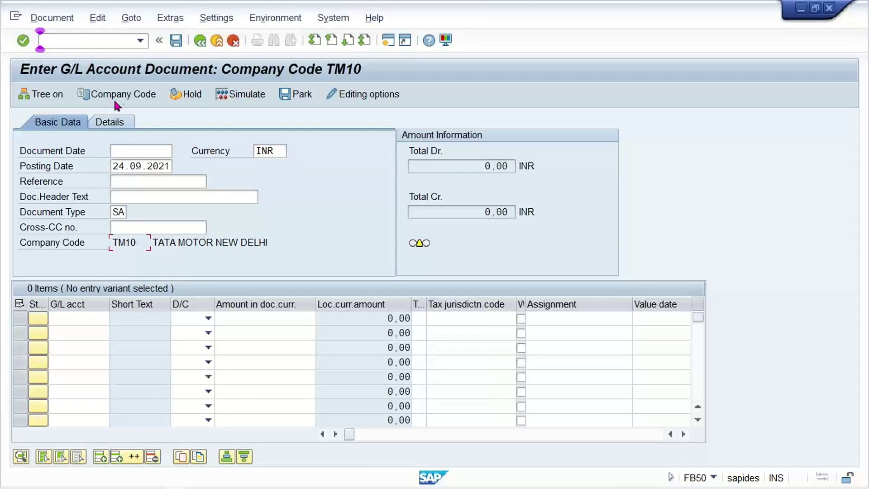
click(126, 96)
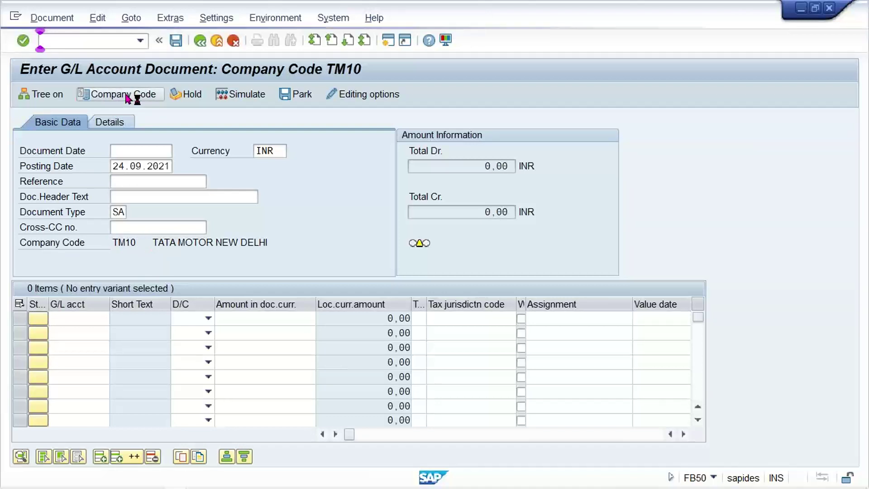
text(TS01)
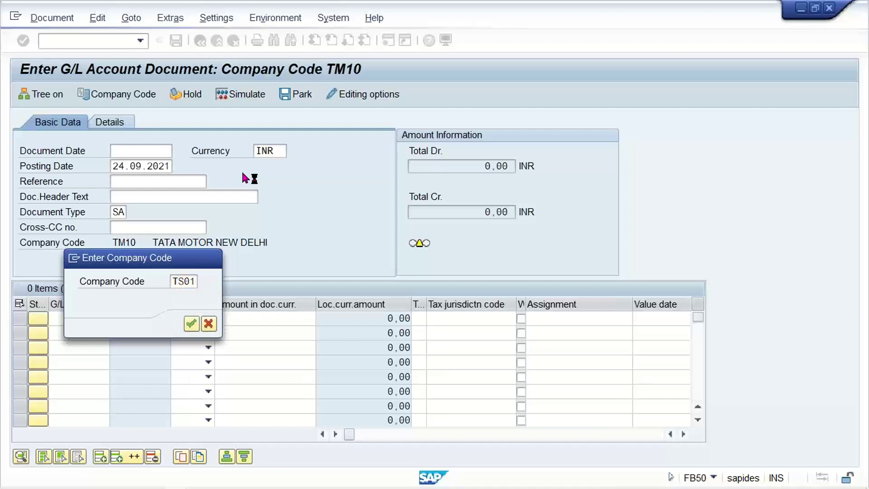
key(Return)
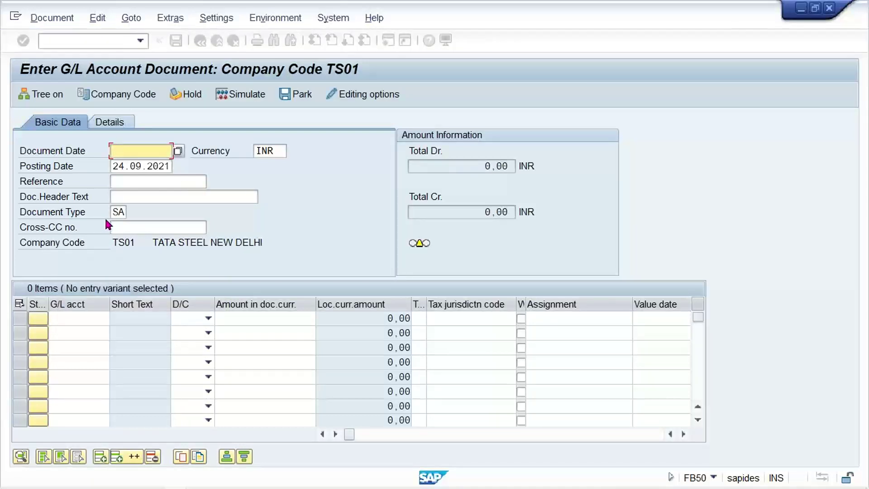
- In the editing options for document entry, set the document type option to Display with short name, save, and return to the G/L document
click(112, 213)
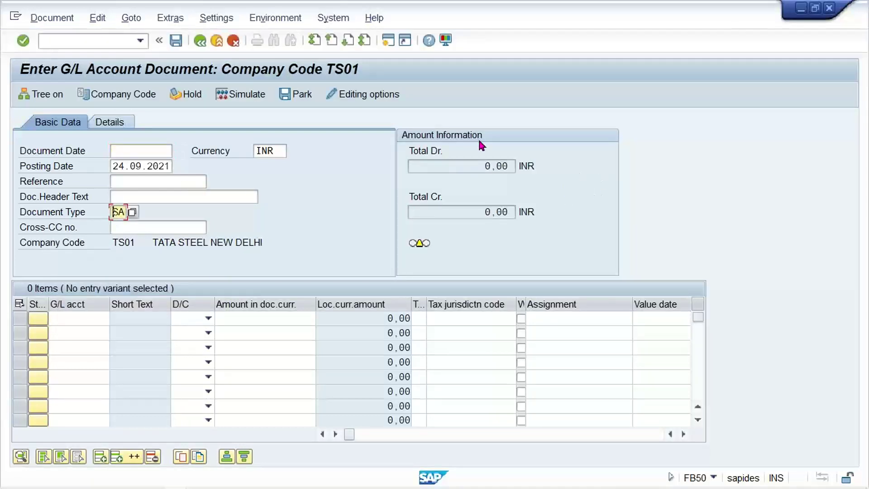
click(367, 102)
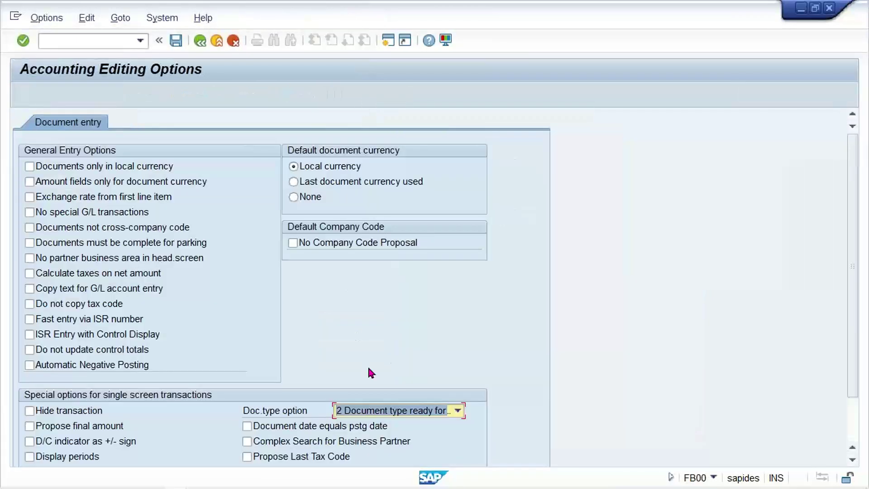
click(397, 410)
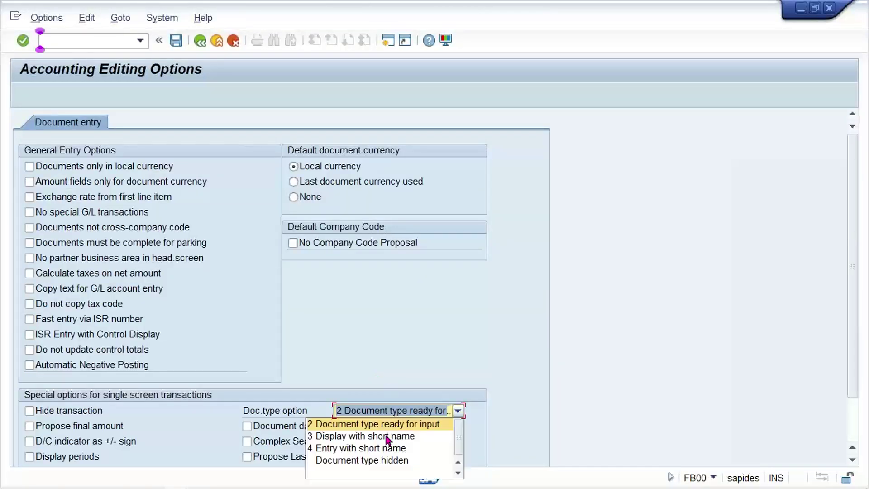
click(388, 459)
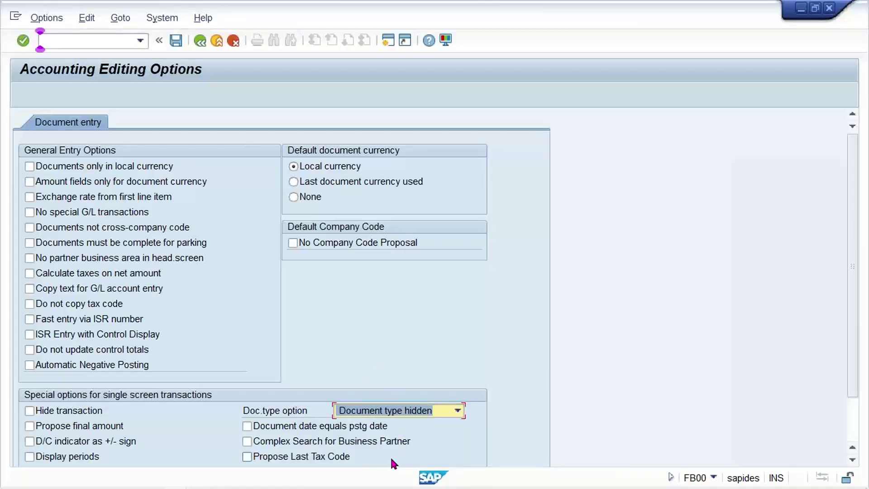
click(434, 413)
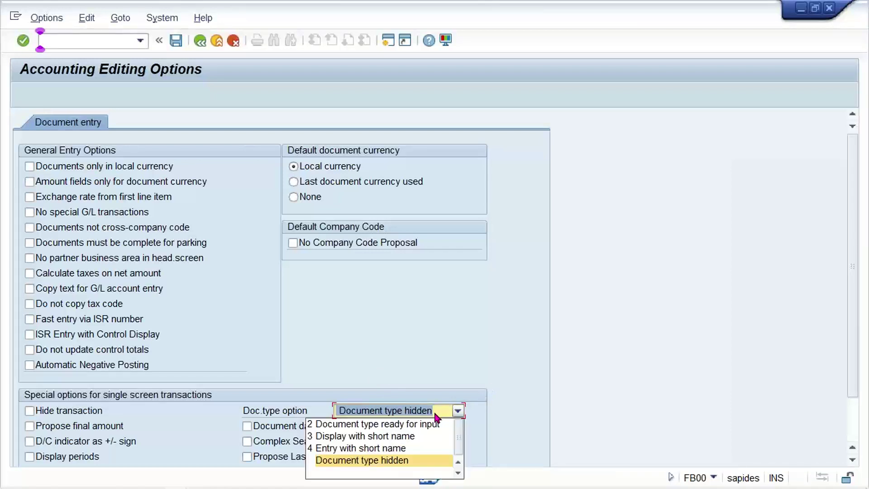
click(395, 437)
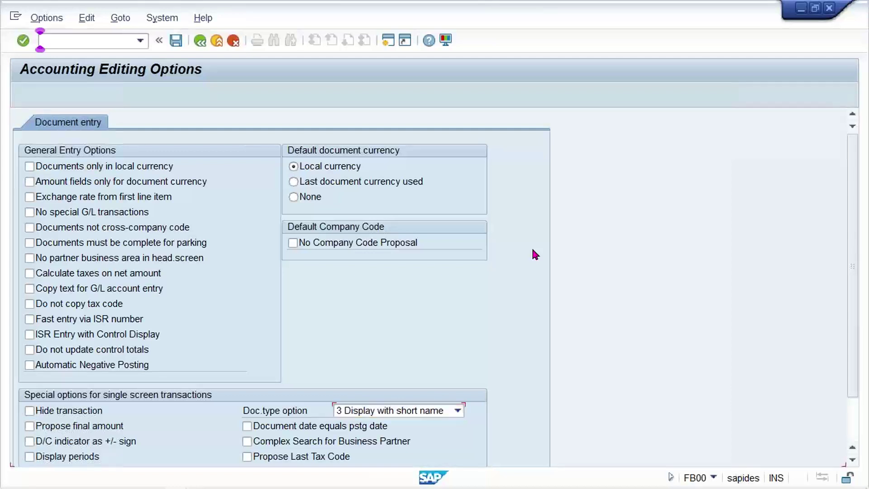
key(ctrl+s)
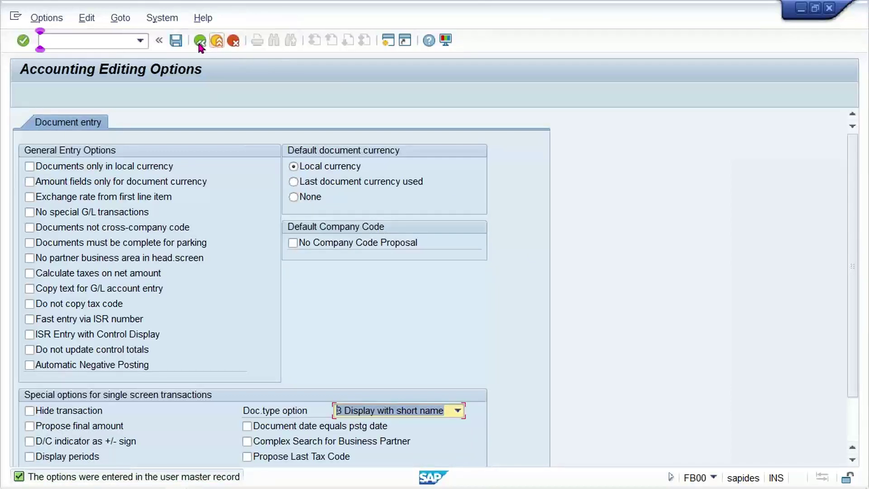
click(199, 42)
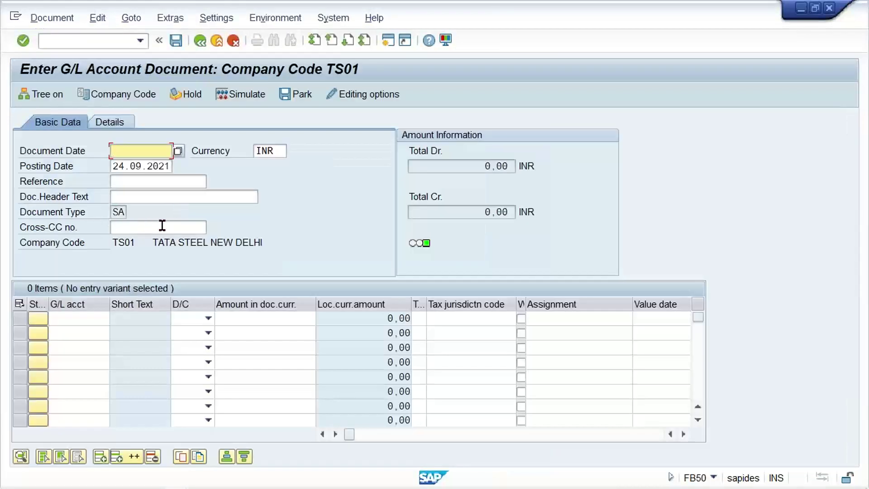
- Enter 24.09.2021 as the document date of the G/L document
click(153, 168)
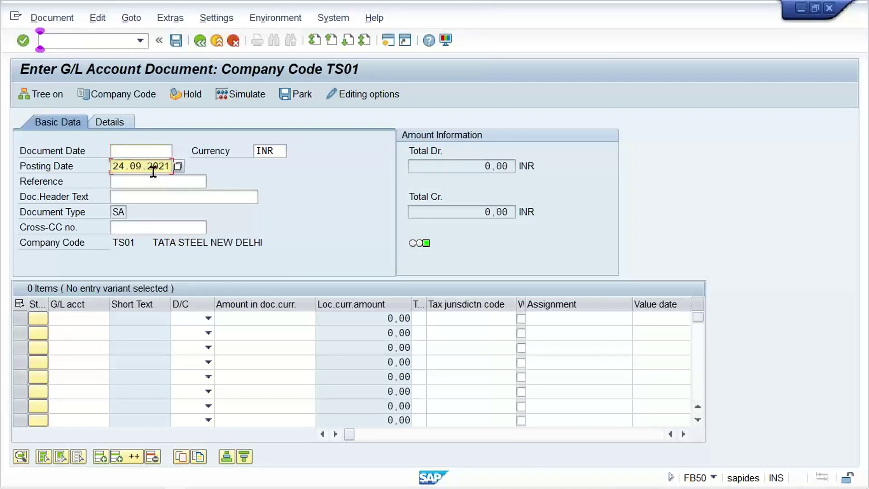
key(Up)
text(24.09.2021)
key(Return)
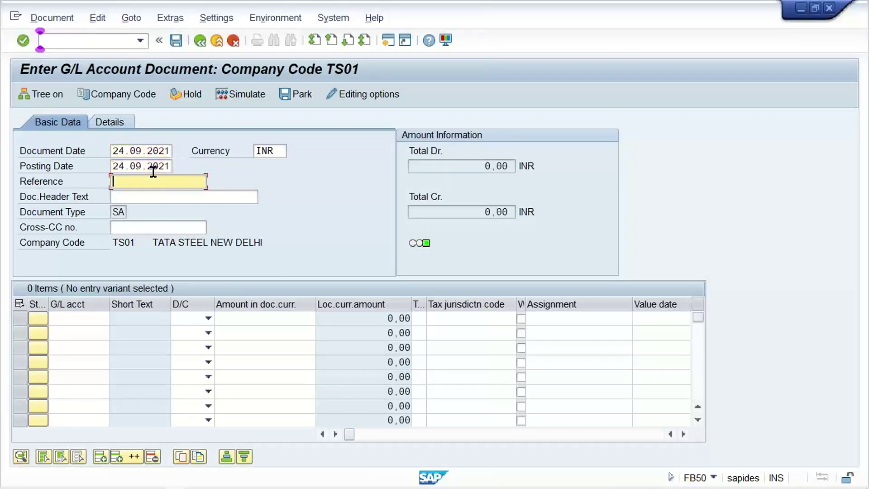
- Enter the first line item with G/L account 4000 as a debit of 5000
click(72, 318)
text(4000)
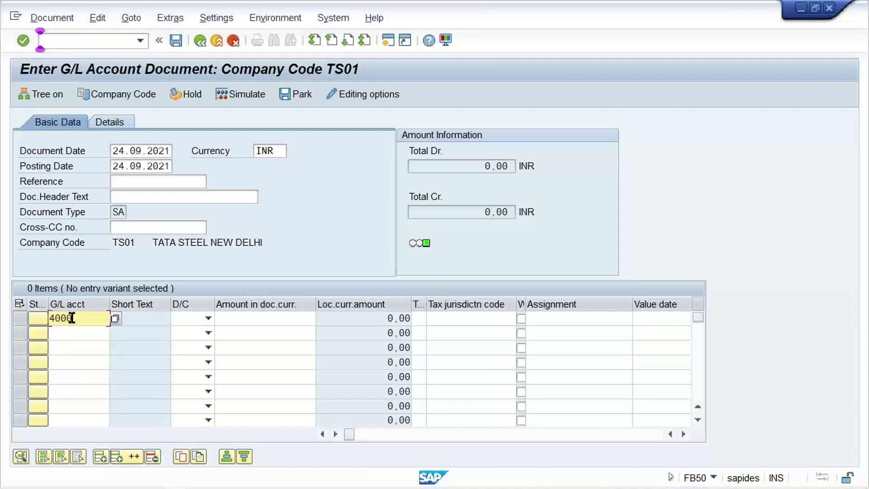
key(Tab)
key(h)
key(s)
key(Tab)
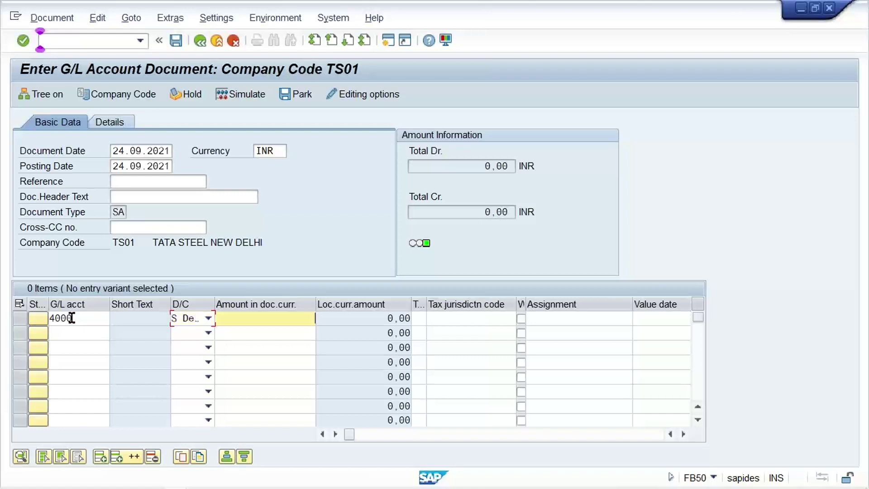
click(208, 318)
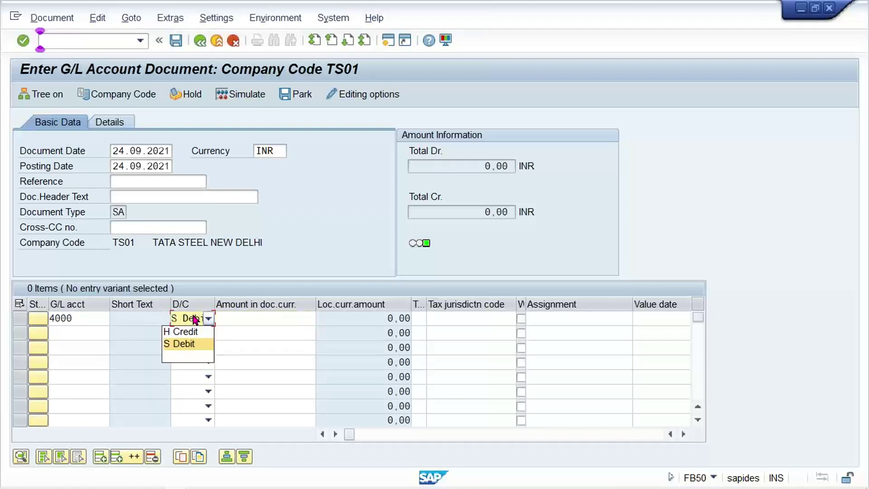
click(193, 344)
click(288, 319)
text(5000)
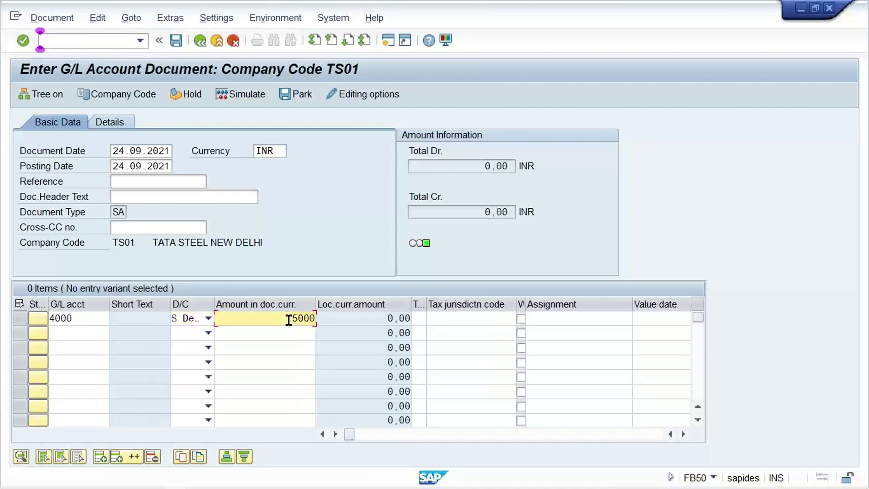
- Enter the second line item with G/L account 1000 as a credit of 5000 and validate the entries
click(79, 333)
text(1000)
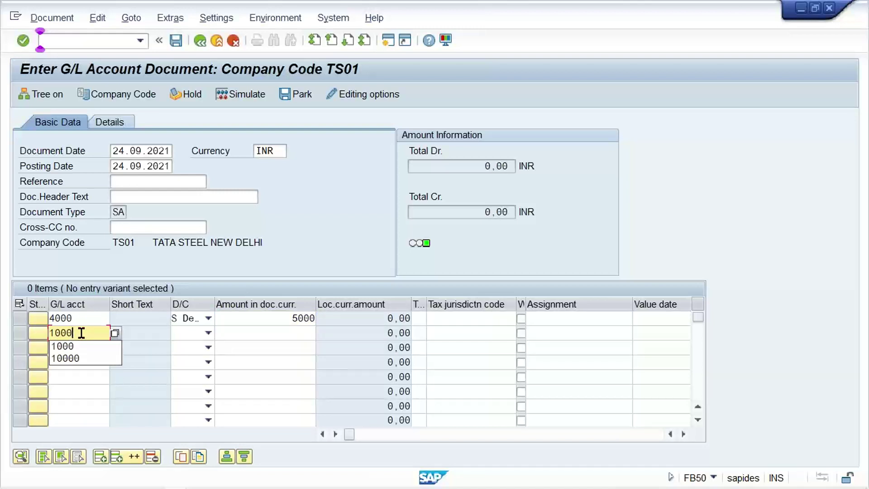
click(87, 319)
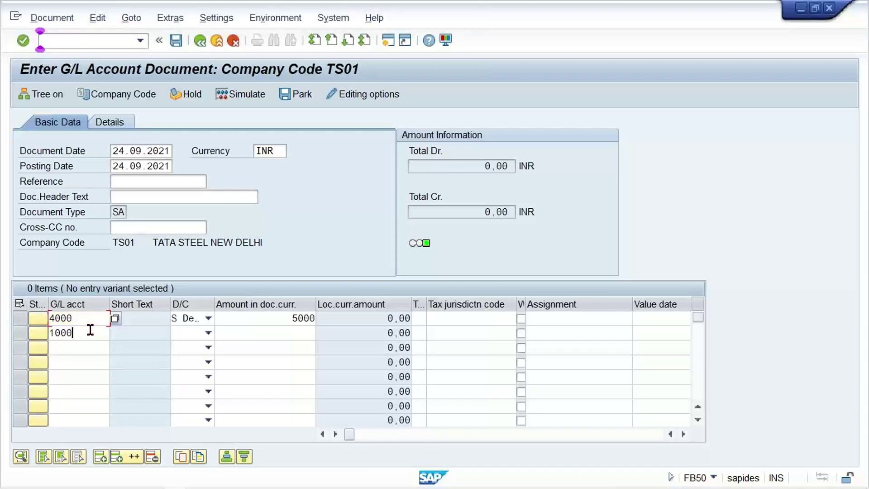
click(89, 331)
click(199, 334)
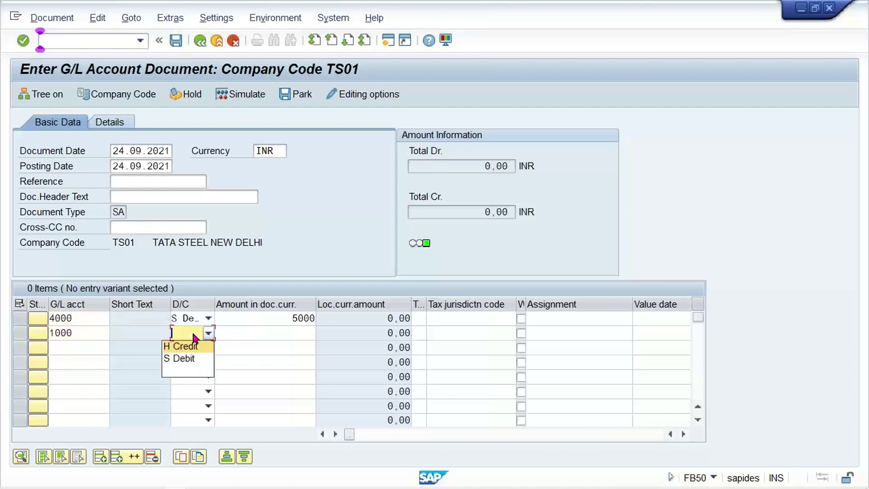
click(189, 348)
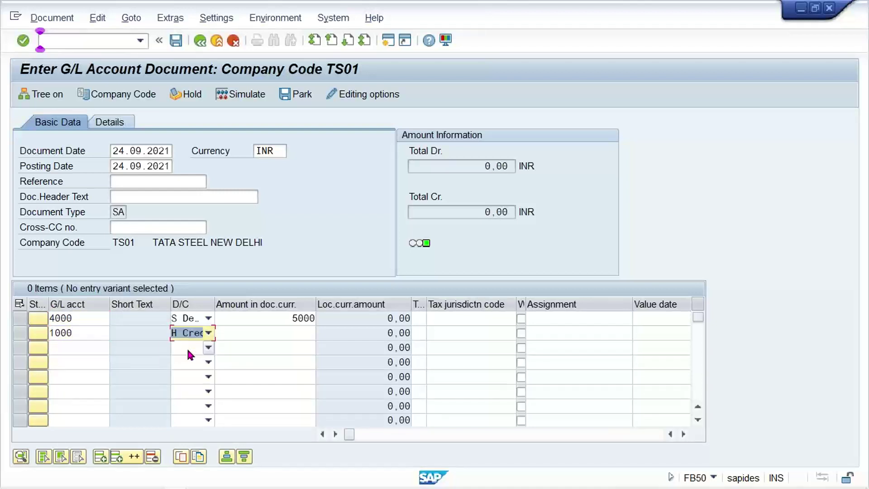
click(266, 334)
text(5000)
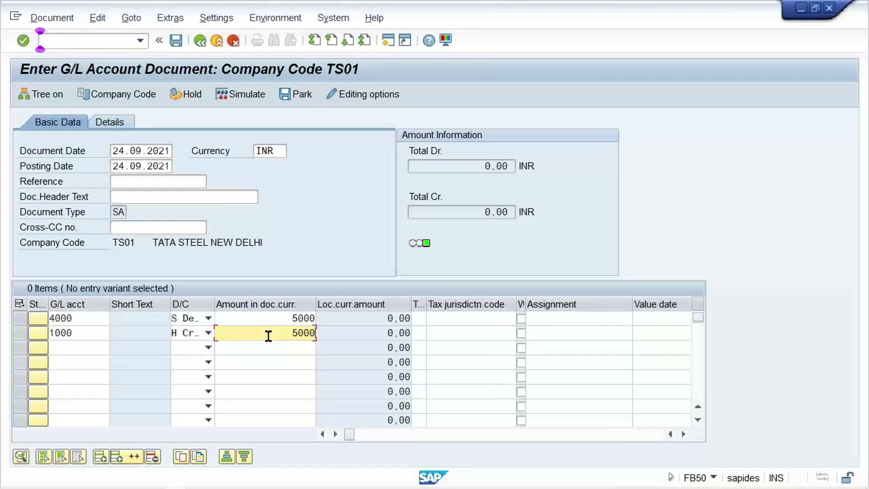
key(Return)
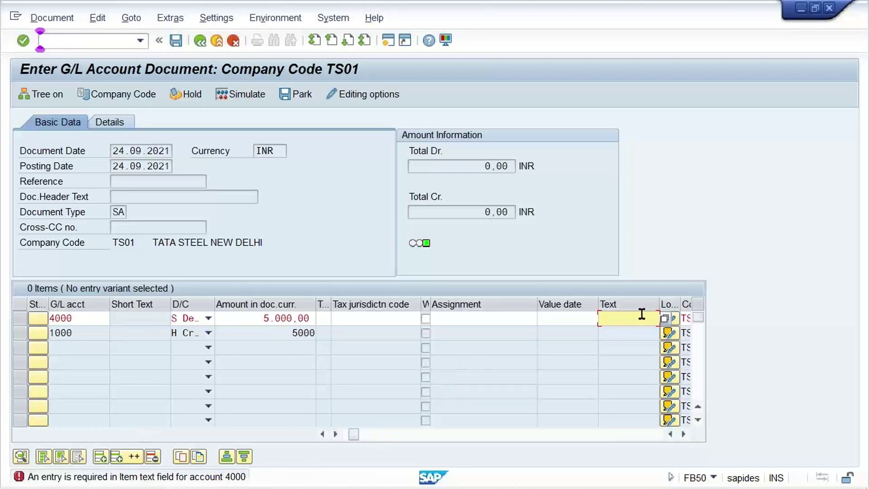
- Switch to the G/L account groups session, try to open transaction OBC4 there, and decline to display the locked data
mouse_move(401, 475)
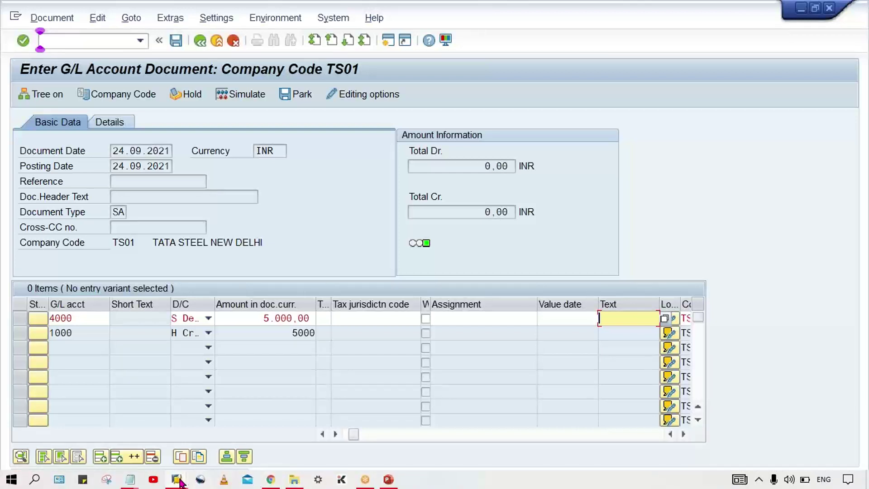
mouse_move(176, 482)
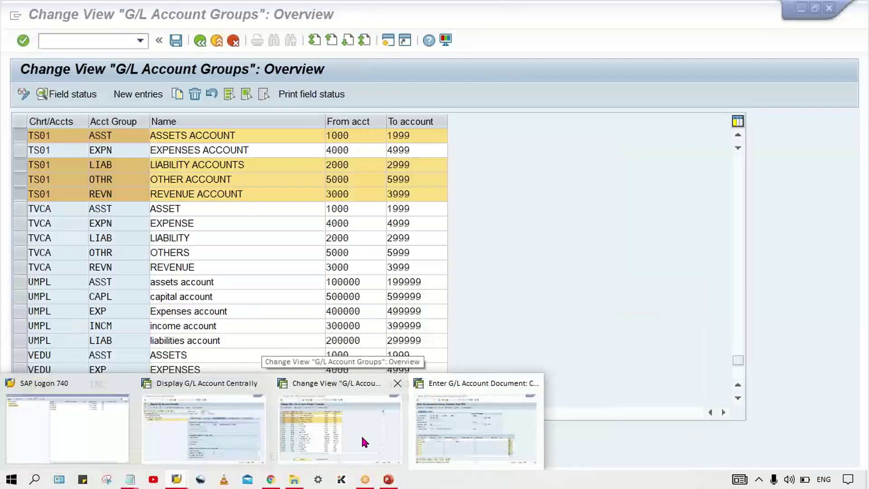
click(360, 439)
click(61, 41)
text(/NOBC4)
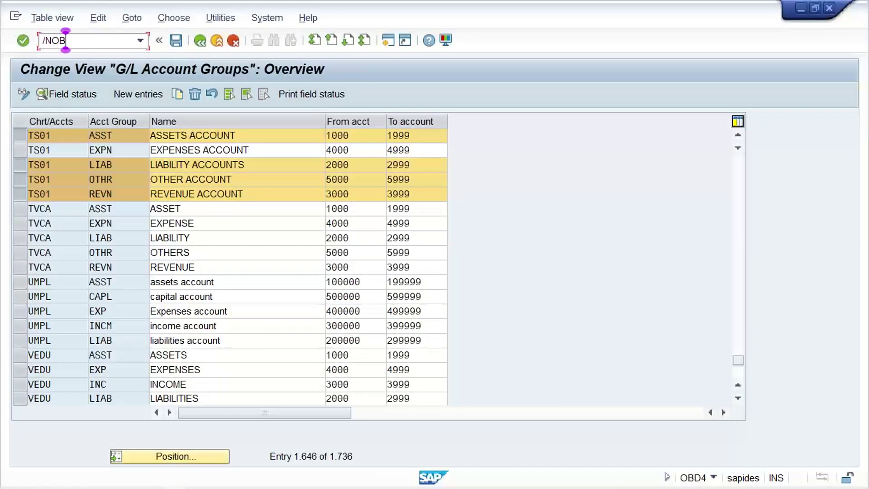
key(Return)
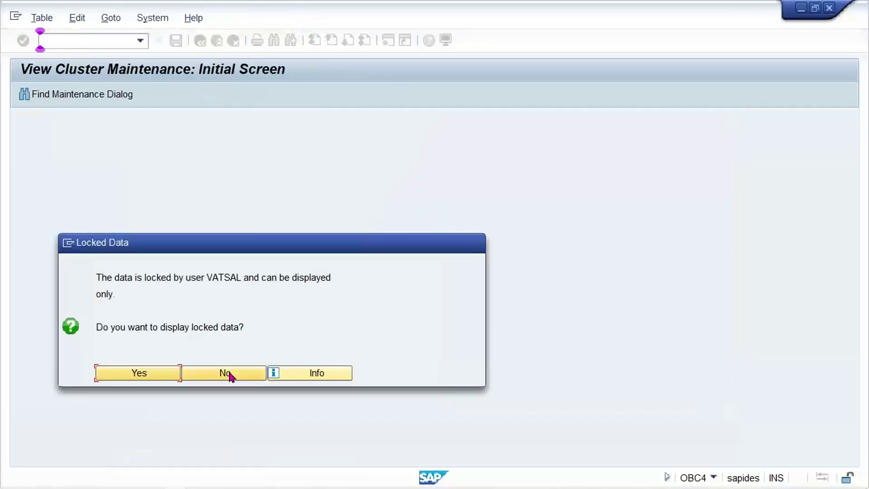
click(229, 374)
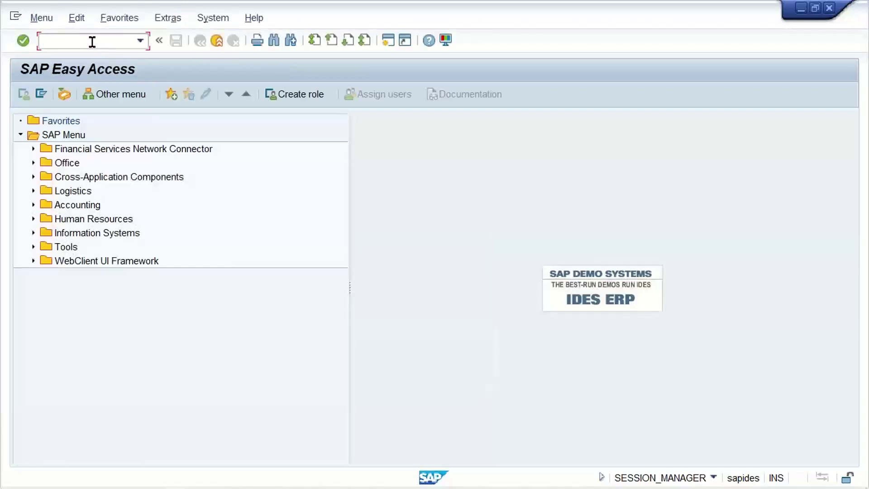
- Start transaction SM12 and list the lock entries of all users in client 800
text(SM12)
key(Return)
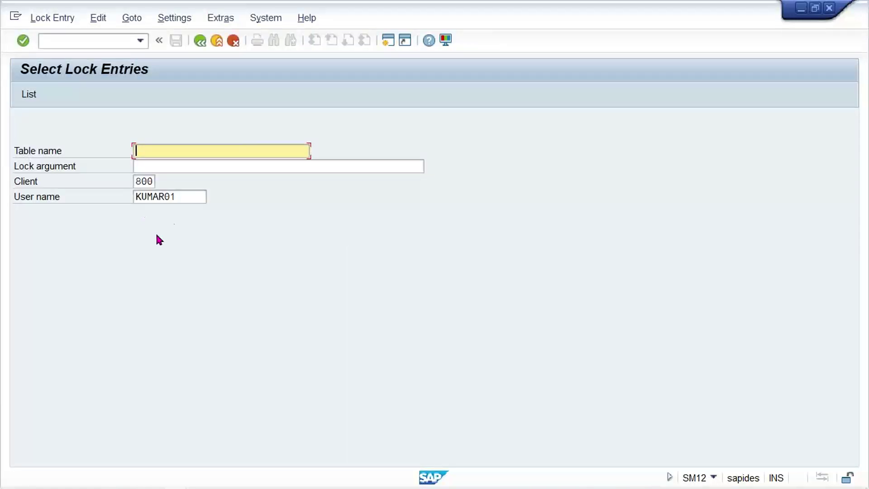
drag(182, 199, 57, 199)
key(Delete)
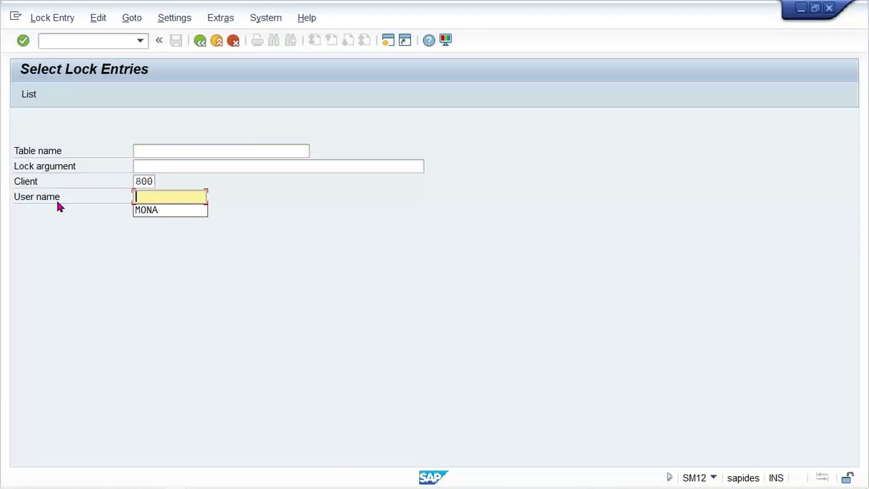
key(Return)
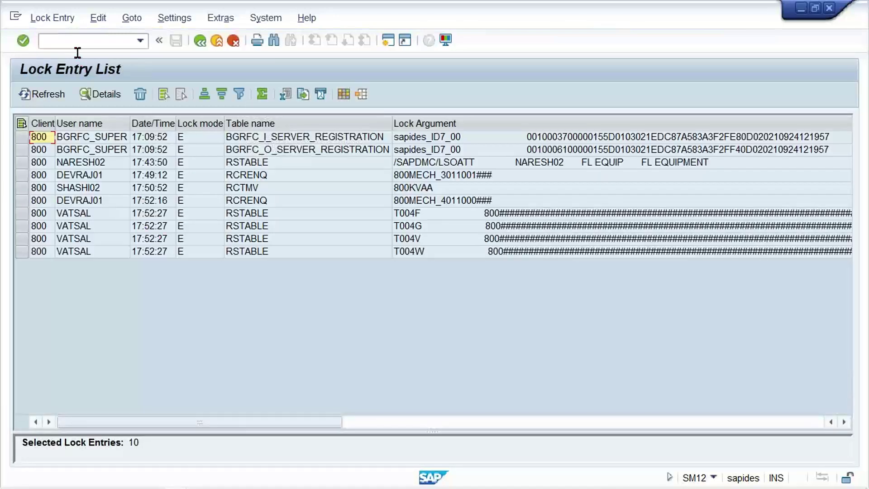
- Delete all lock entries in the list and close the Performance Assistant help
click(53, 18)
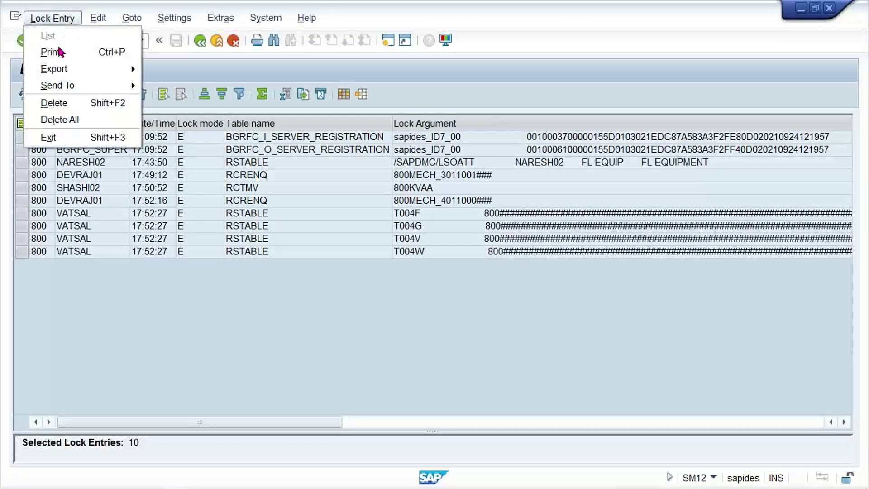
click(78, 119)
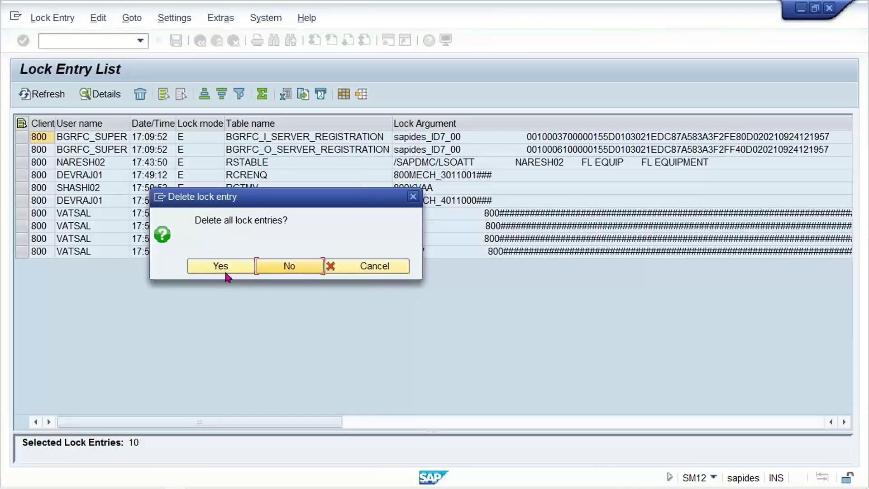
click(226, 268)
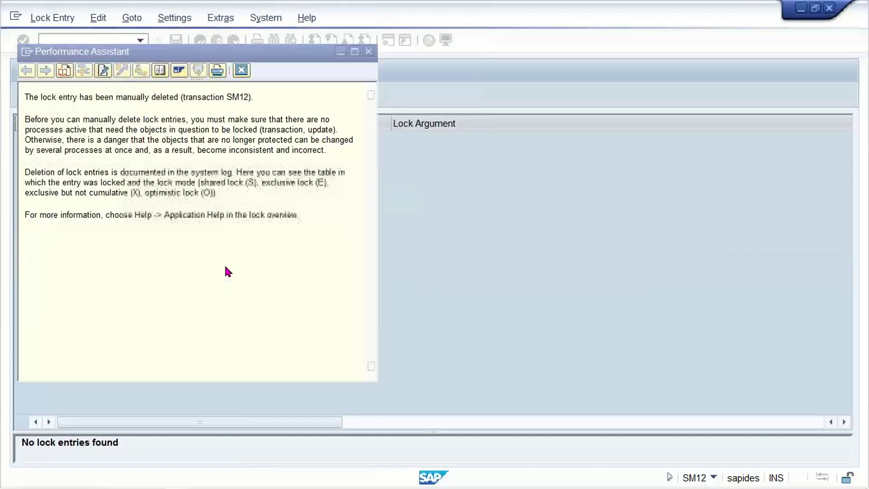
click(243, 70)
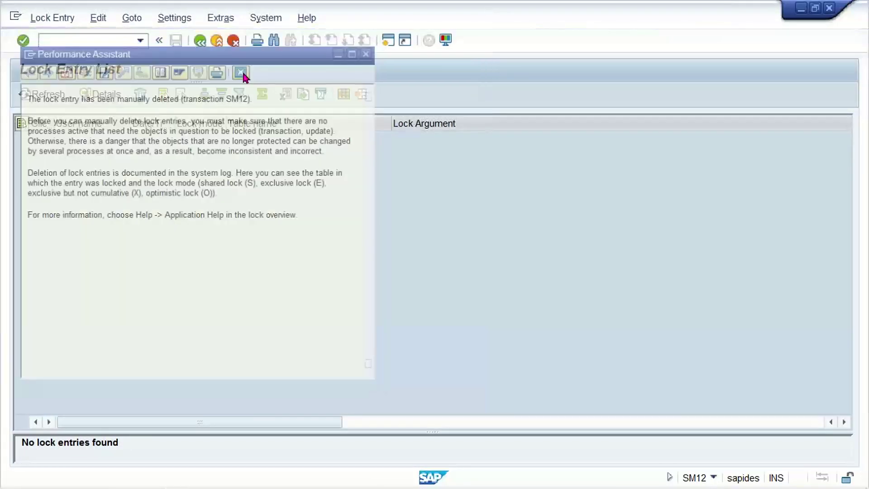
- Start transaction OBC4 again and open the field status groups of field status variant 0001
click(140, 41)
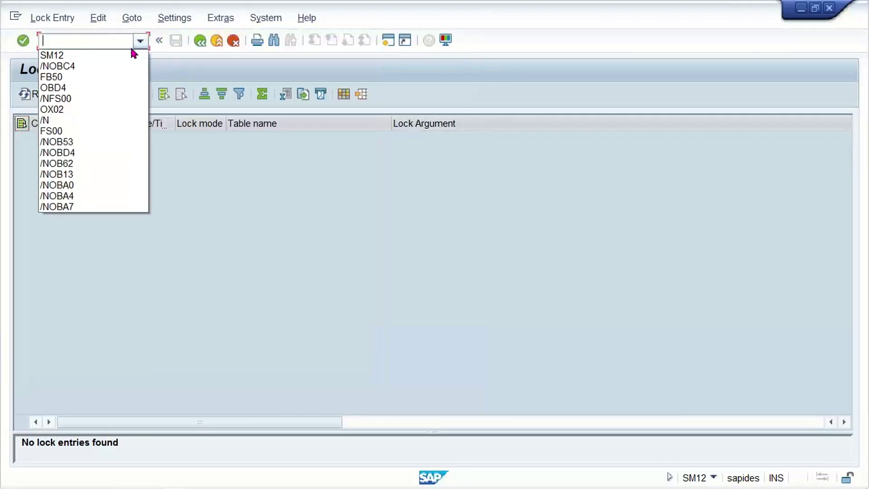
click(116, 67)
key(Return)
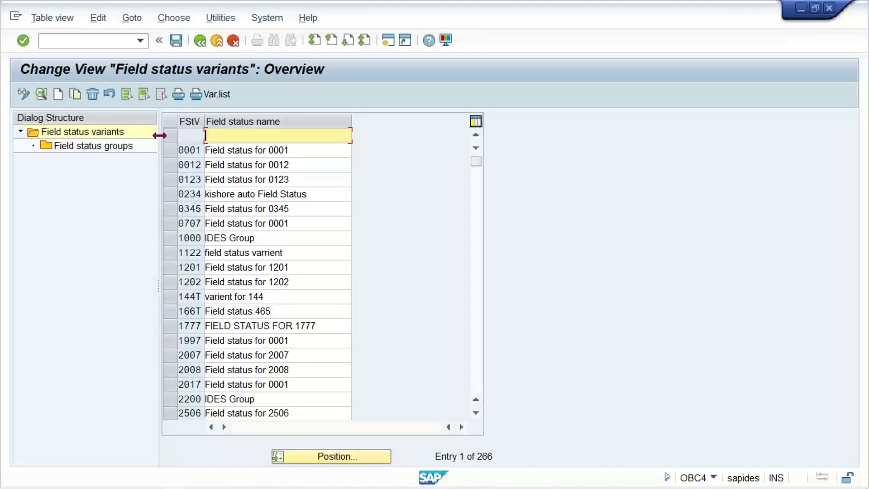
click(170, 150)
double_click(99, 146)
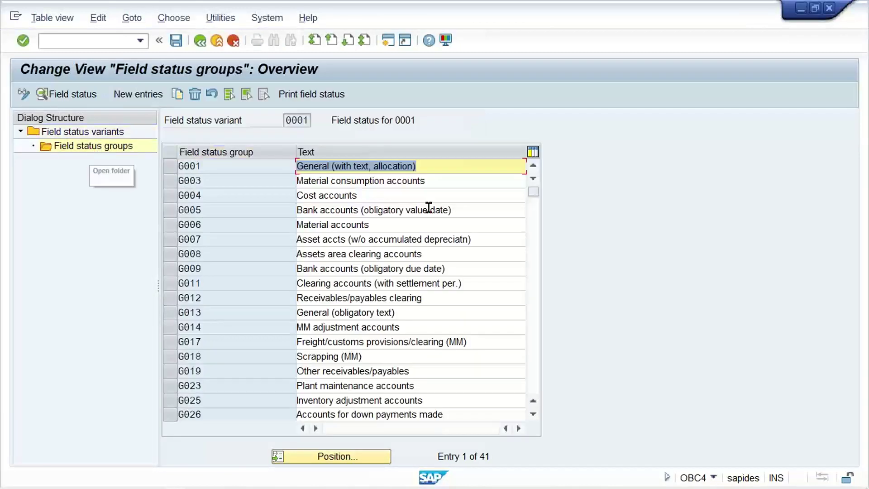
- In field status group G001's general data, make Text optional, suppress Collective Invoice, Reference specification 3 and Inflation Index, and save
click(255, 164)
double_click(255, 165)
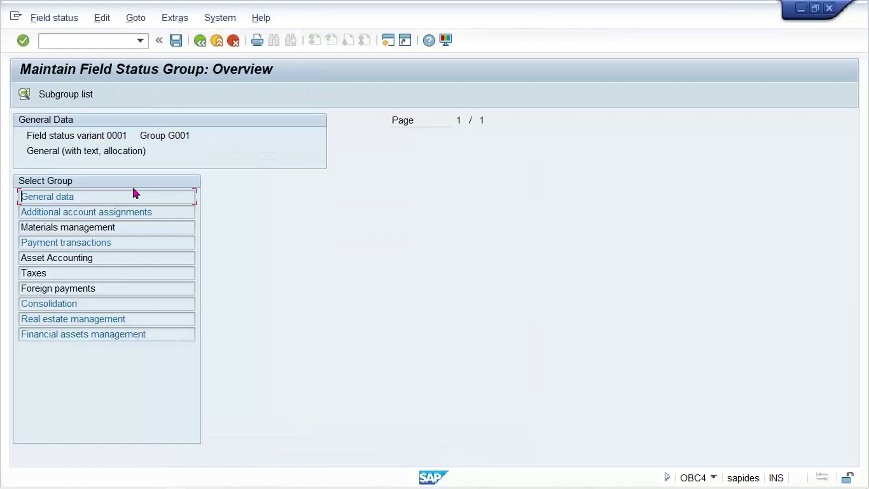
double_click(127, 199)
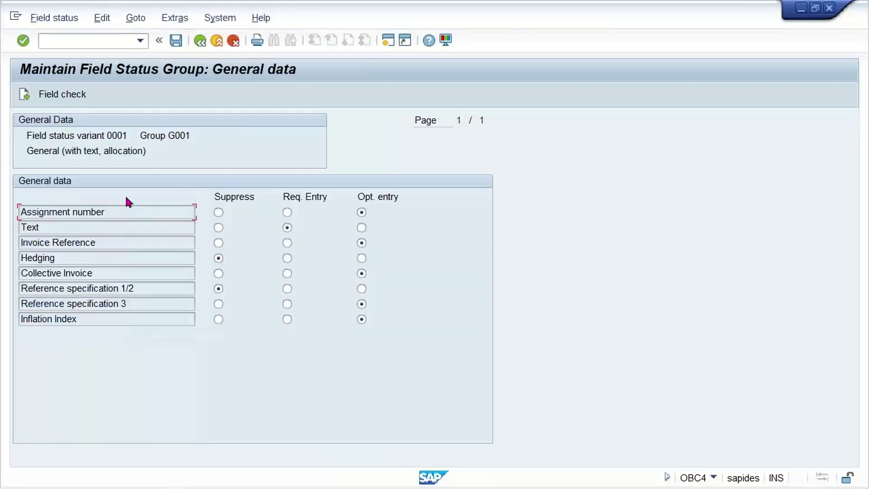
click(362, 228)
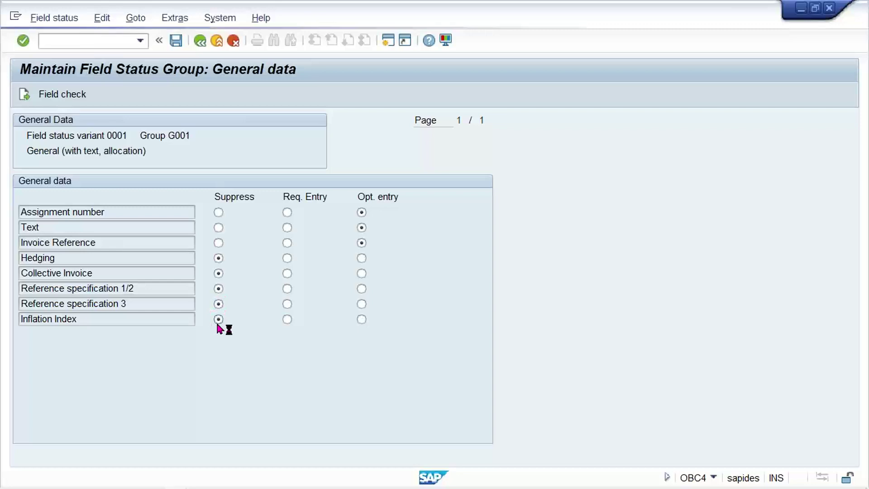
key(ctrl+s)
click(249, 247)
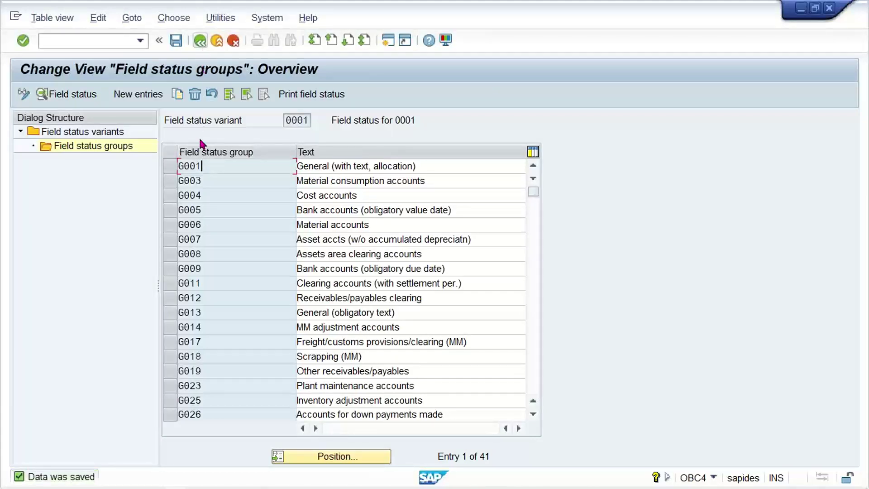
- Make Business Area an optional entry in the additional account assignments of field status group G001 and return to the group overview
double_click(215, 167)
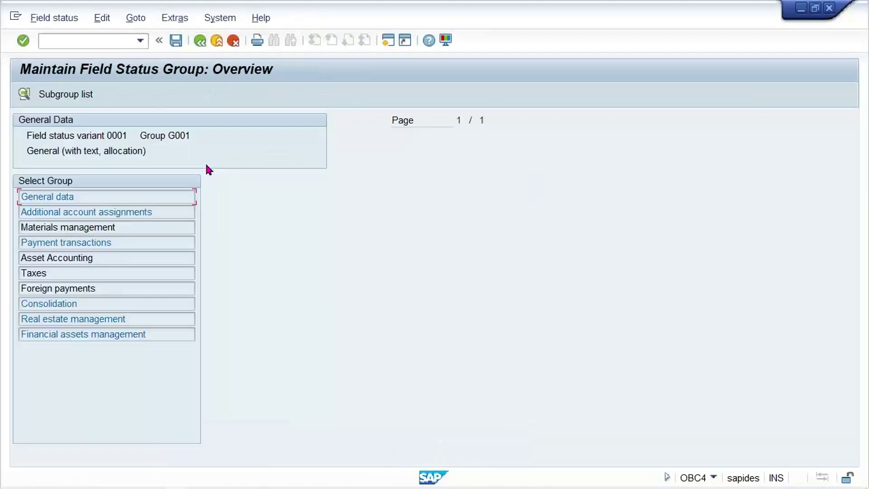
click(51, 213)
double_click(52, 213)
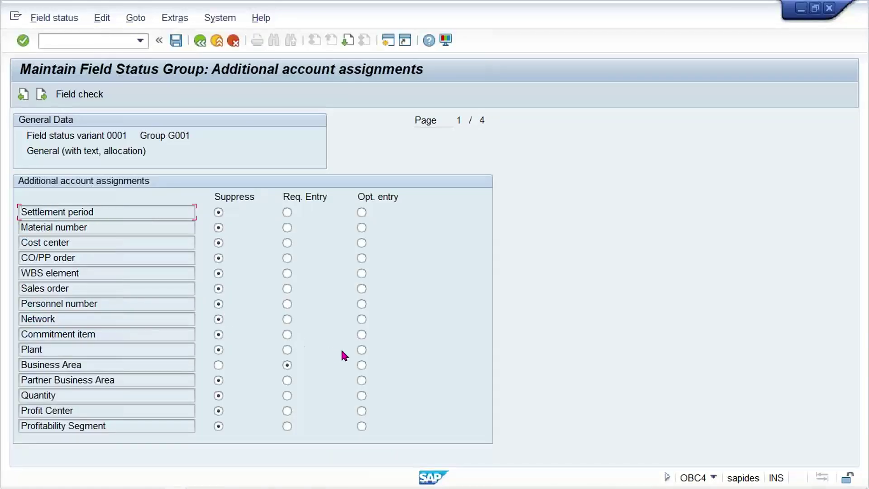
click(362, 365)
key(F3)
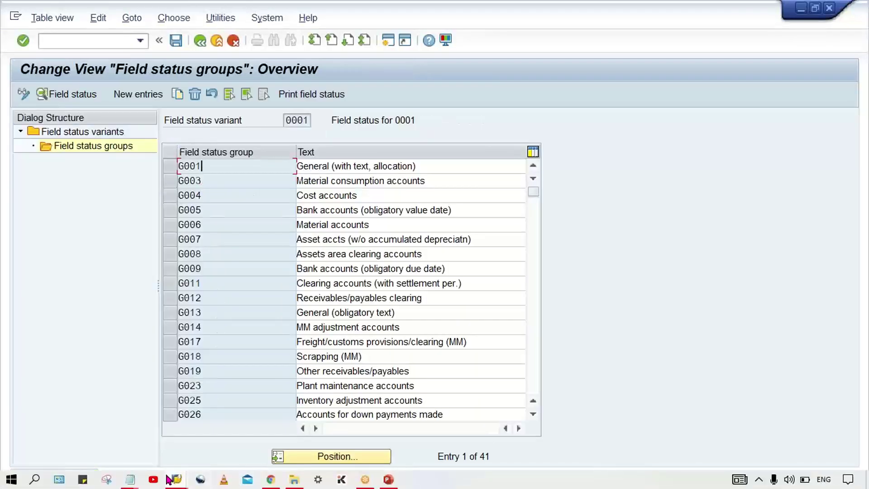
- Switch to the G/L document entry session, restart transaction FB50 and set the document date to 24.09.2021
click(174, 480)
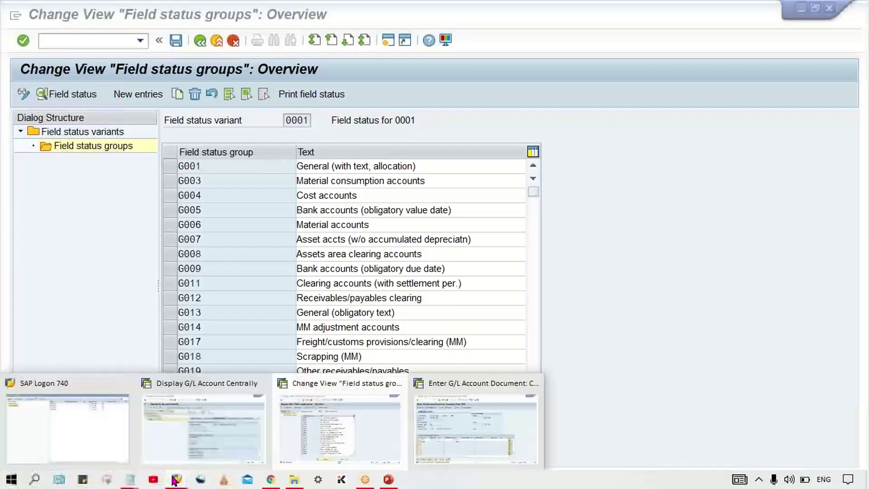
click(412, 449)
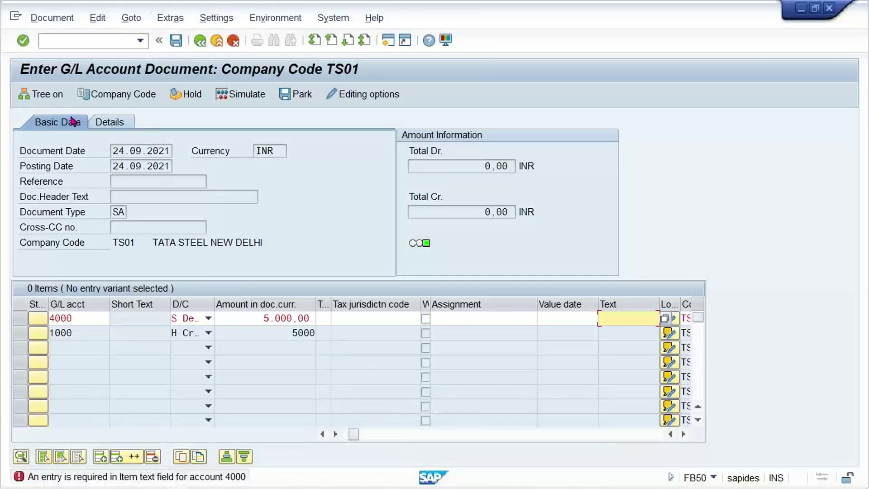
click(78, 38)
text(/NFB50)
key(Return)
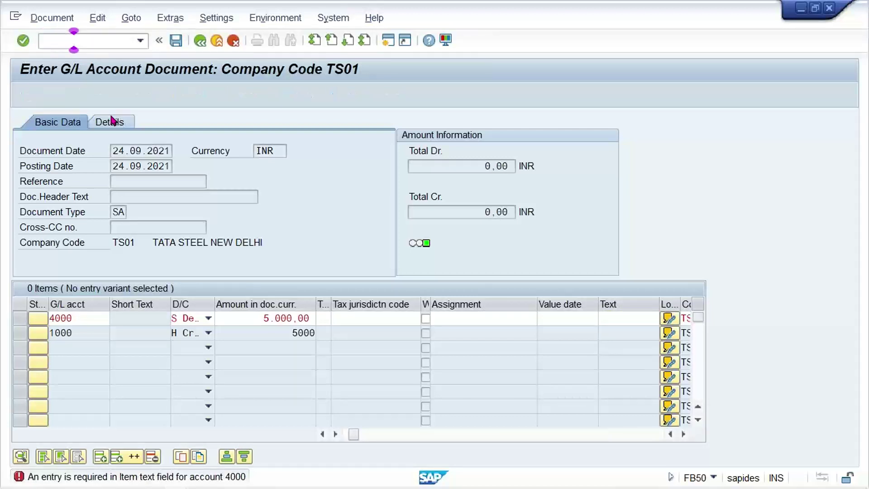
key(Down)
key(Return)
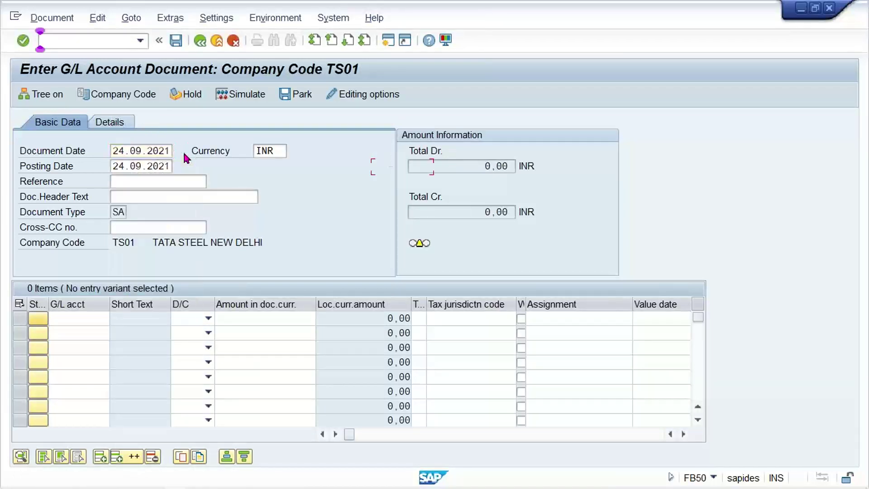
- Enter the first line item as a debit of 5000 on G/L account 4000
click(73, 319)
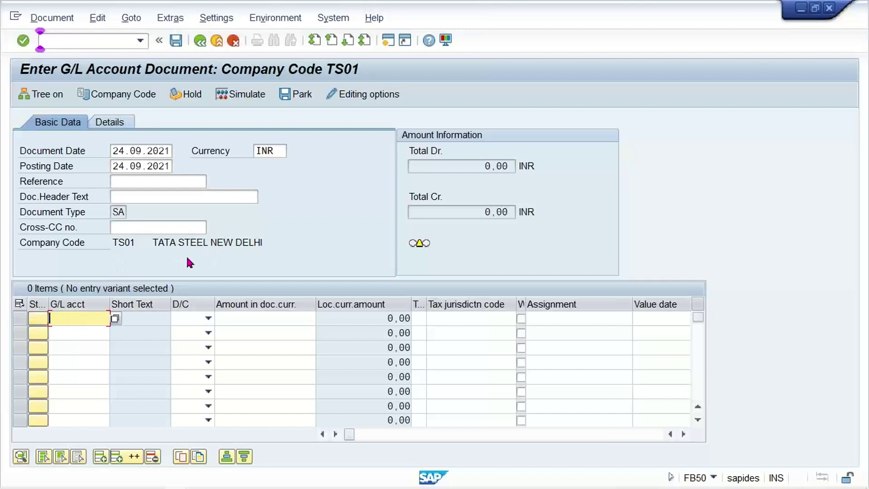
text(4000)
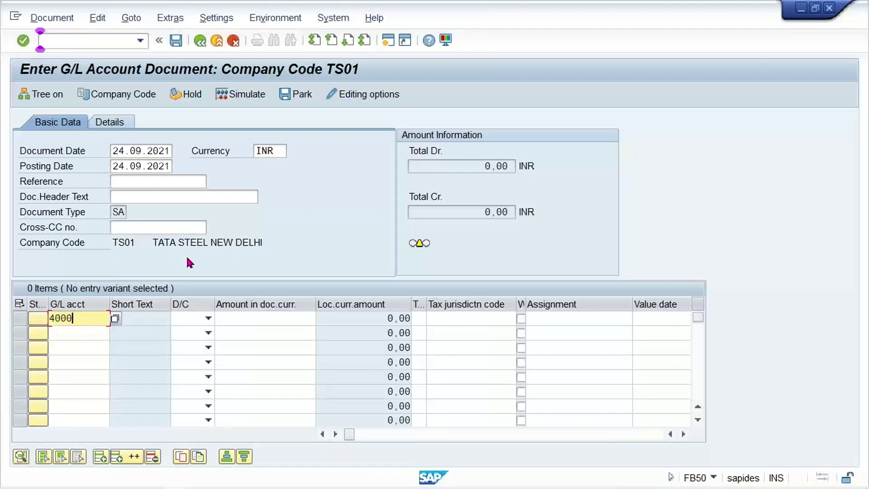
key(Tab)
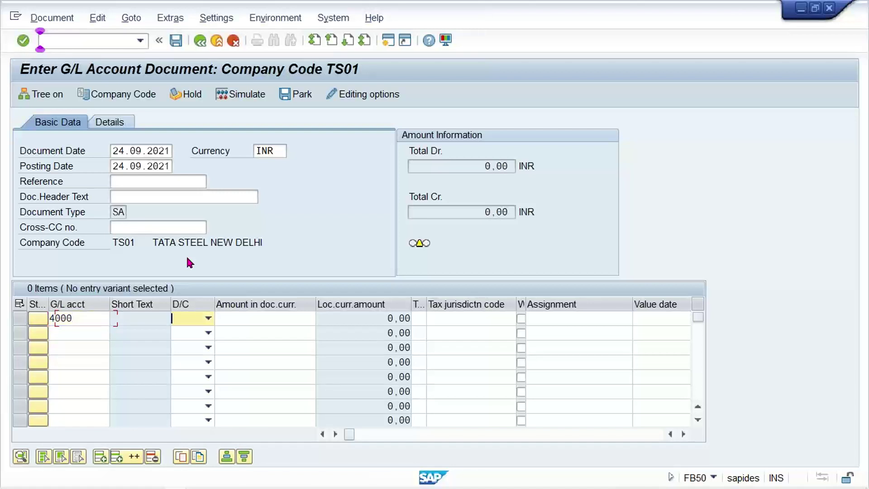
click(196, 319)
click(186, 345)
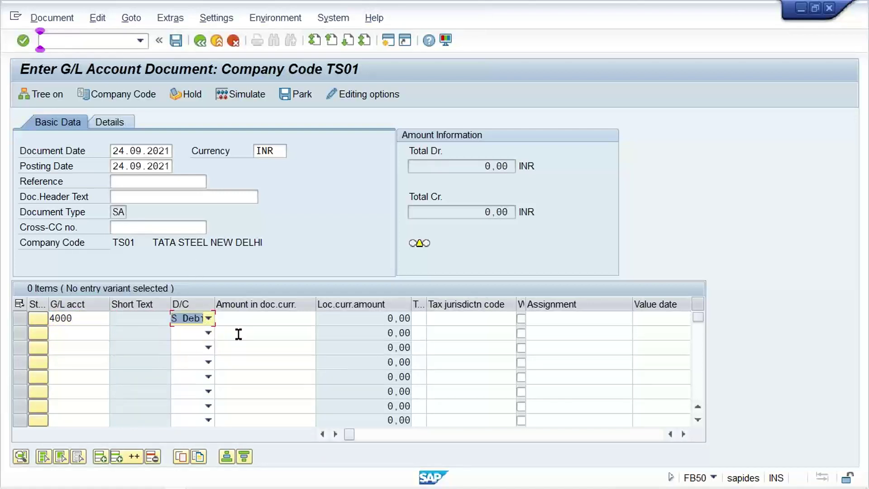
click(262, 319)
text(5000)
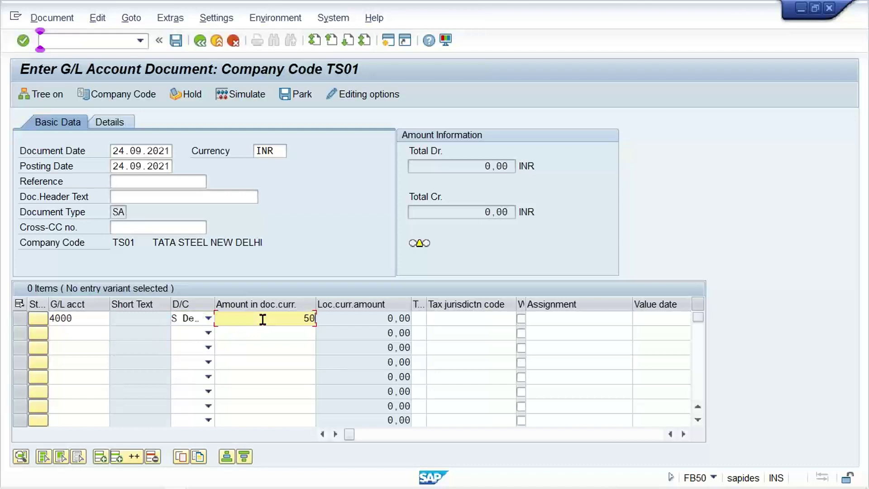
- Enter the second line item as a credit of 5000 on G/L account 1000
click(92, 333)
text(1000)
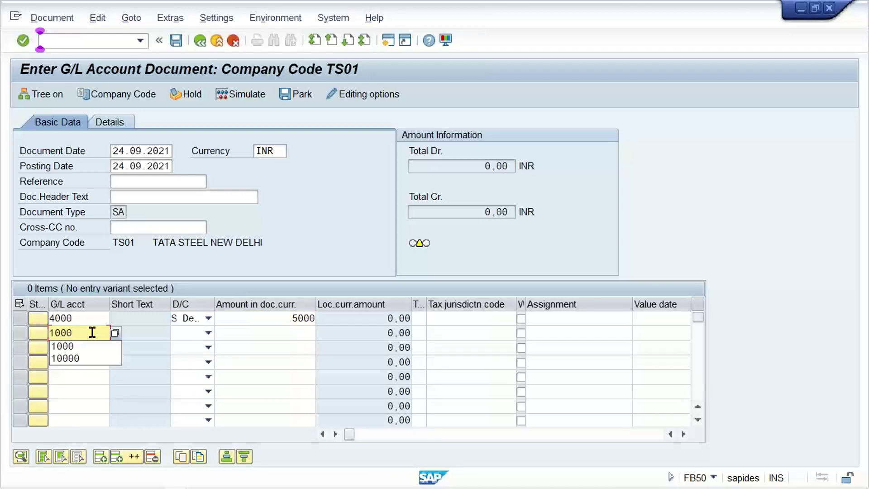
key(Tab)
click(177, 333)
click(198, 346)
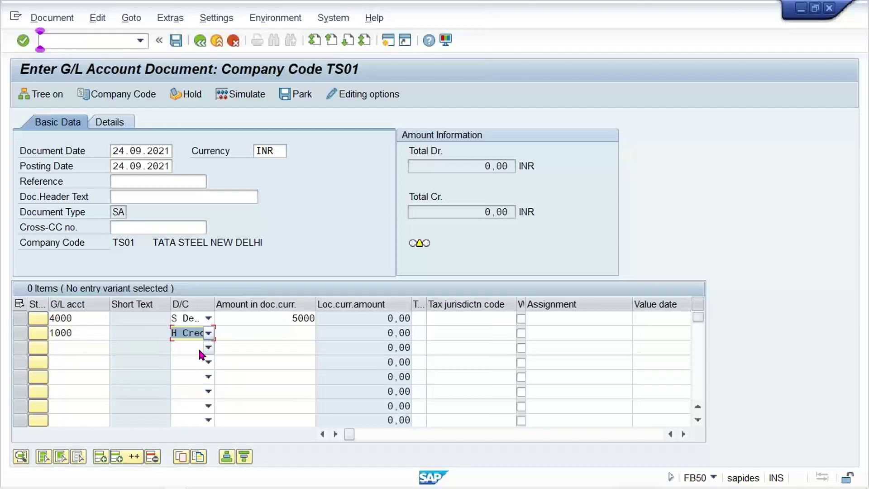
click(278, 332)
text(5000)
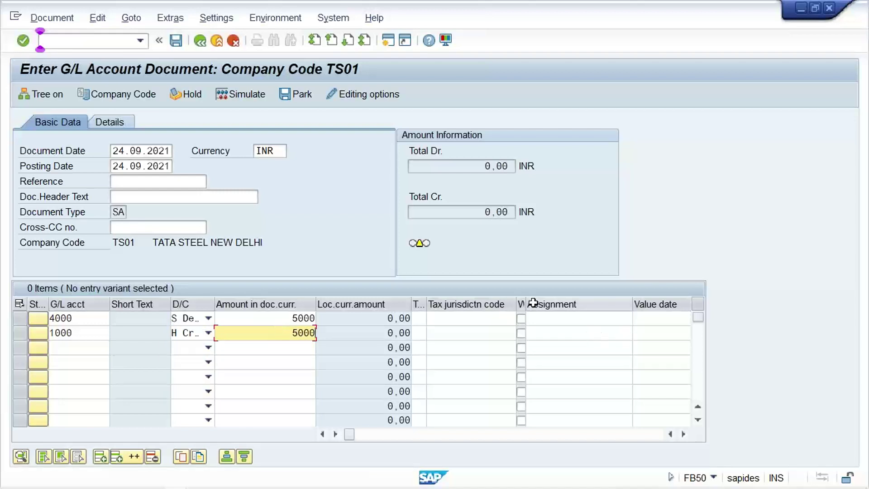
- Leave the item texts, reference and header text empty, simulate the document and post it
click(683, 433)
click(684, 433)
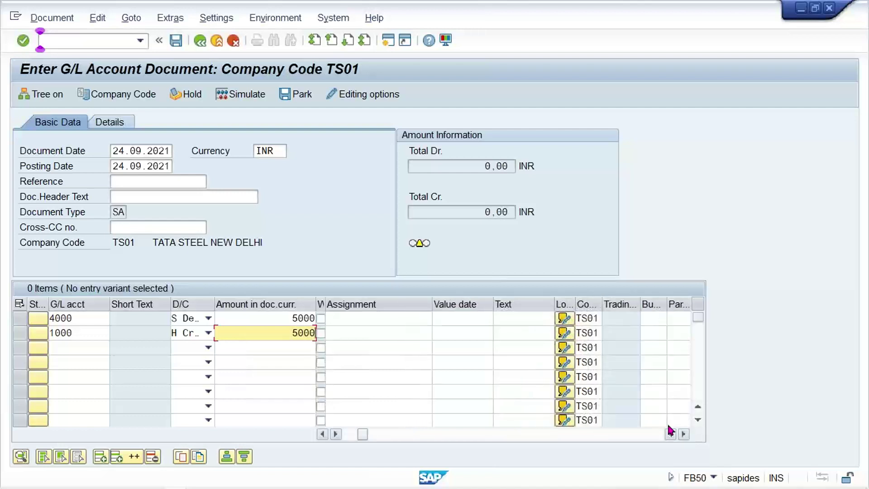
click(516, 317)
click(517, 332)
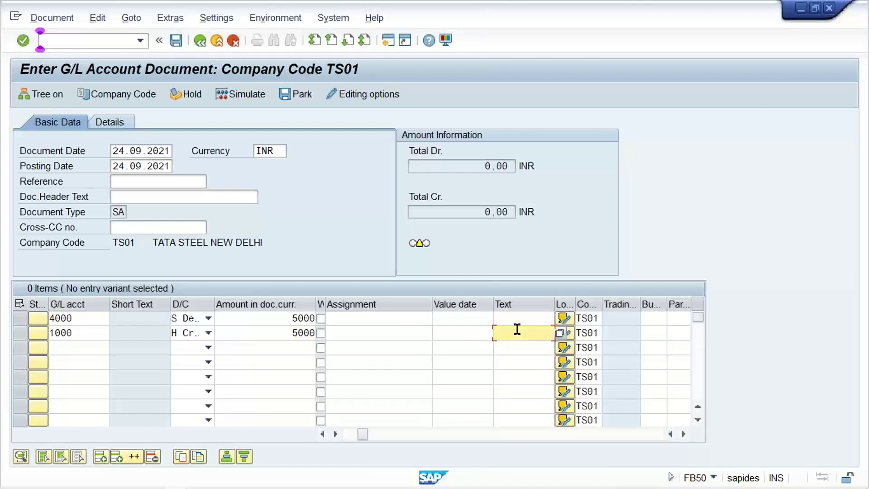
click(194, 197)
click(178, 183)
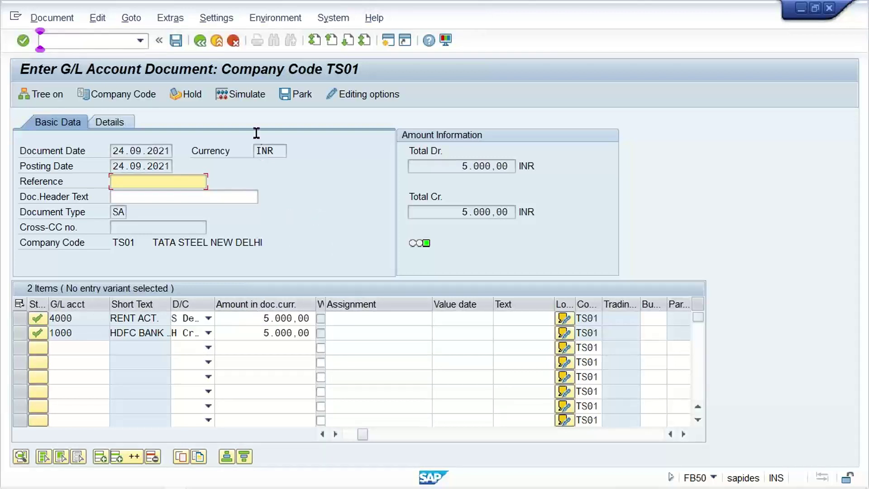
click(248, 96)
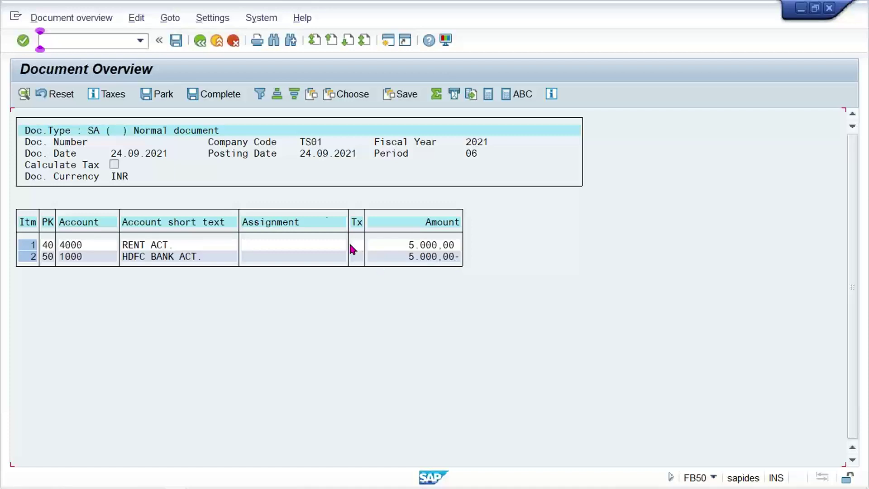
click(176, 41)
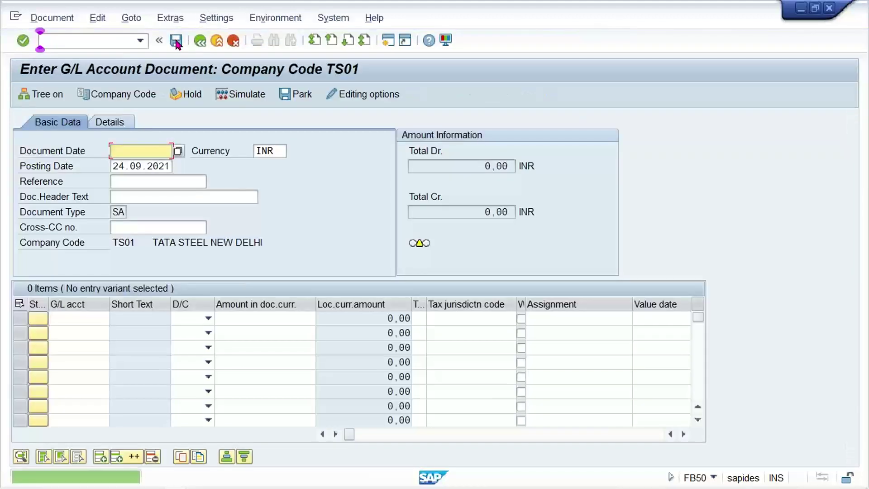
mouse_move(107, 472)
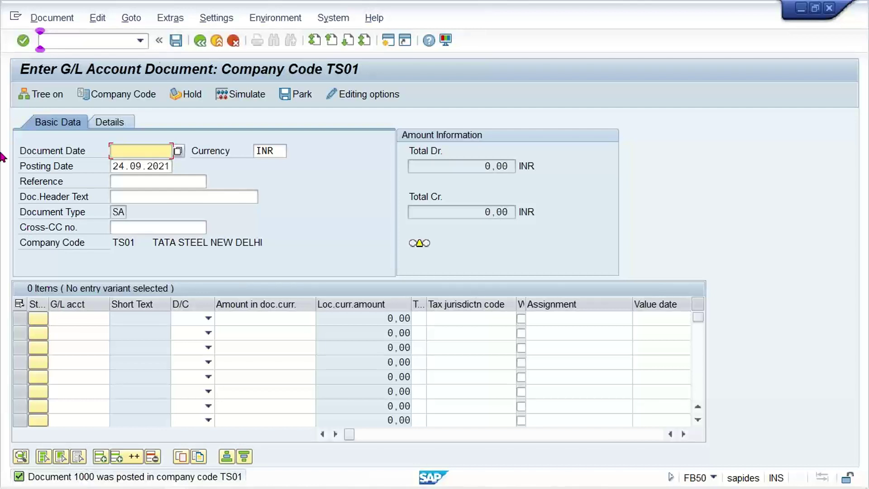
- Open a new session and start transaction FBL3N for the G/L account line item display
click(85, 40)
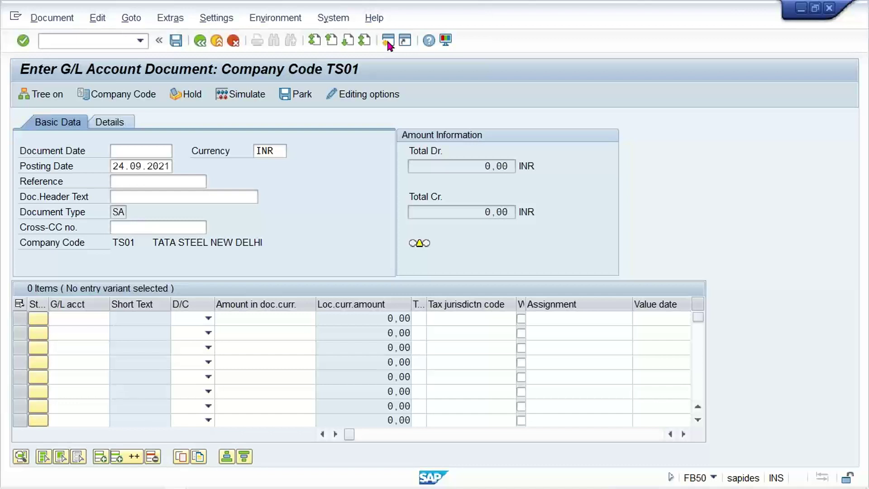
click(387, 41)
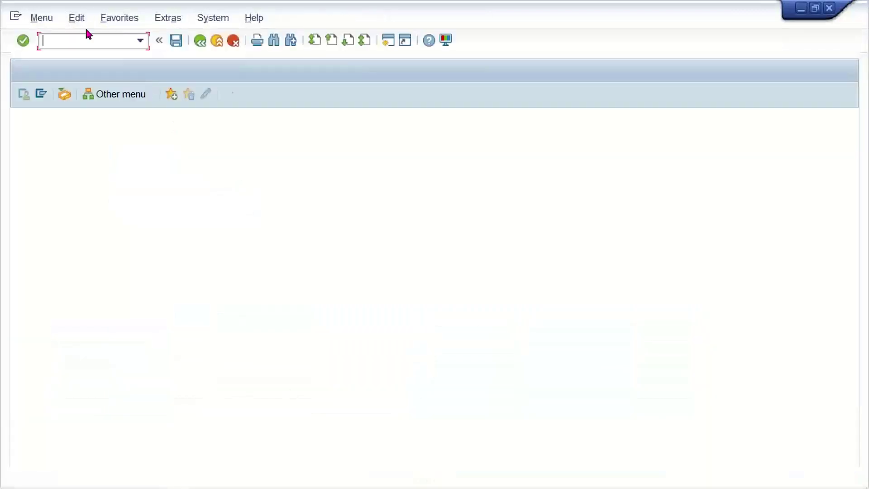
text(FBL)
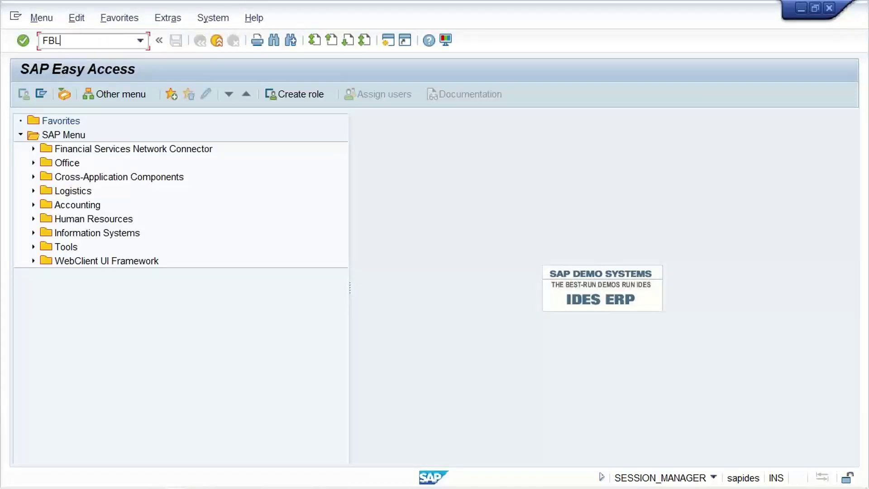
text(3)
text(N)
key(Return)
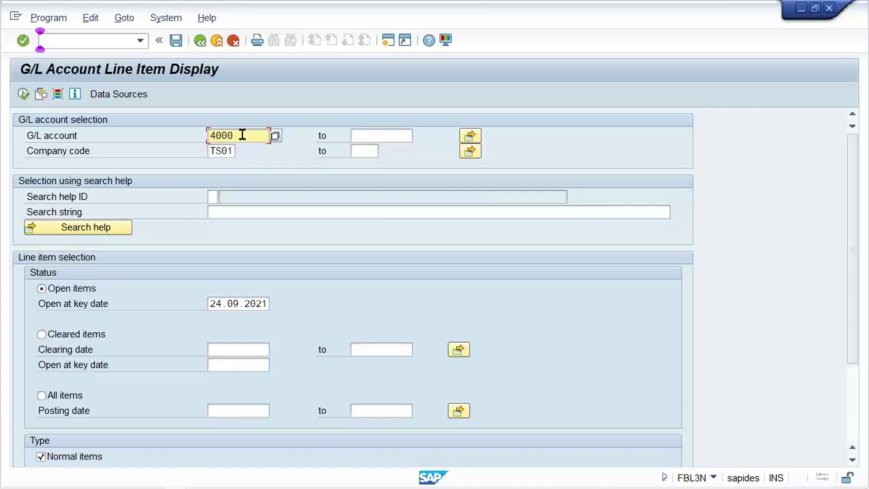
- Display the open items of G/L account 4000 in company code TS01 and check the item's amount, document type and date
click(220, 148)
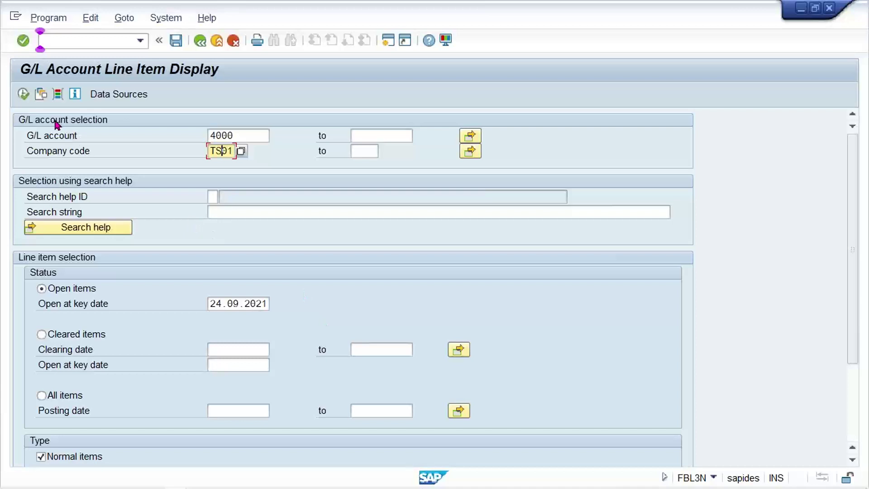
click(23, 94)
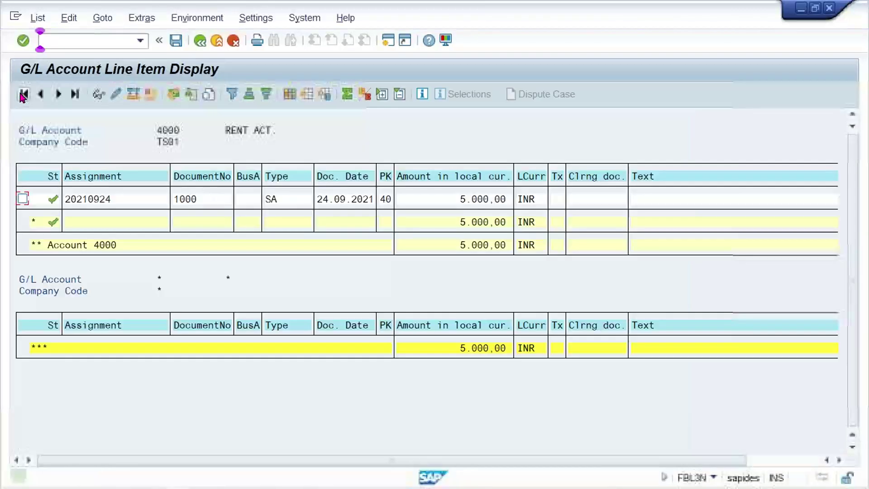
click(455, 198)
click(292, 201)
click(342, 205)
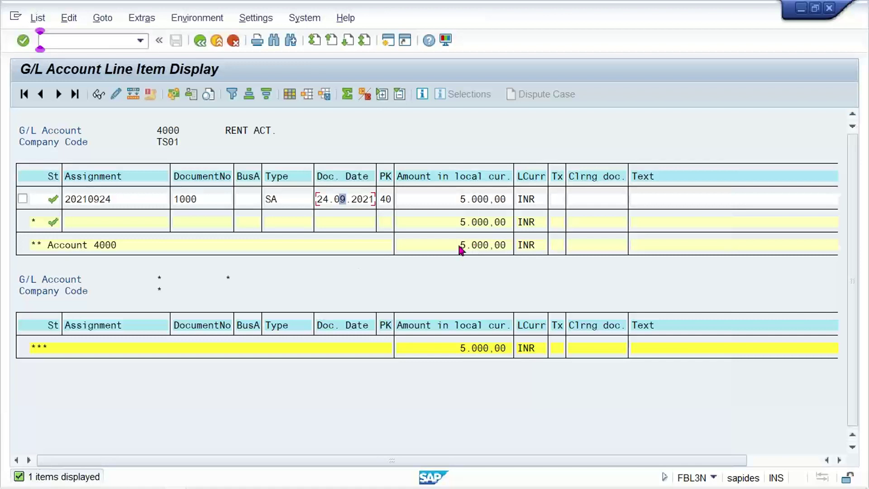
- Switch back to the session for entering G/L account documents in company code TS01
mouse_move(247, 486)
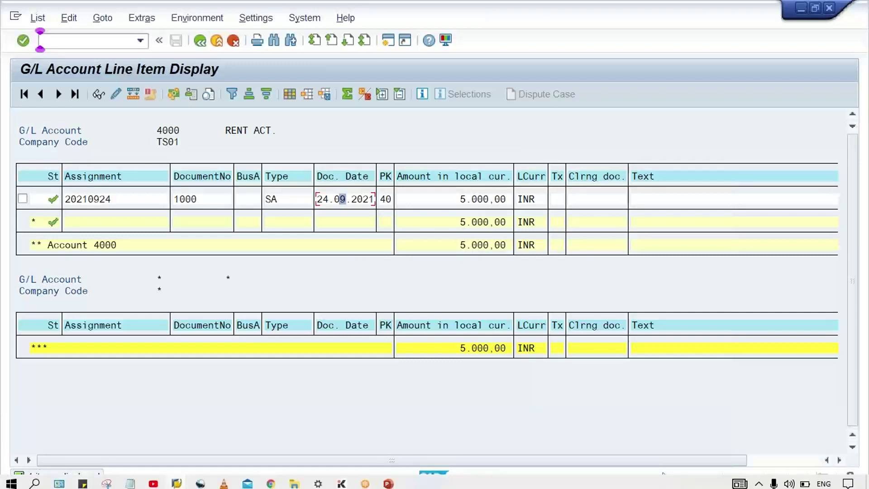
click(186, 482)
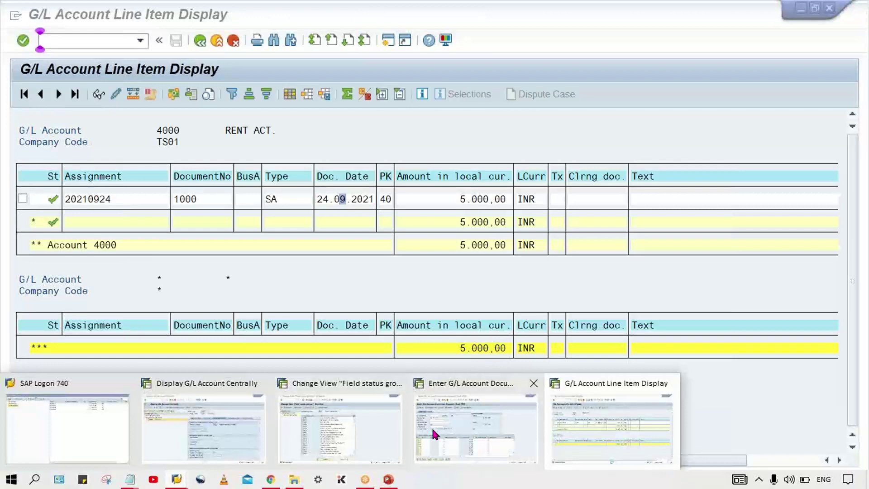
click(431, 427)
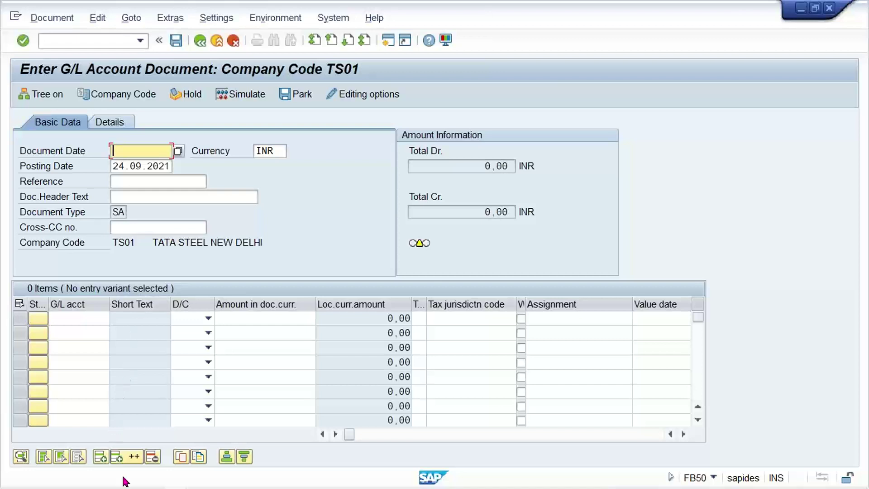
- Switch to the G/L account line item display session and review the posted item of account 4000
mouse_move(182, 484)
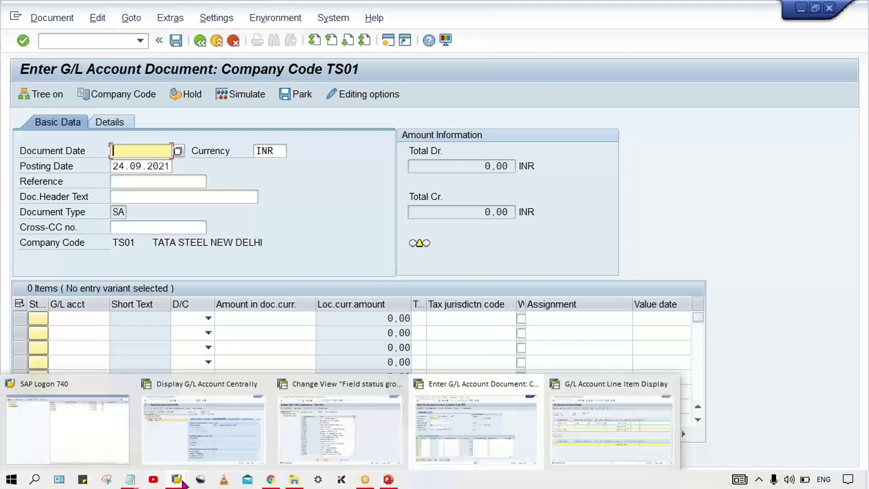
click(471, 459)
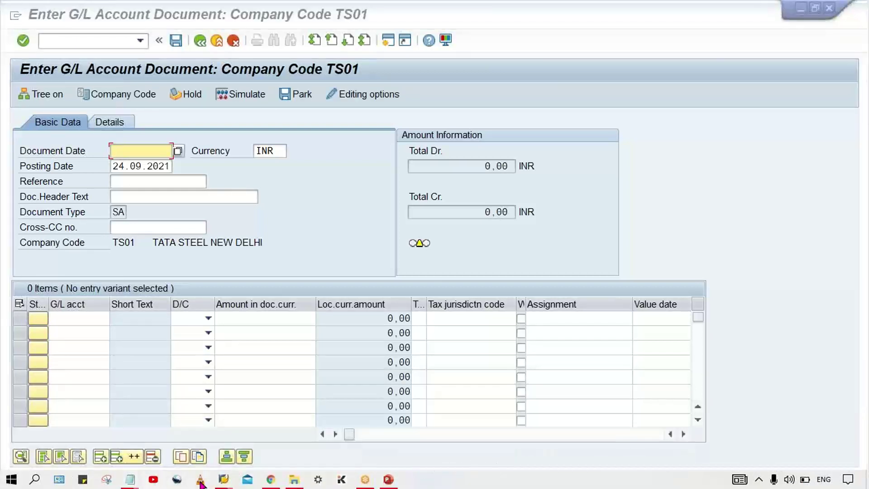
click(223, 479)
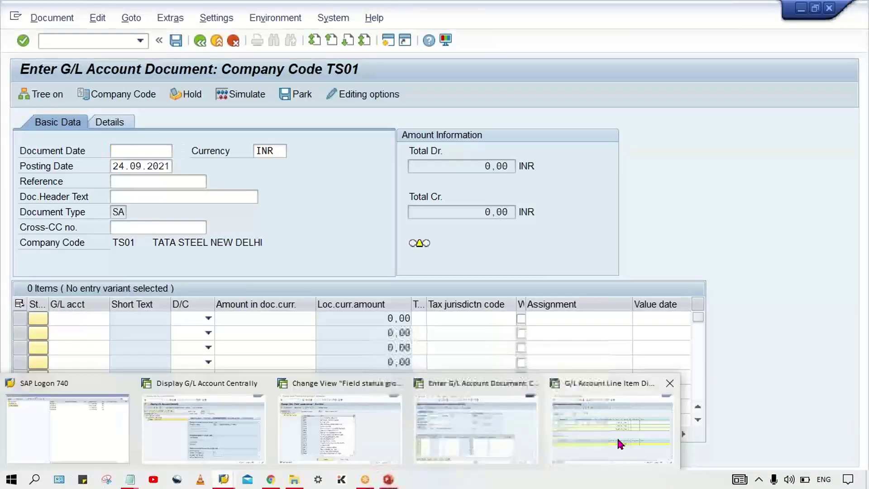
click(617, 442)
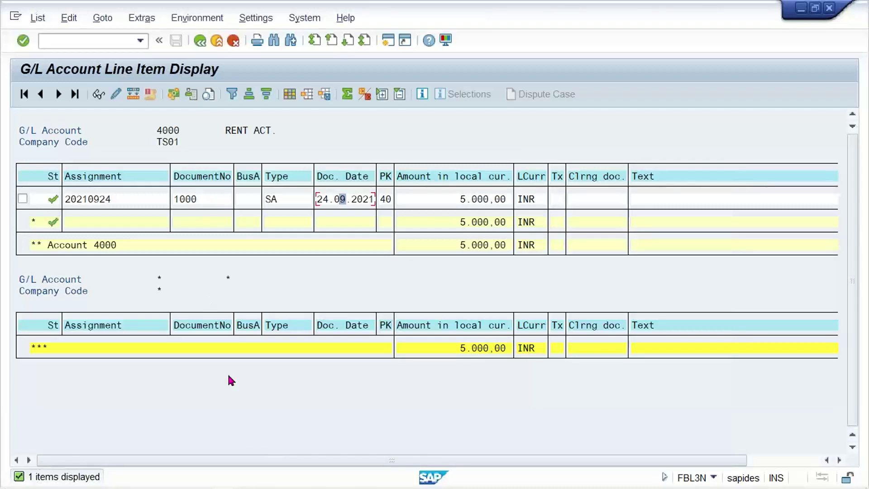
- Return to the G/L document entry session and start transaction FB08 for reversing a document
mouse_move(217, 486)
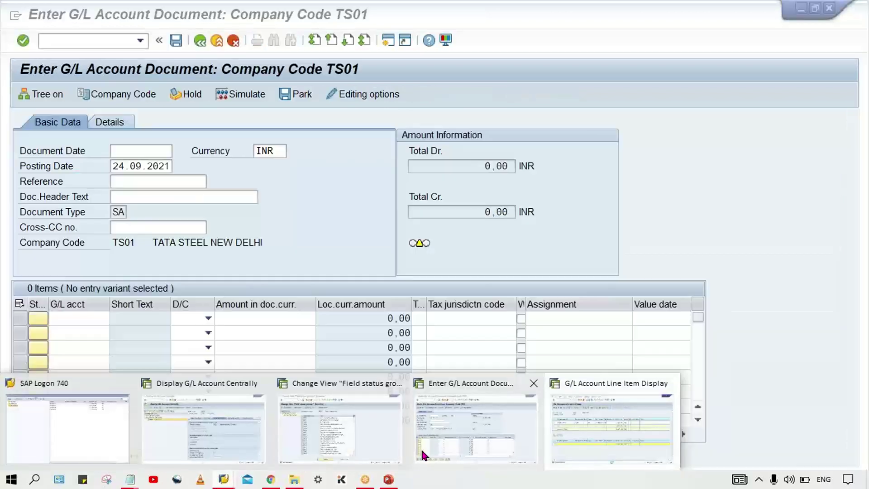
mouse_move(371, 443)
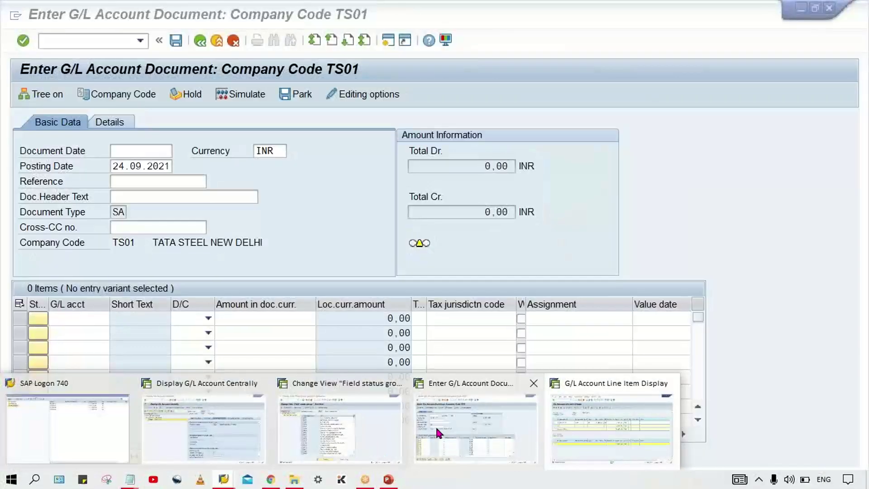
click(437, 430)
click(42, 41)
text(/NFB08)
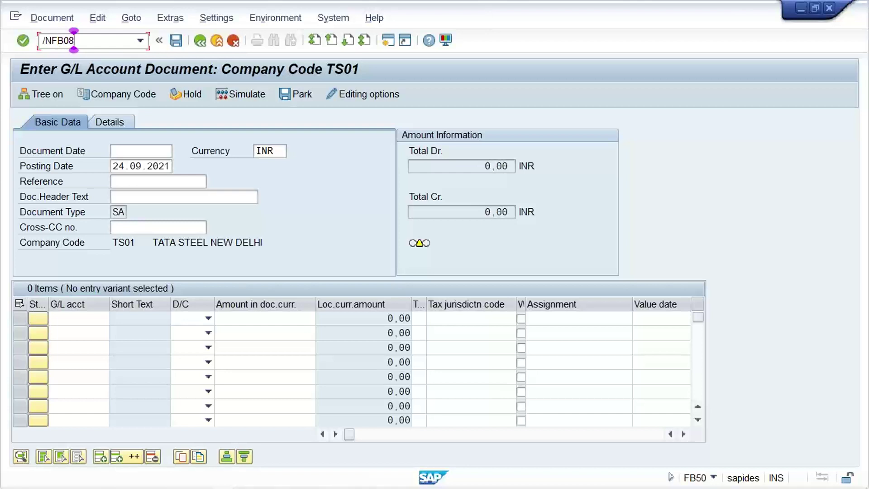
key(Return)
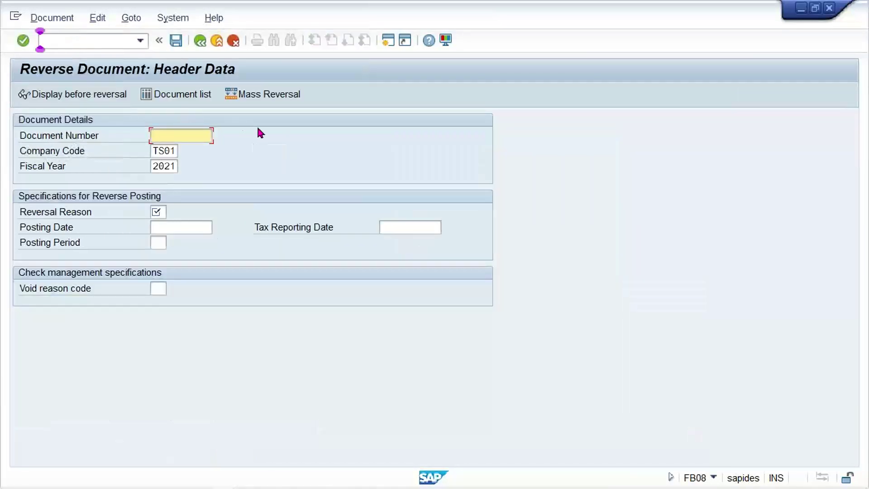
- Reverse document 1000 of company code TS01 in fiscal year 2021 with reversal reason 01 and post the reversal
text(100)
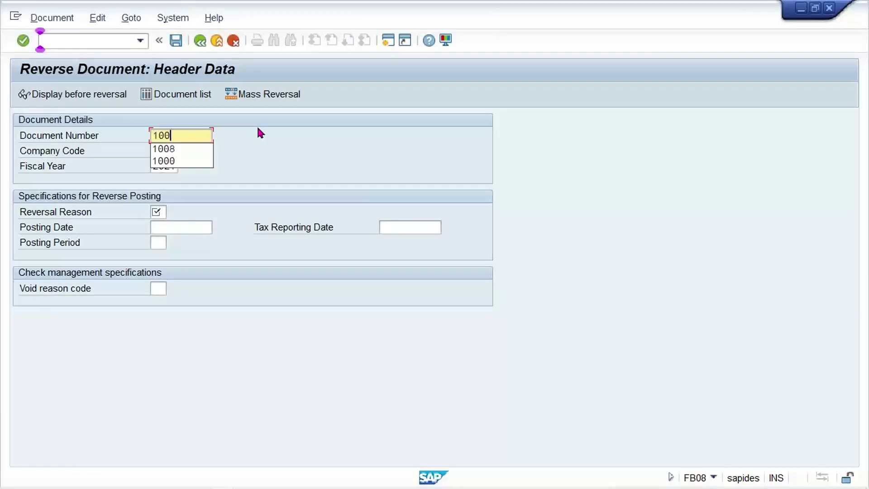
text(0)
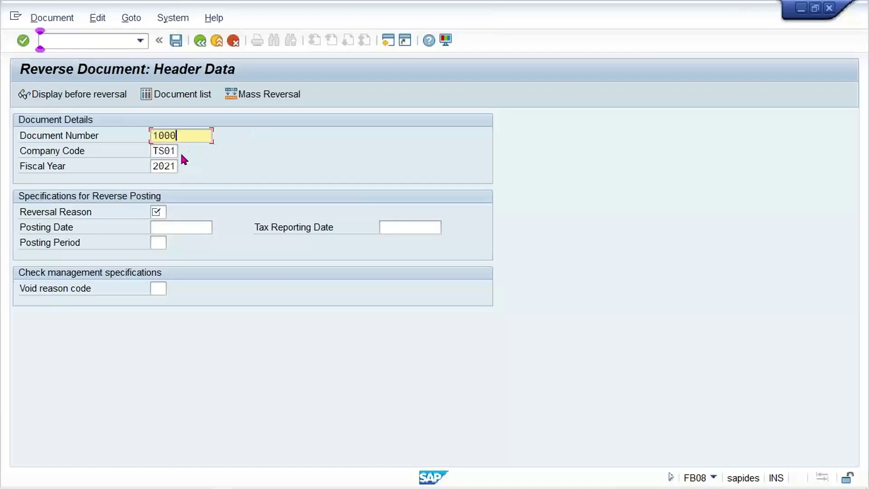
click(159, 166)
click(158, 211)
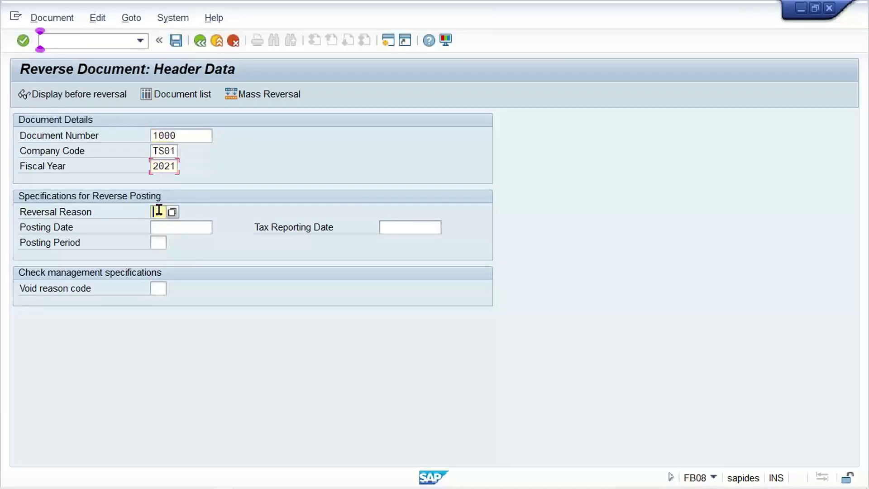
text(01)
key(ctrl+s)
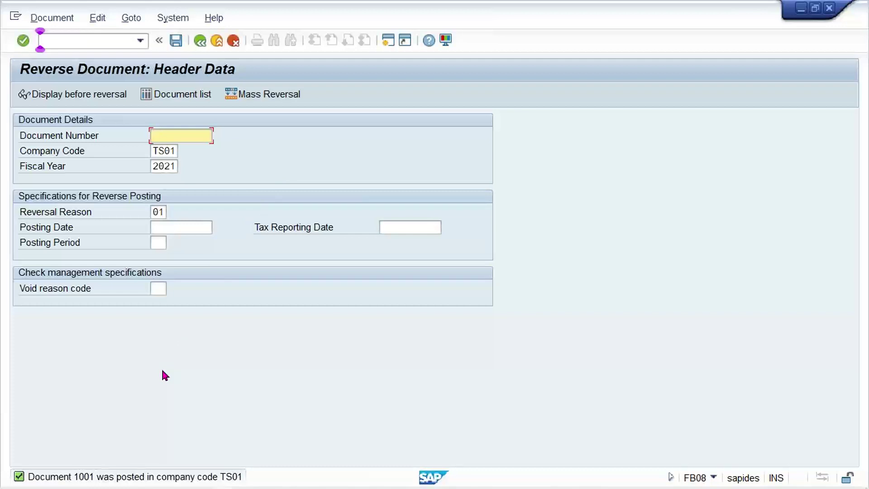
- Switch back to the line item display, refresh the list for account 4000 and check the reversal item's amount
key(alt+Tab)
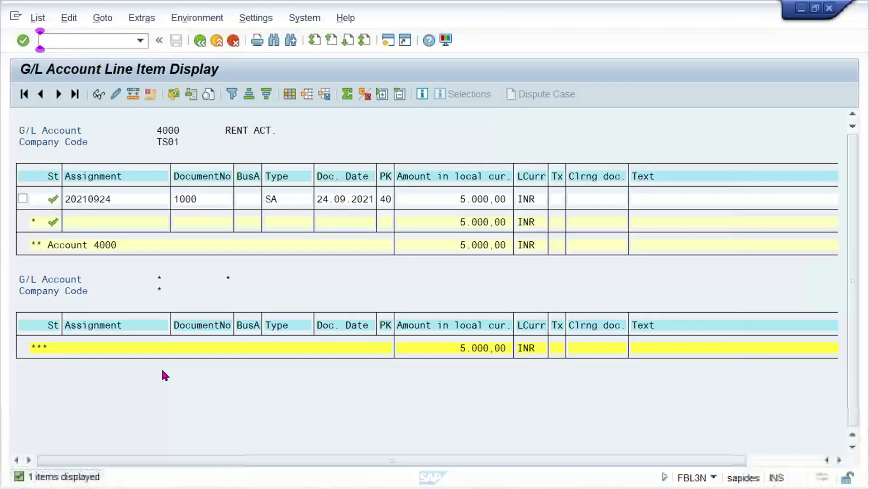
click(343, 199)
click(37, 18)
click(44, 52)
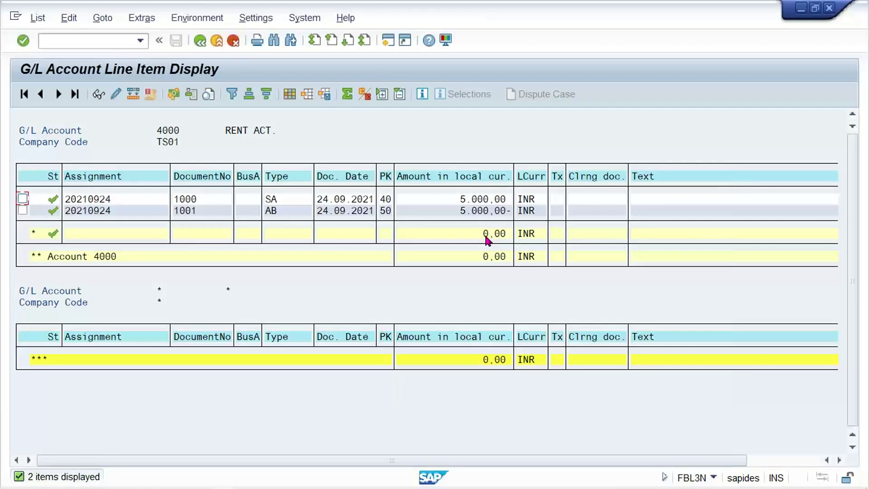
click(466, 211)
click(447, 212)
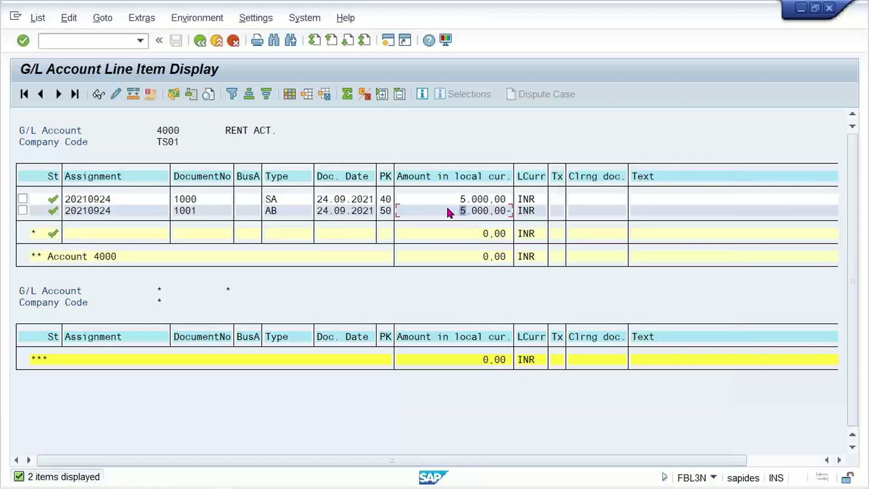